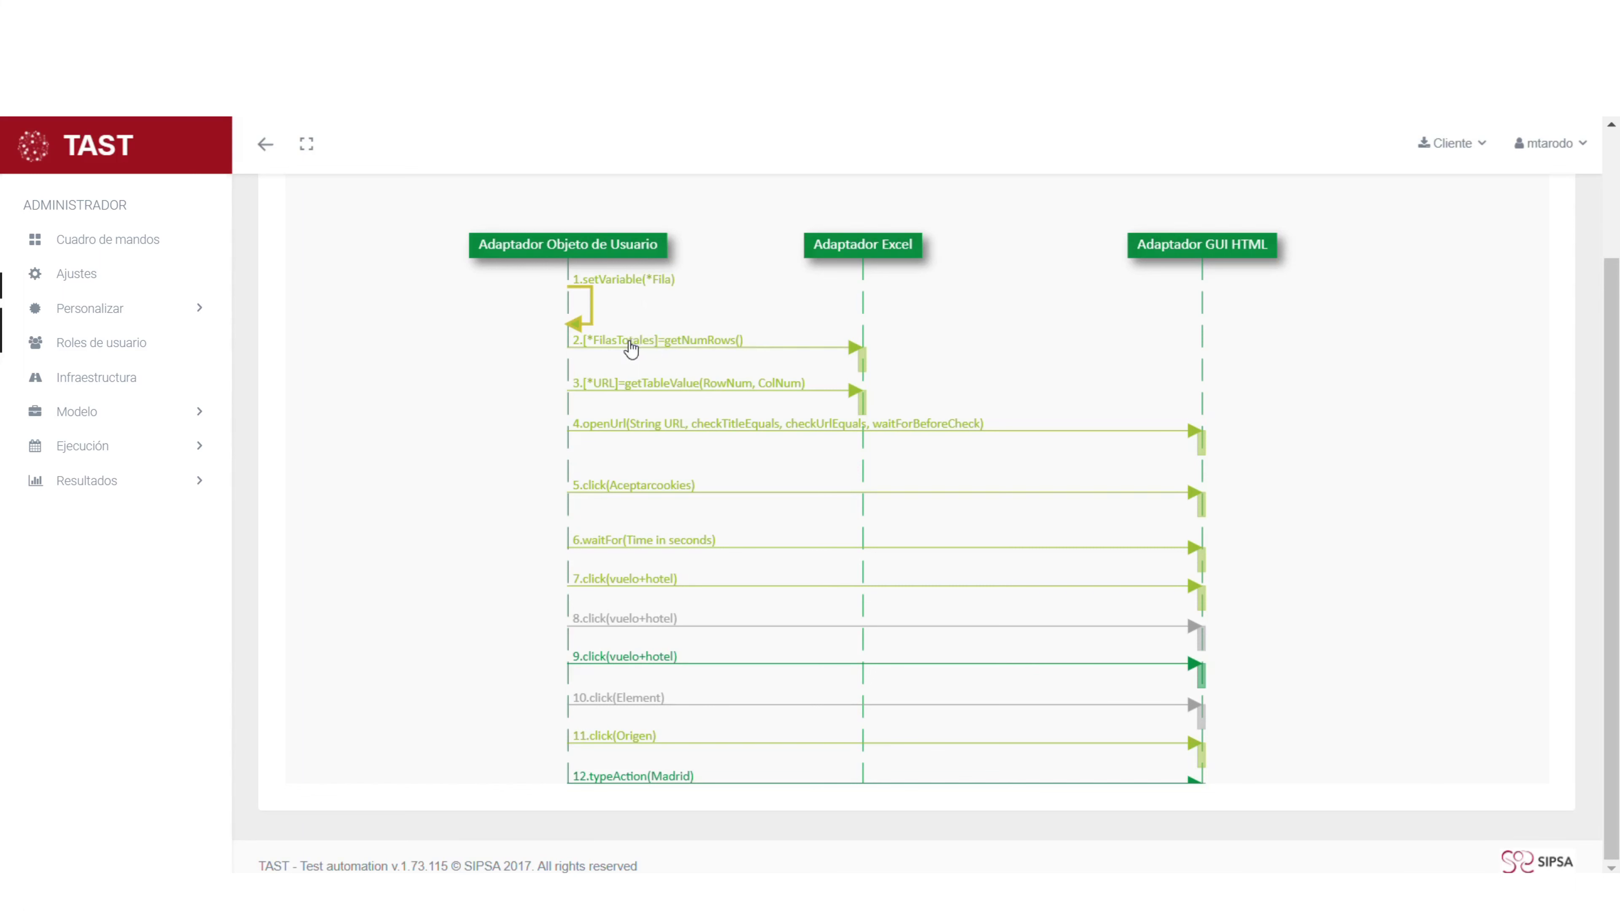
click(632, 349)
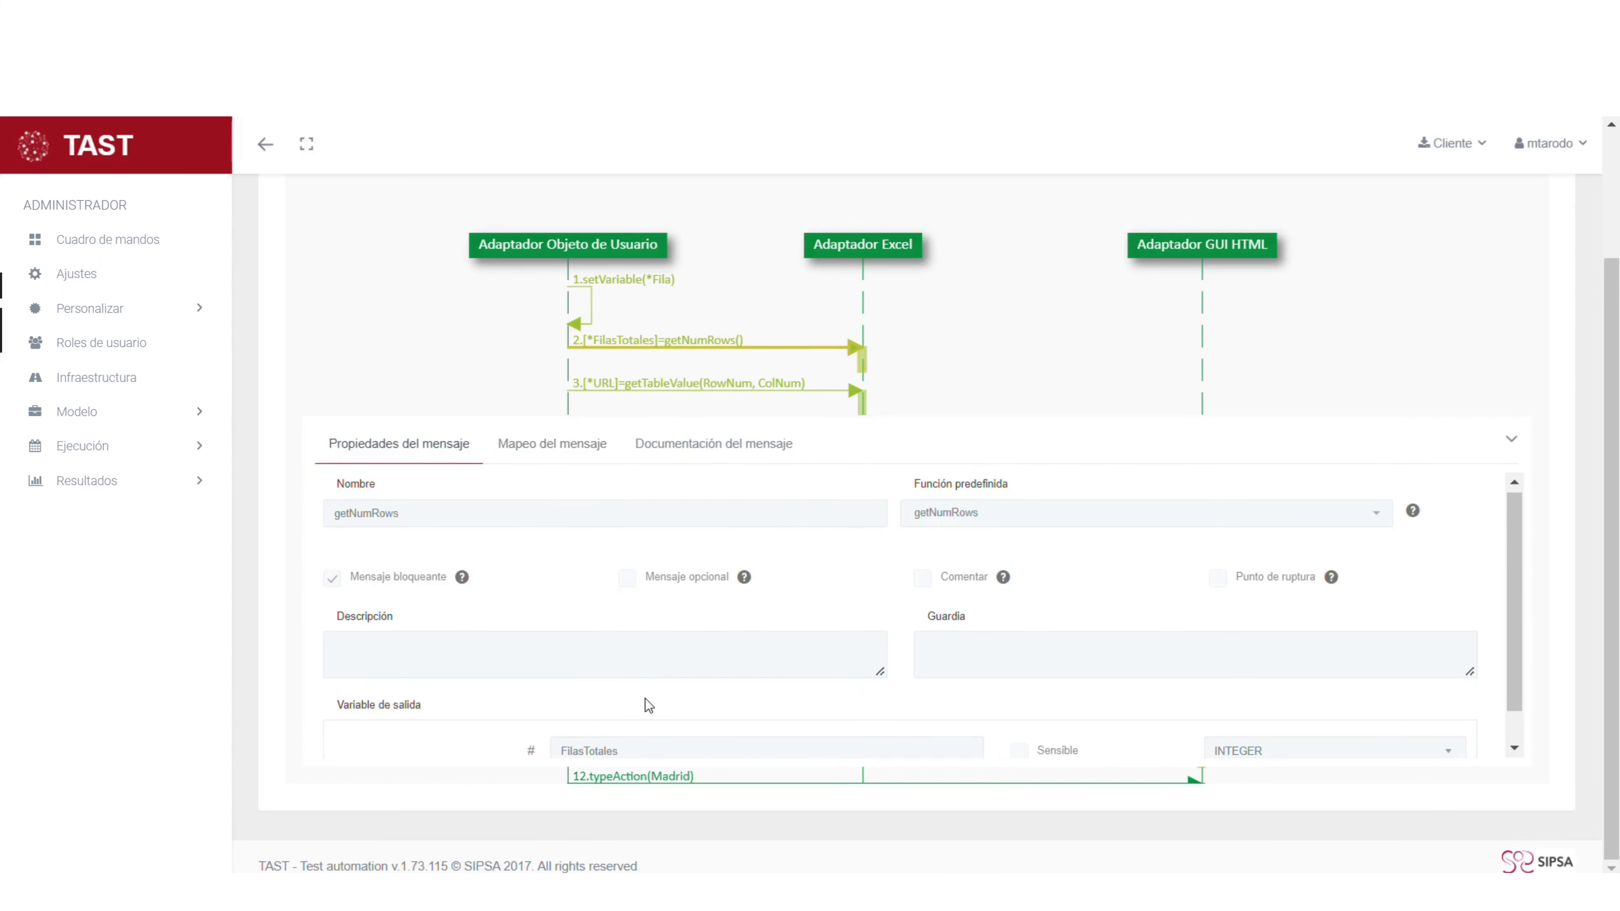
scroll(648, 705, down, 1)
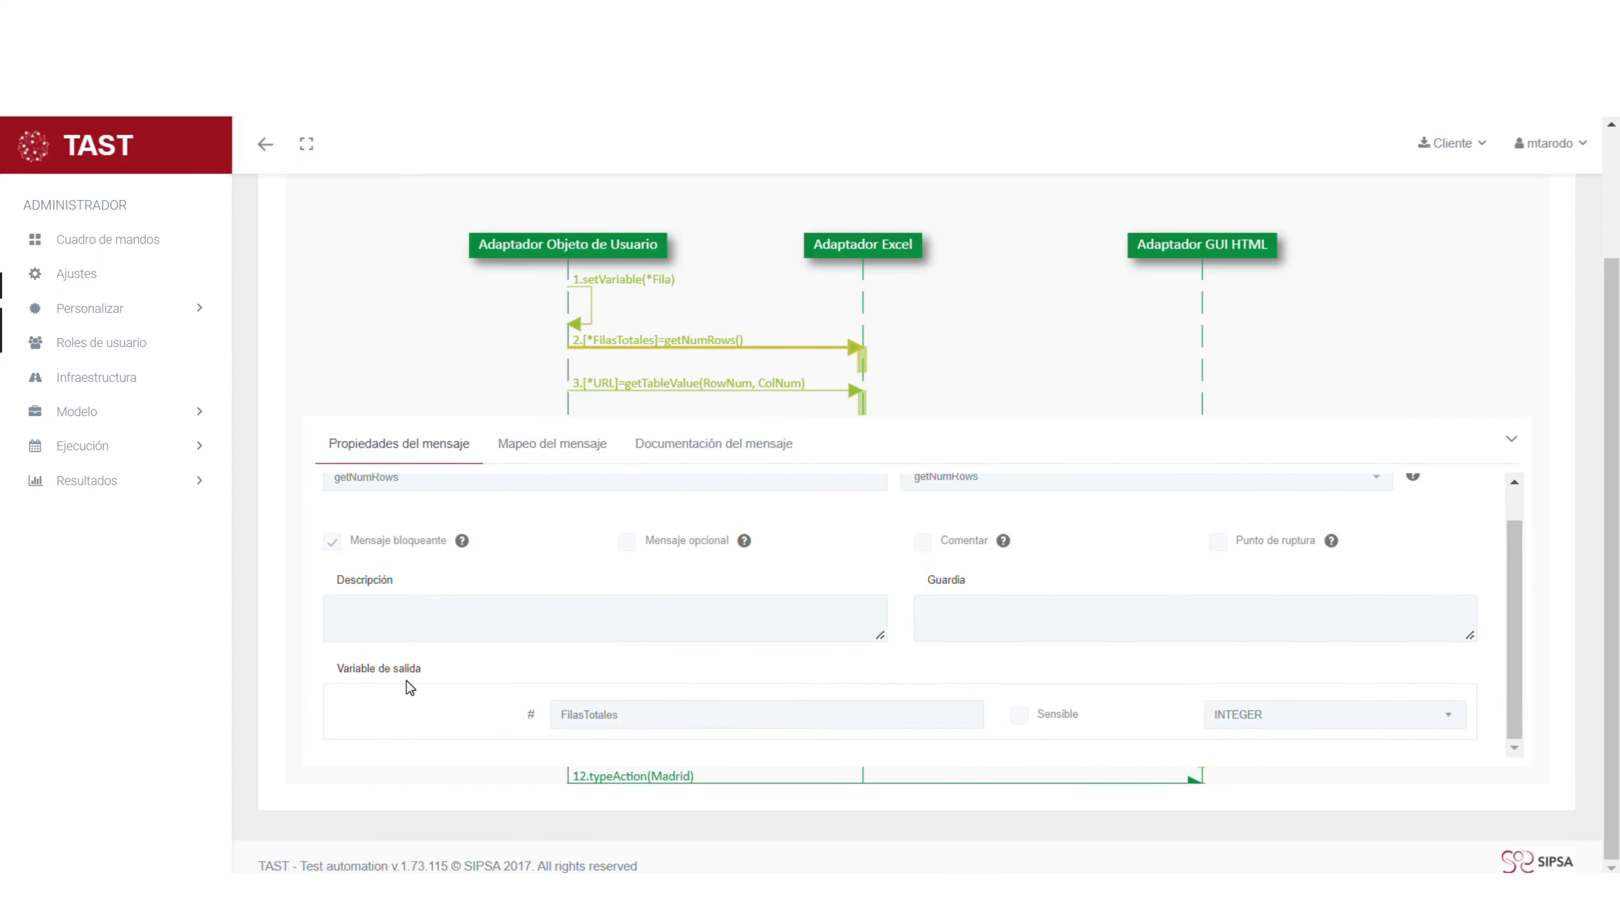
click(547, 448)
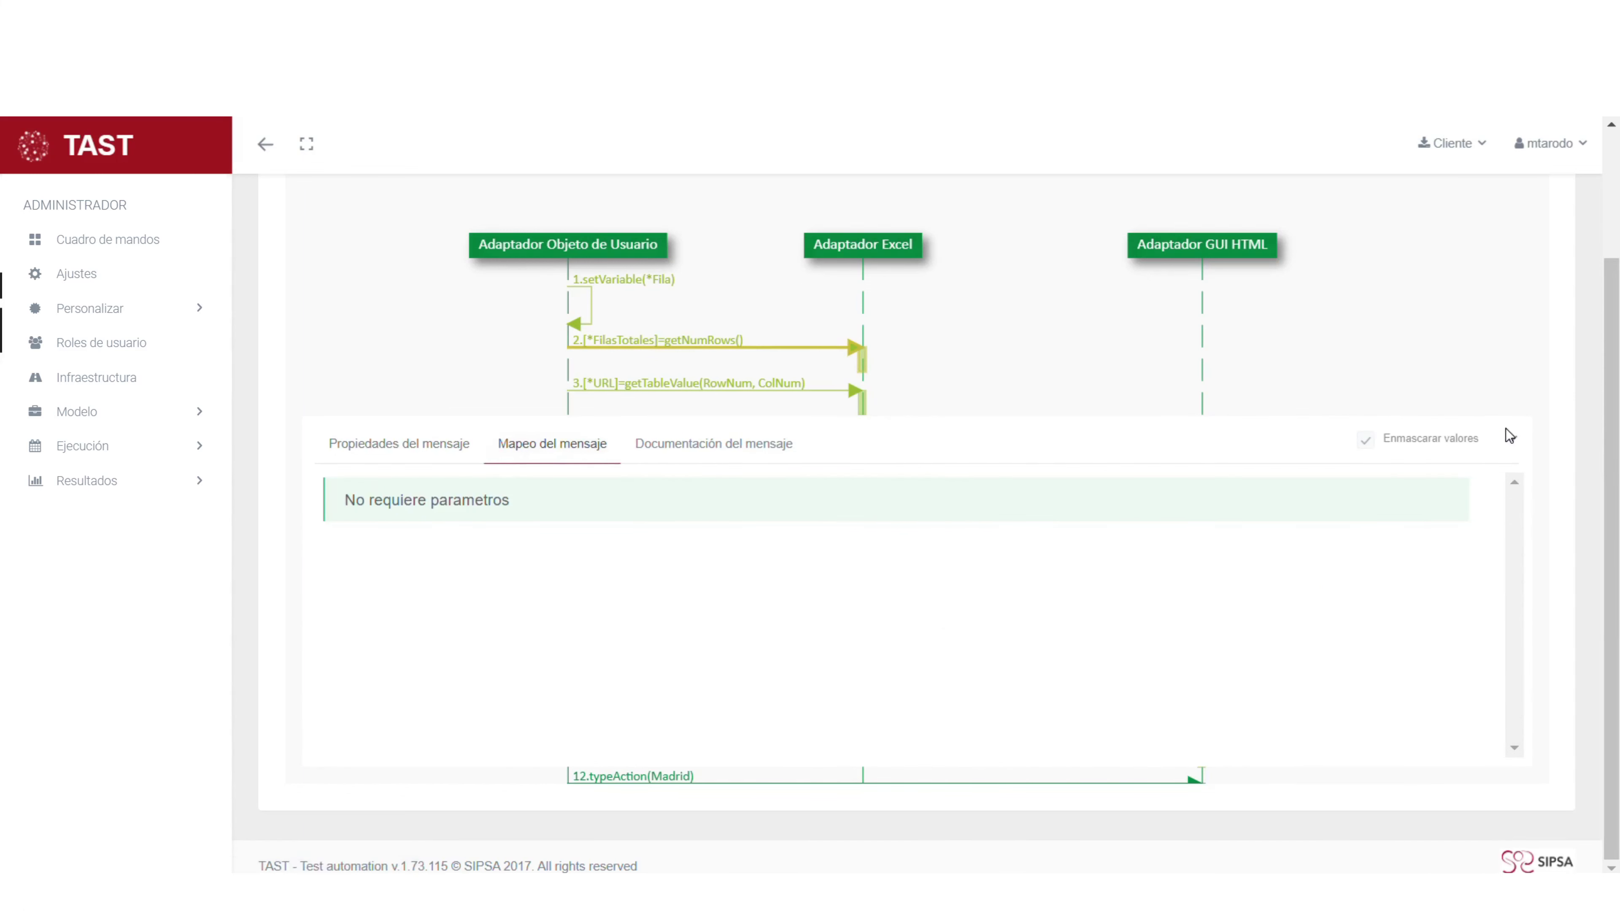
click(1513, 440)
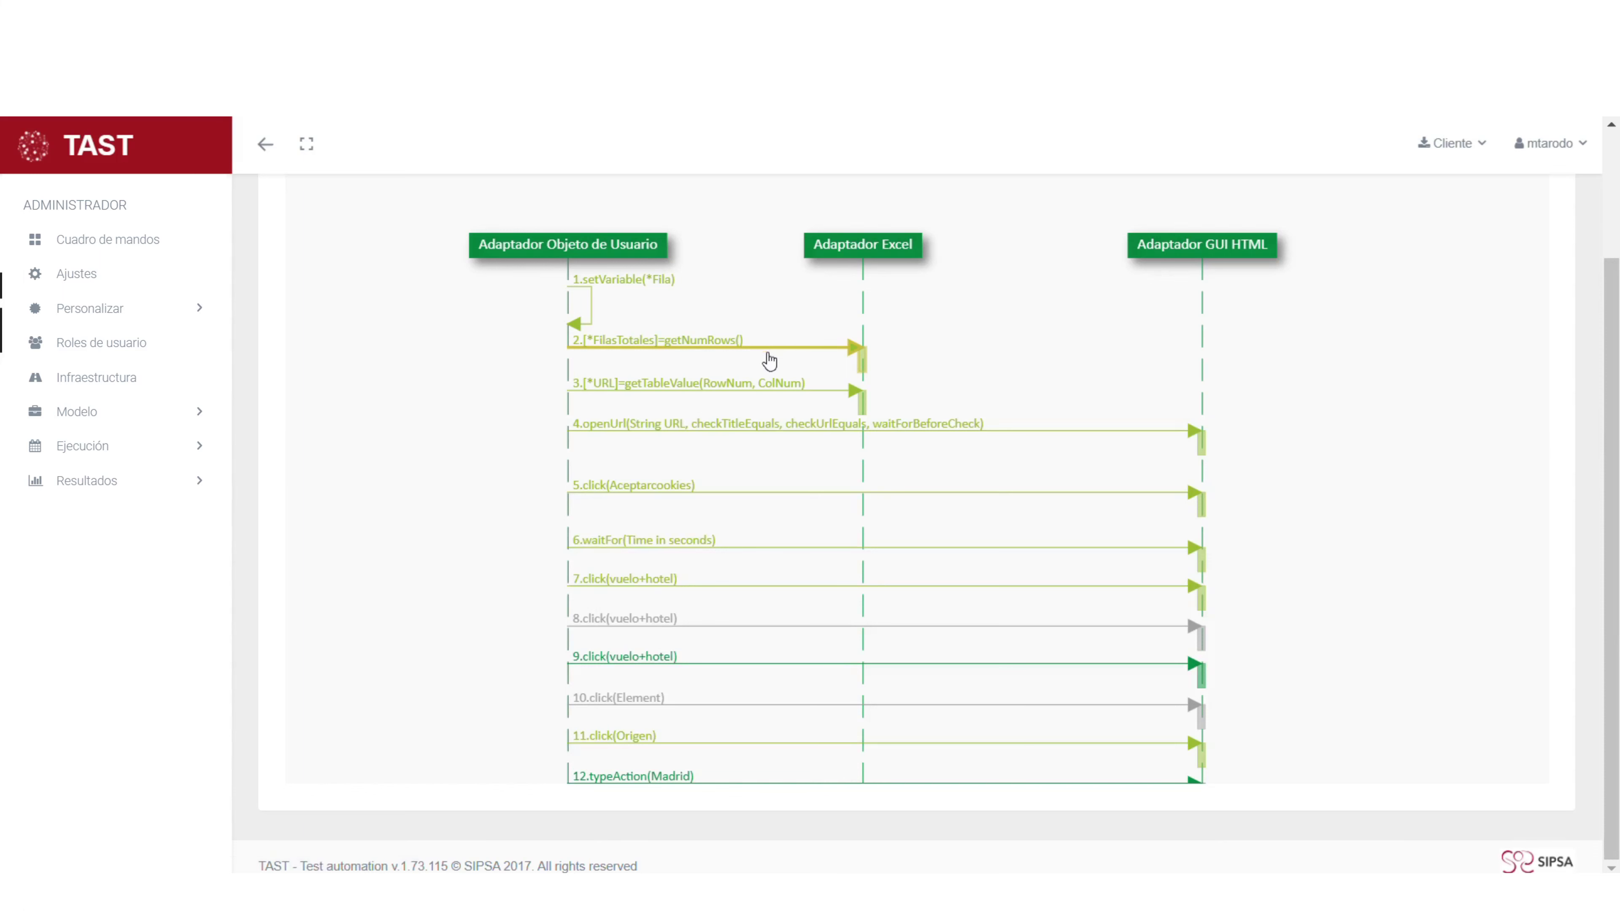
click(699, 390)
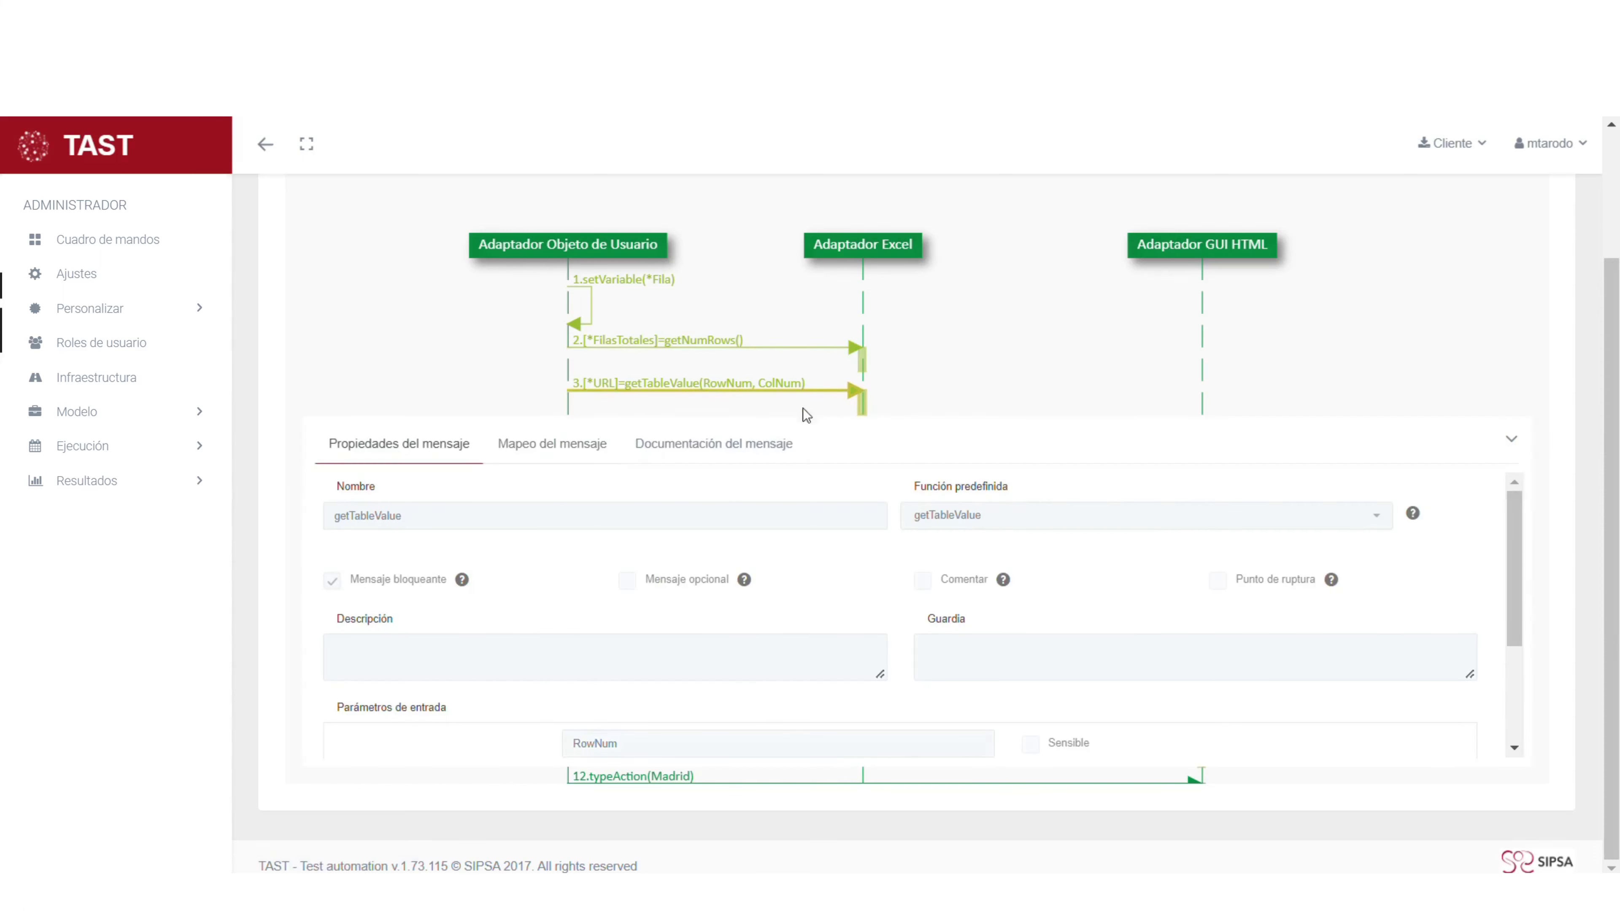
scroll(734, 472, down, 2)
scroll(627, 626, down, 1)
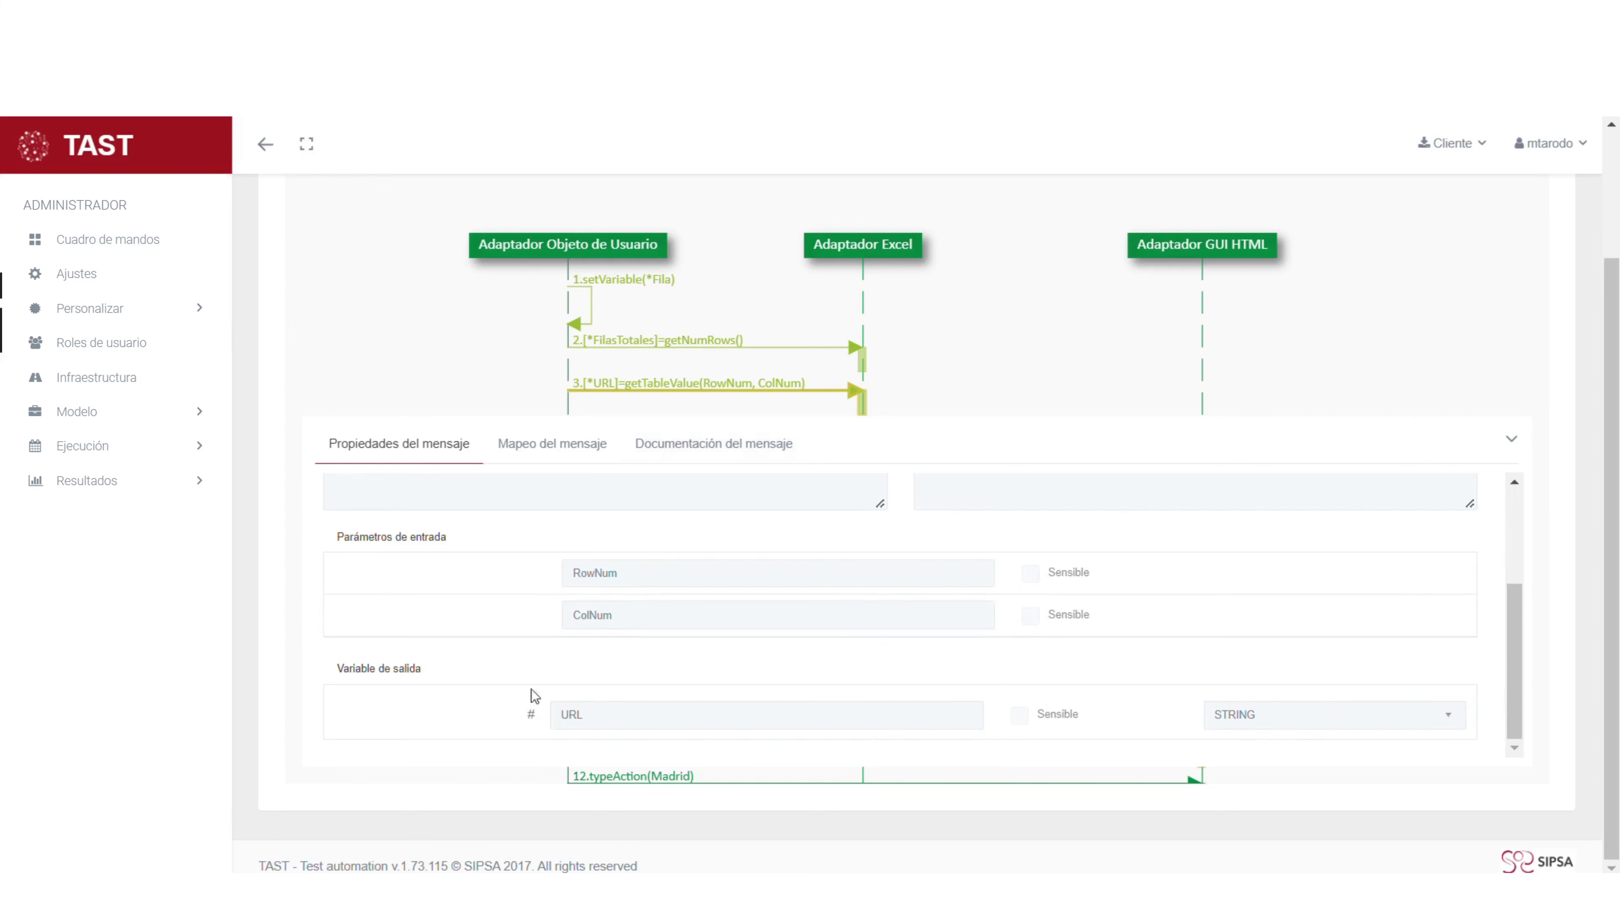
click(564, 445)
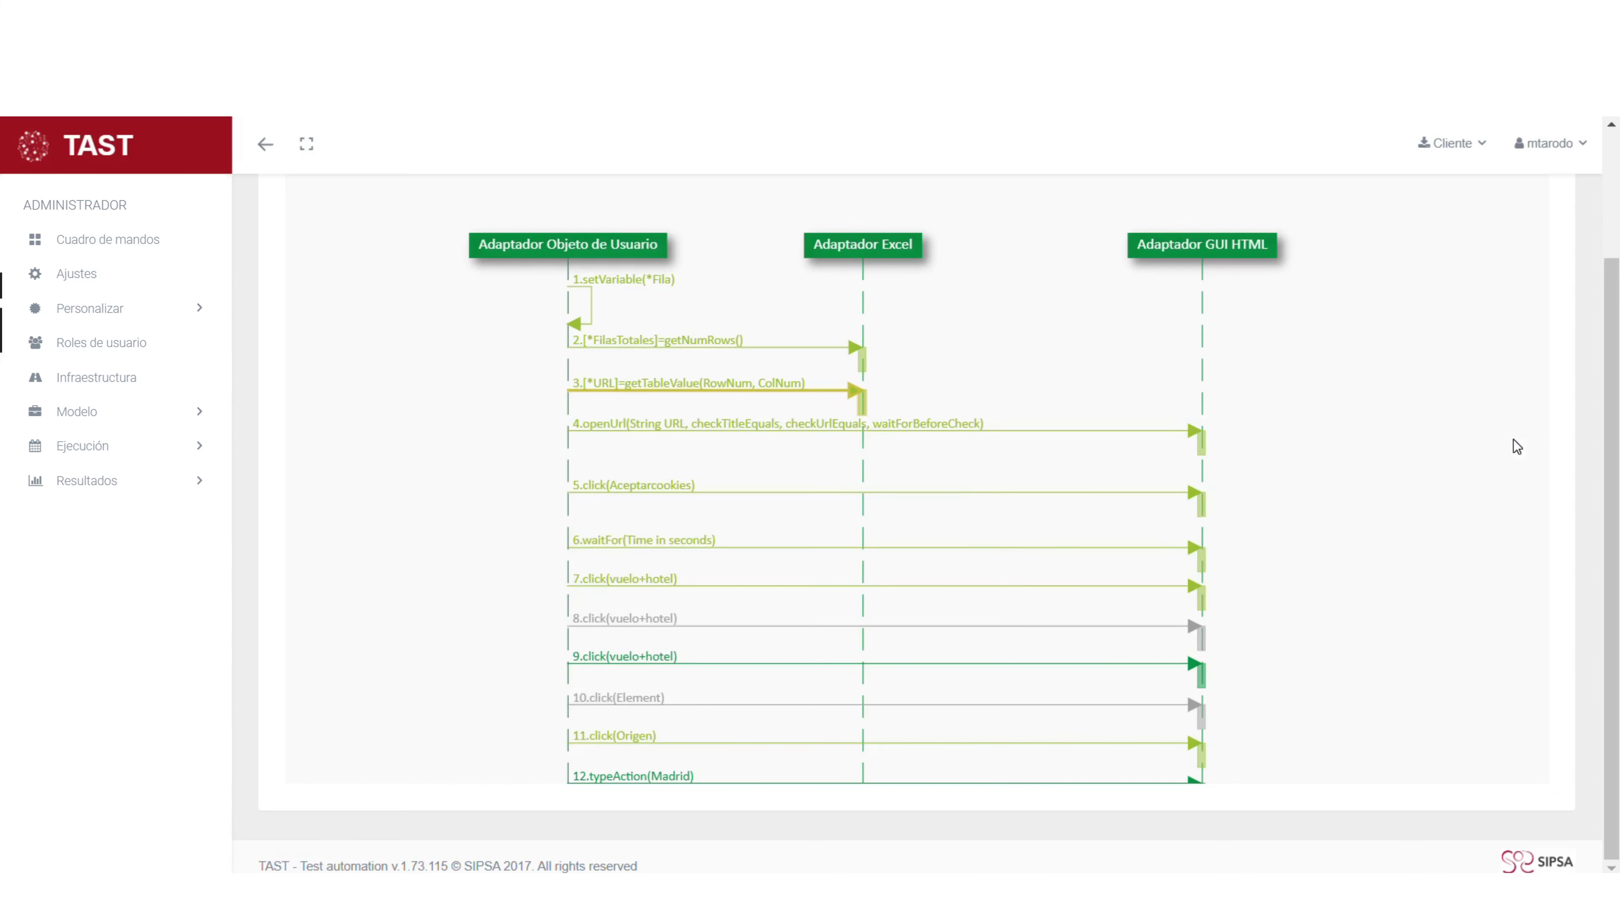
click(1513, 439)
click(651, 439)
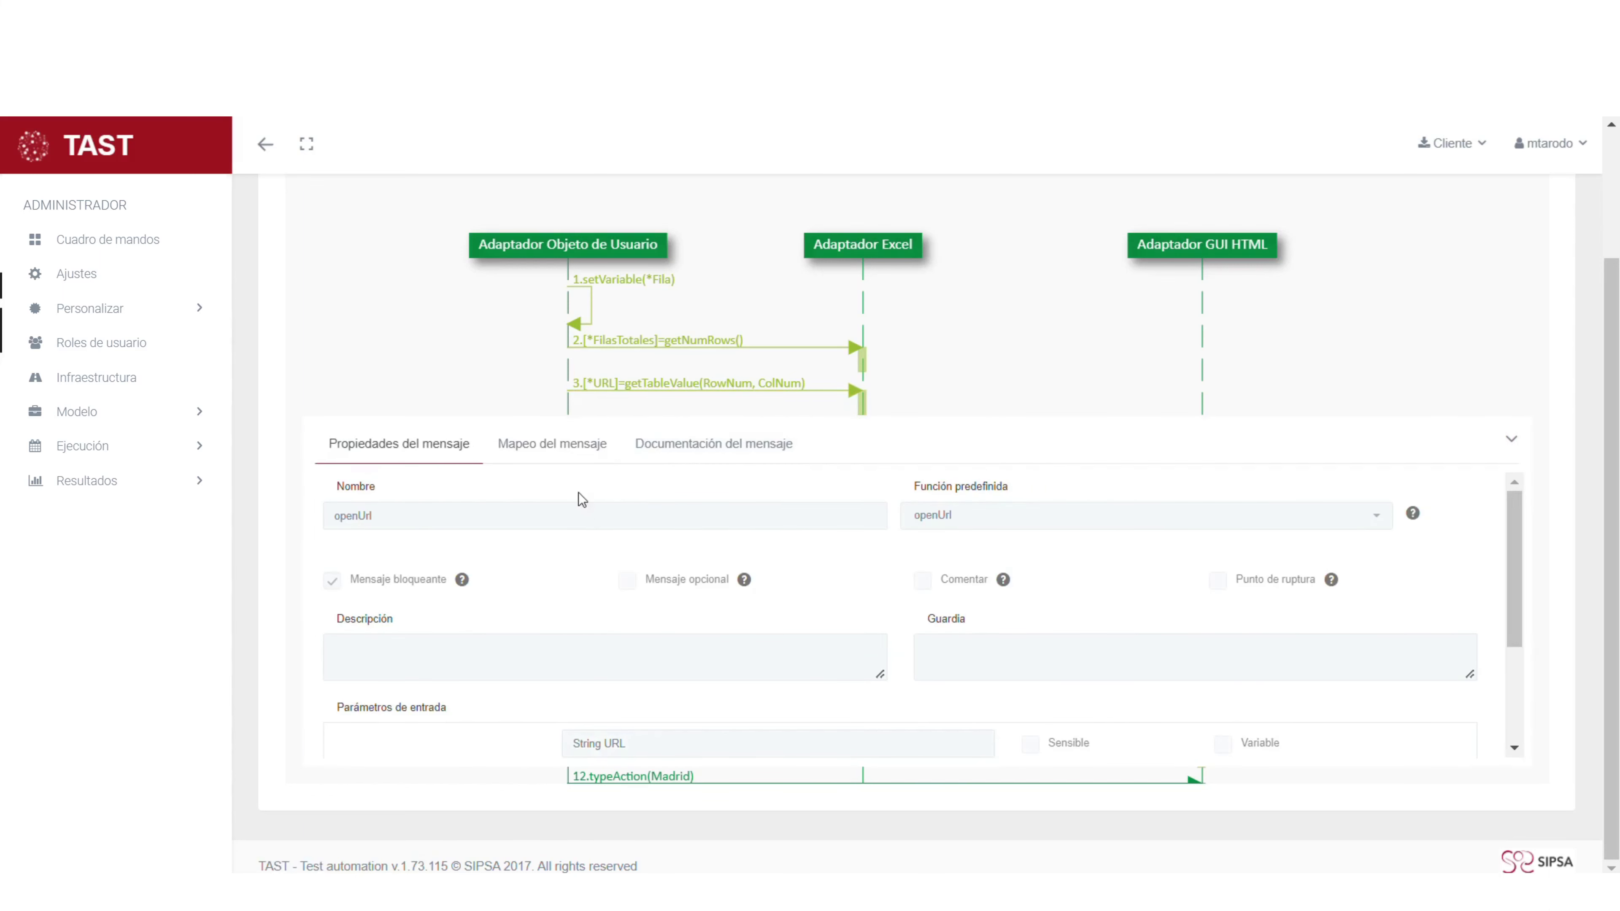
click(564, 448)
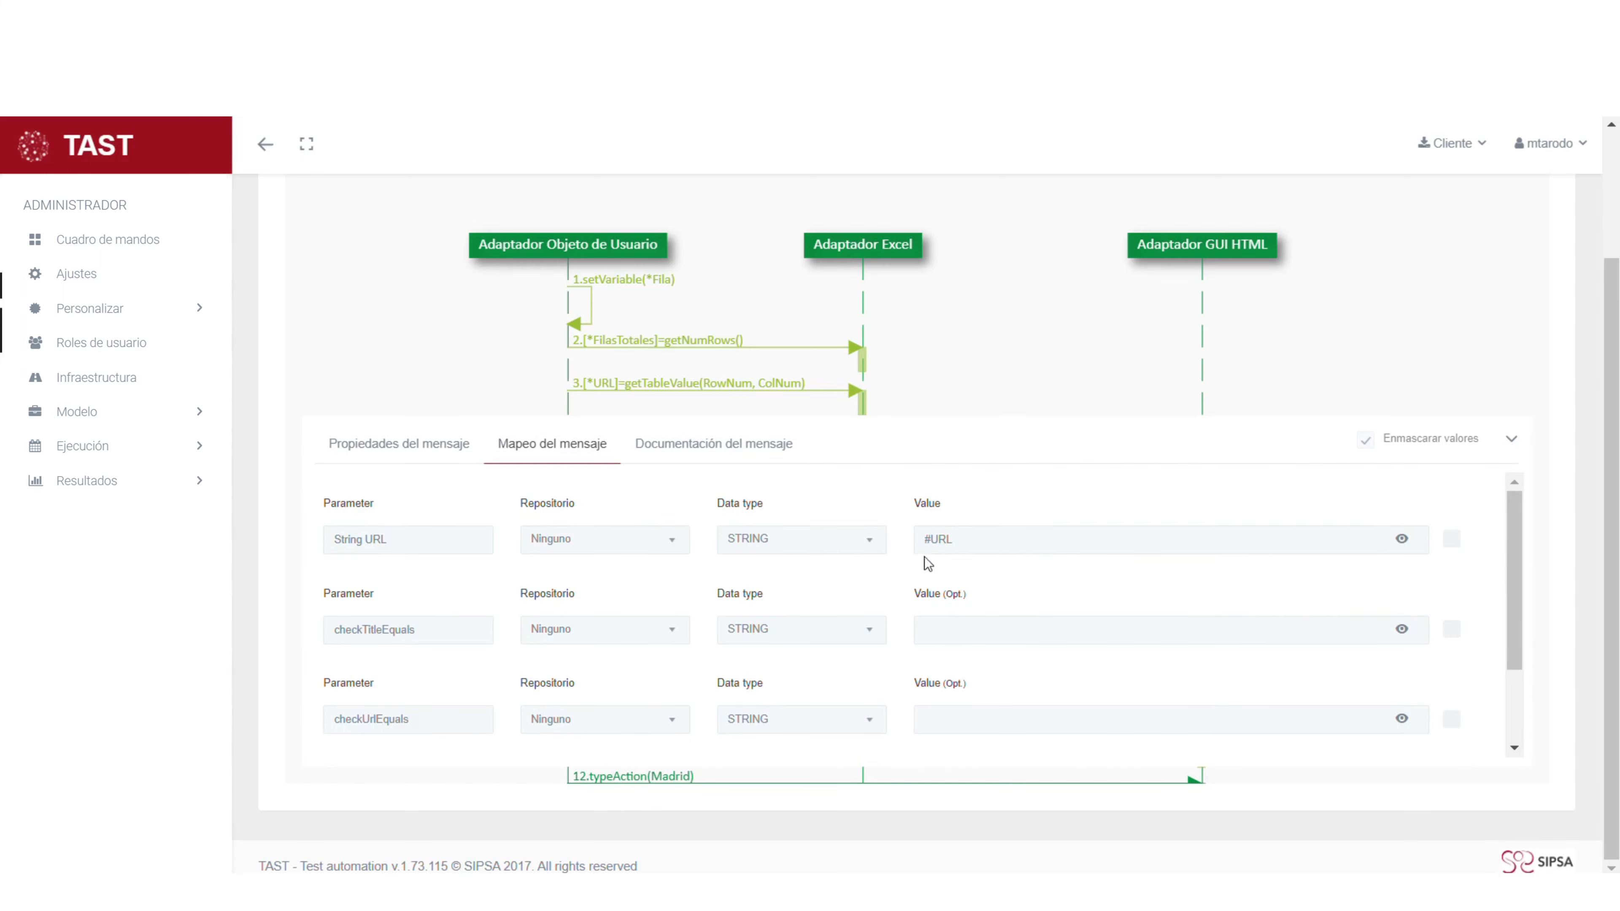
click(1520, 440)
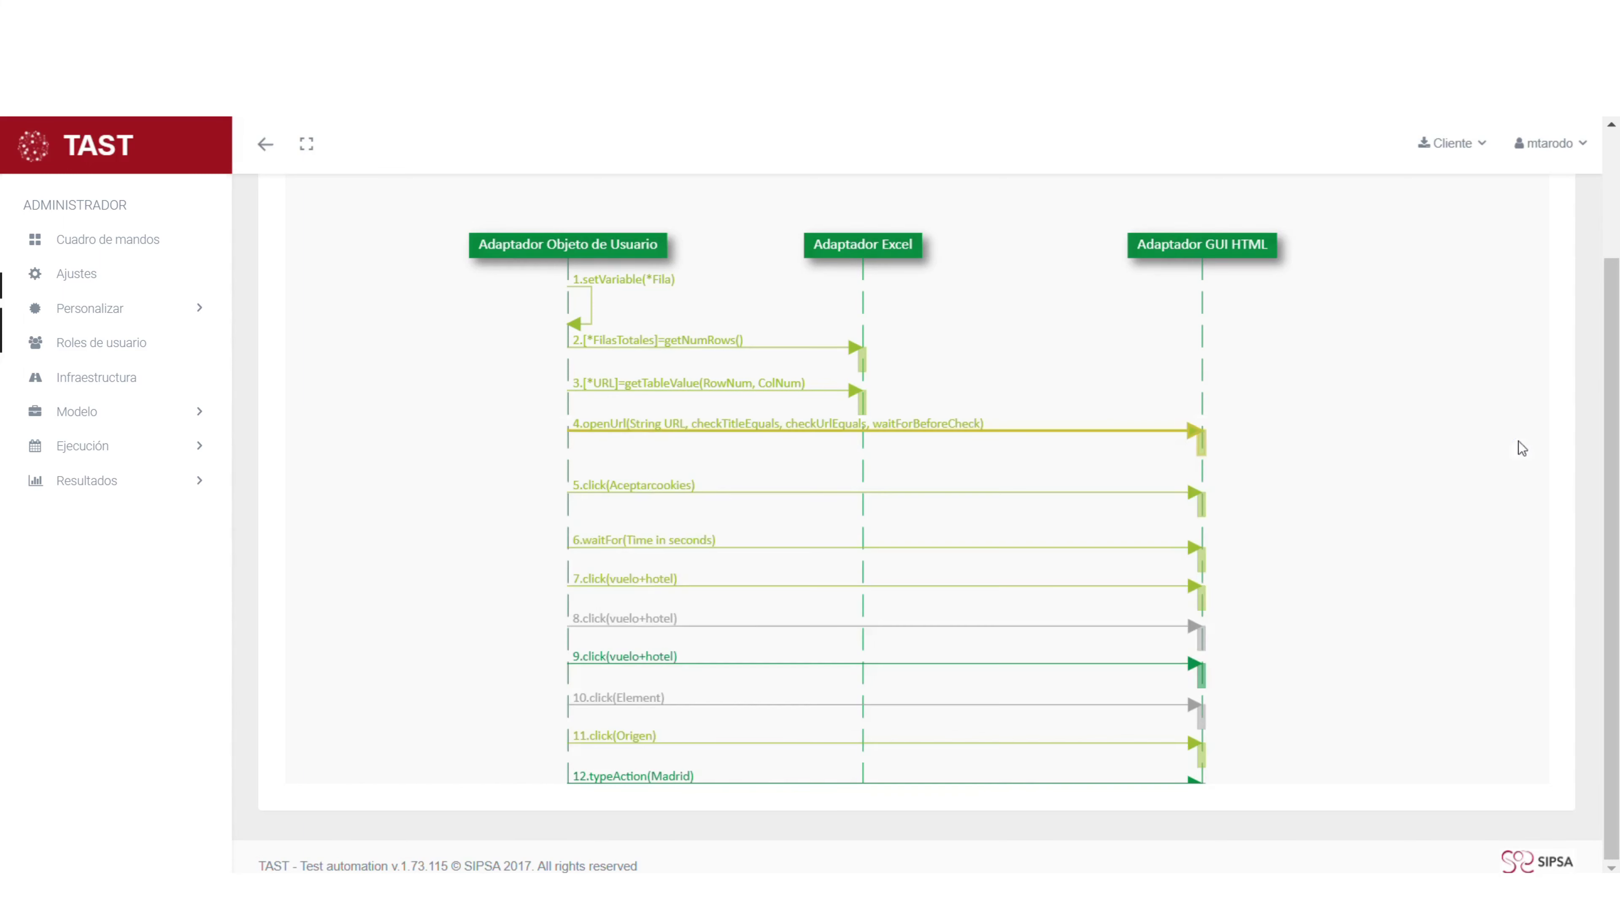
click(667, 503)
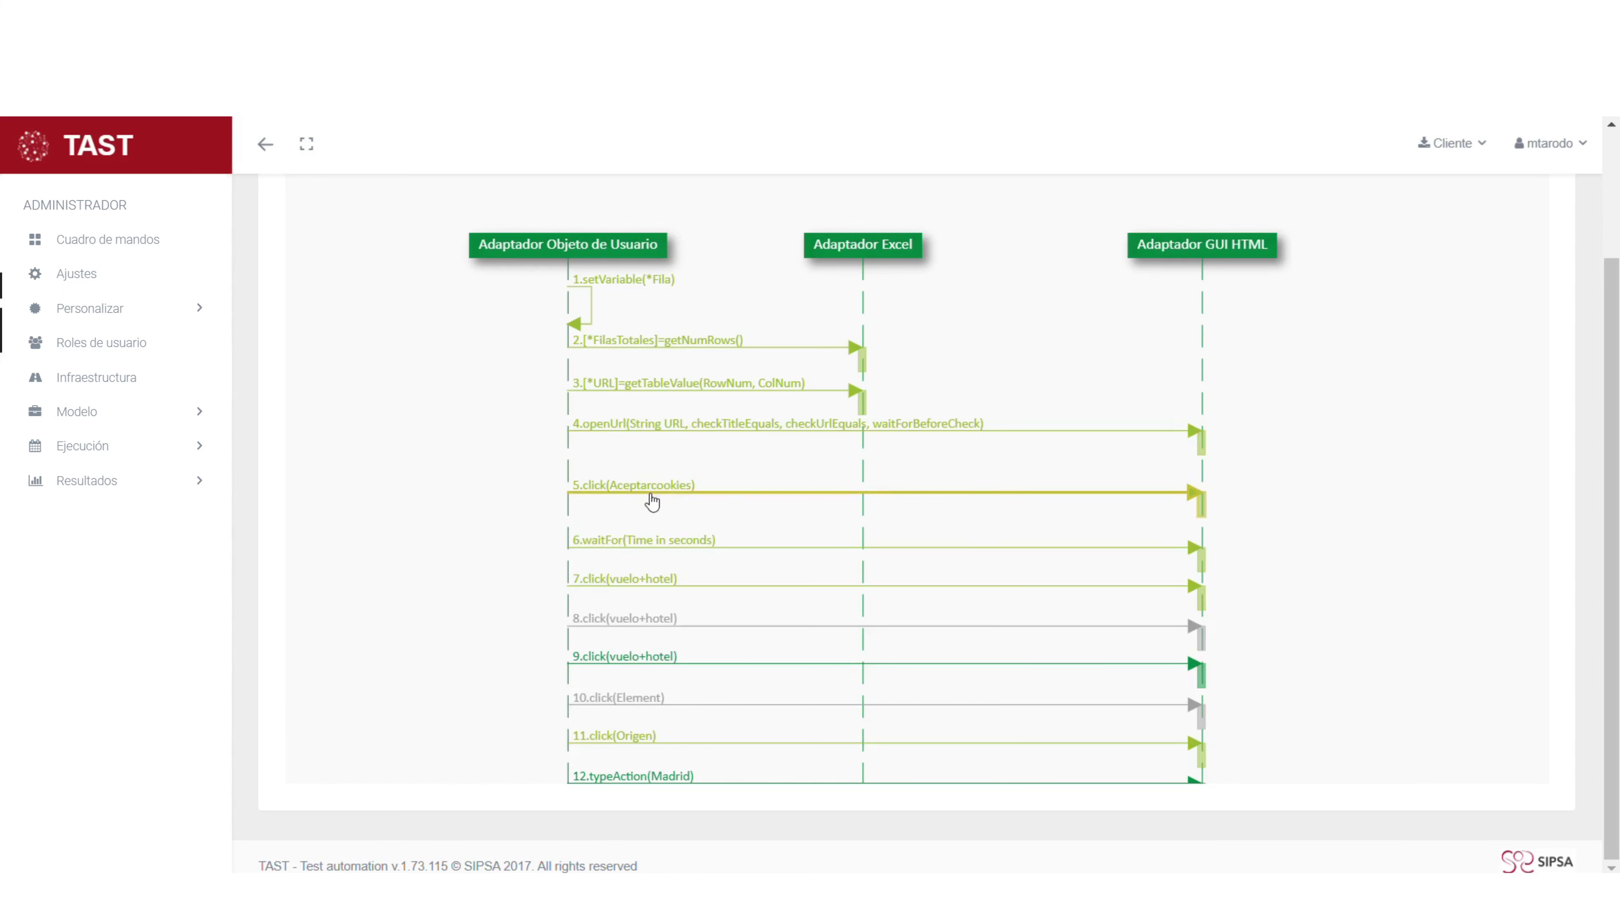
double_click(655, 500)
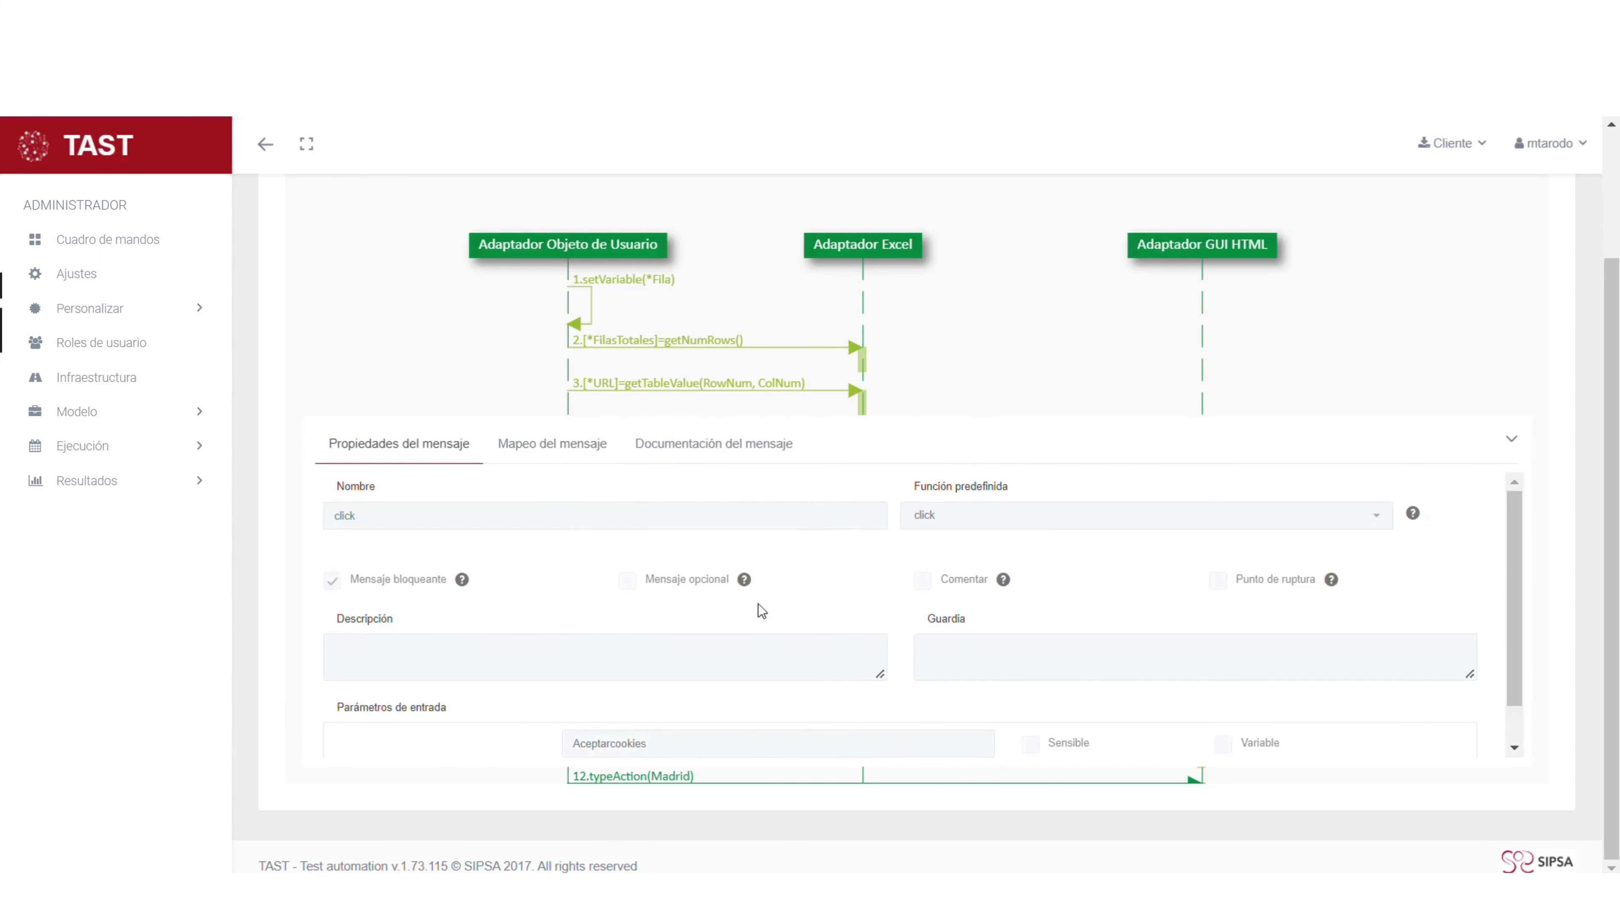
scroll(759, 608, down, 1)
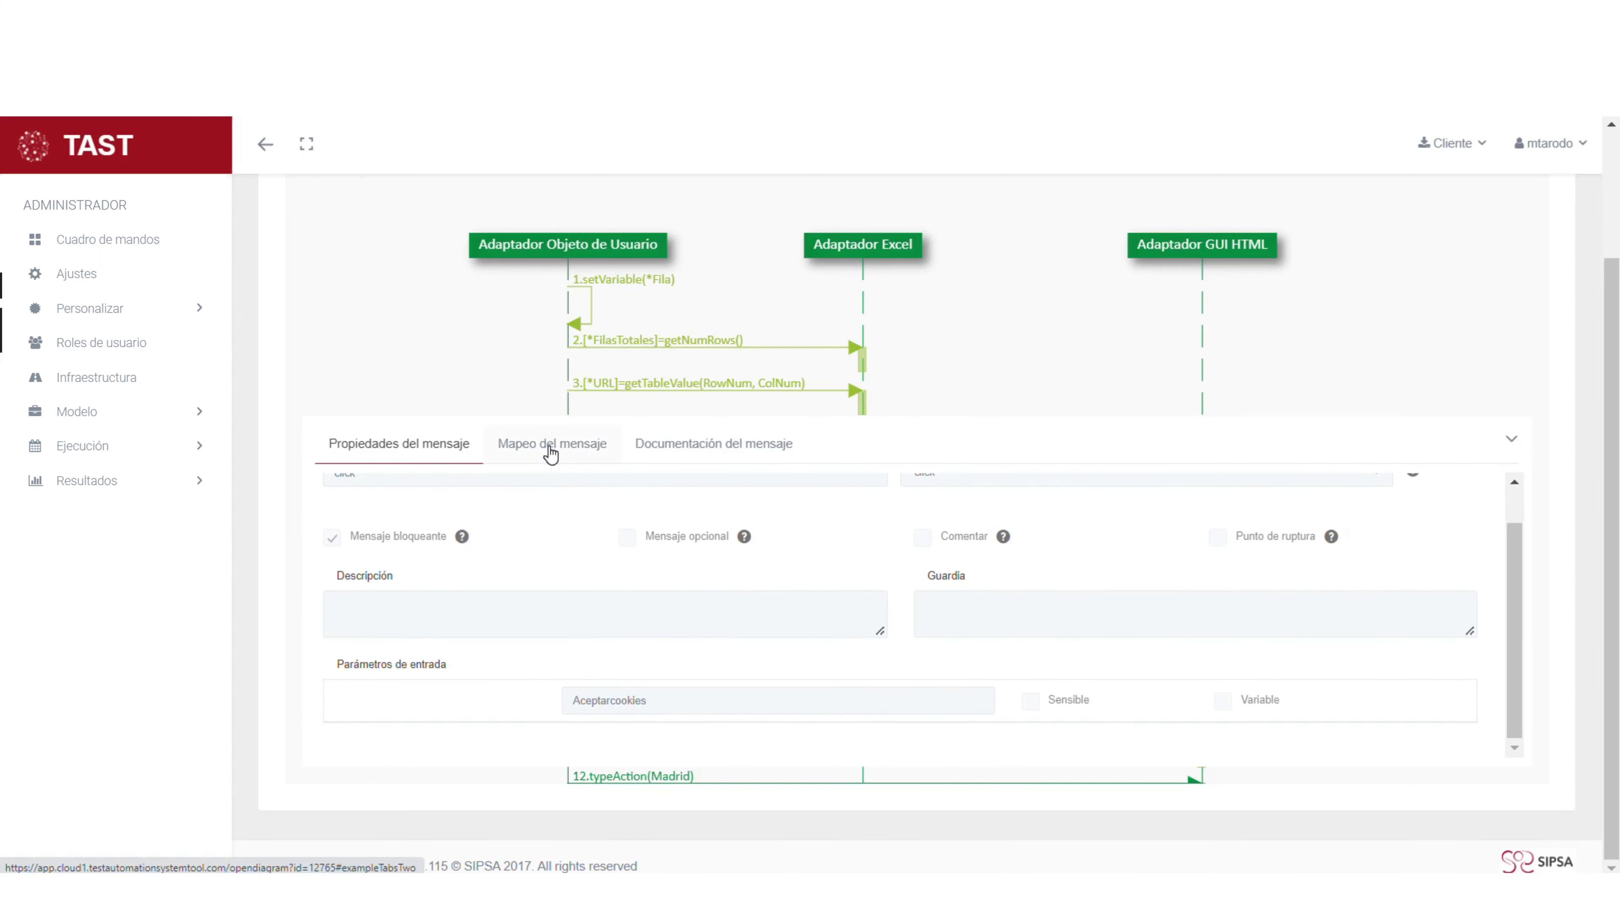
click(552, 450)
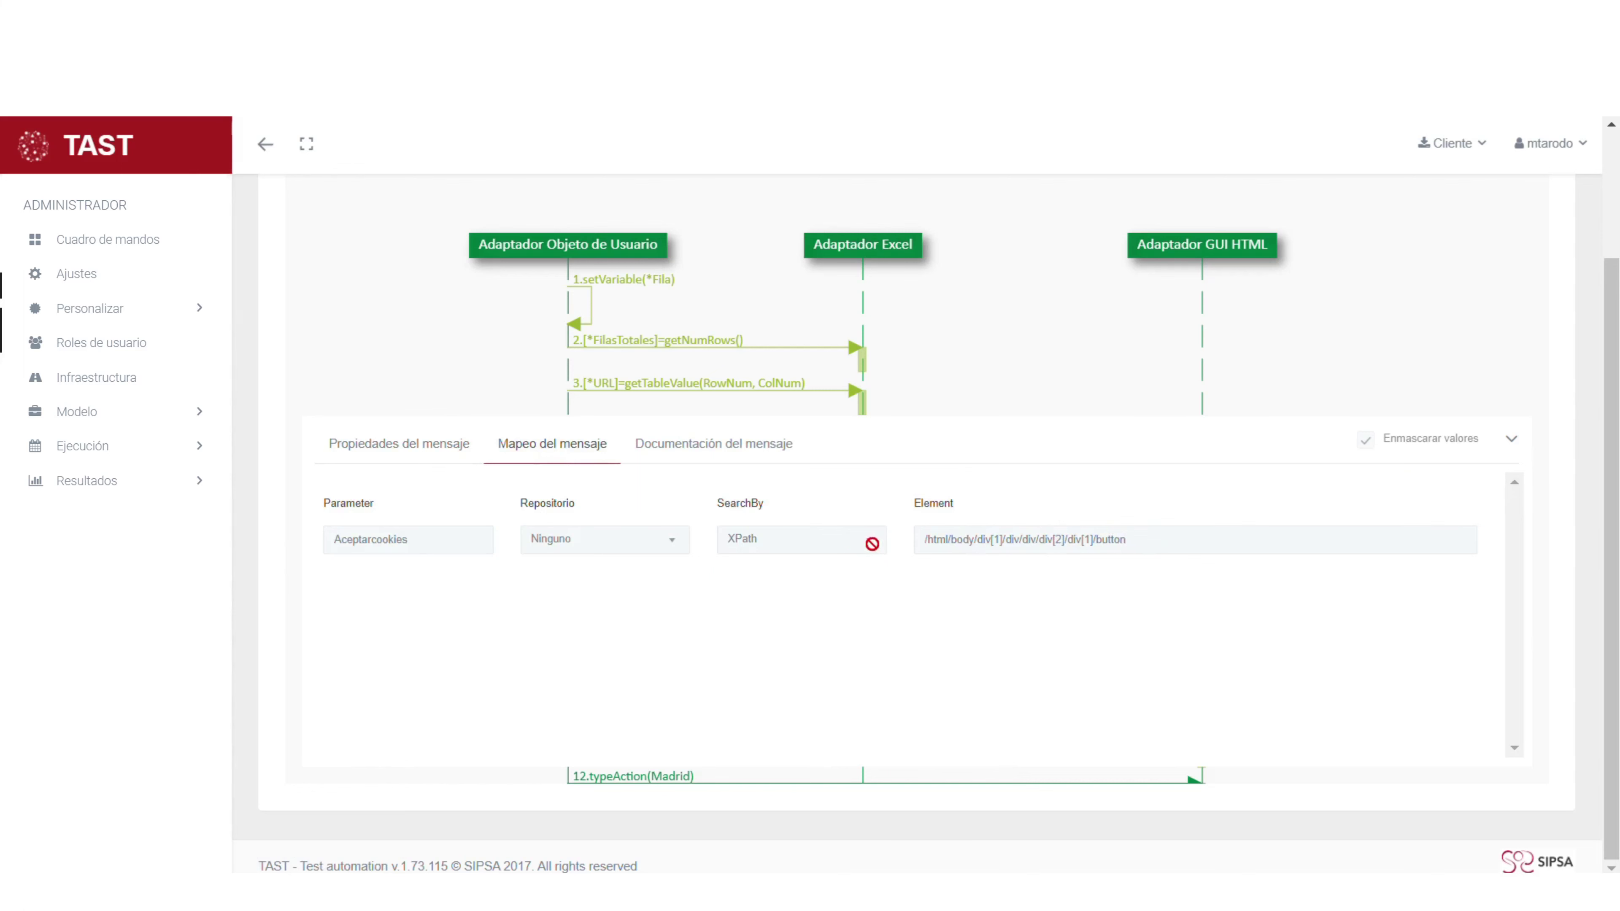
click(1514, 441)
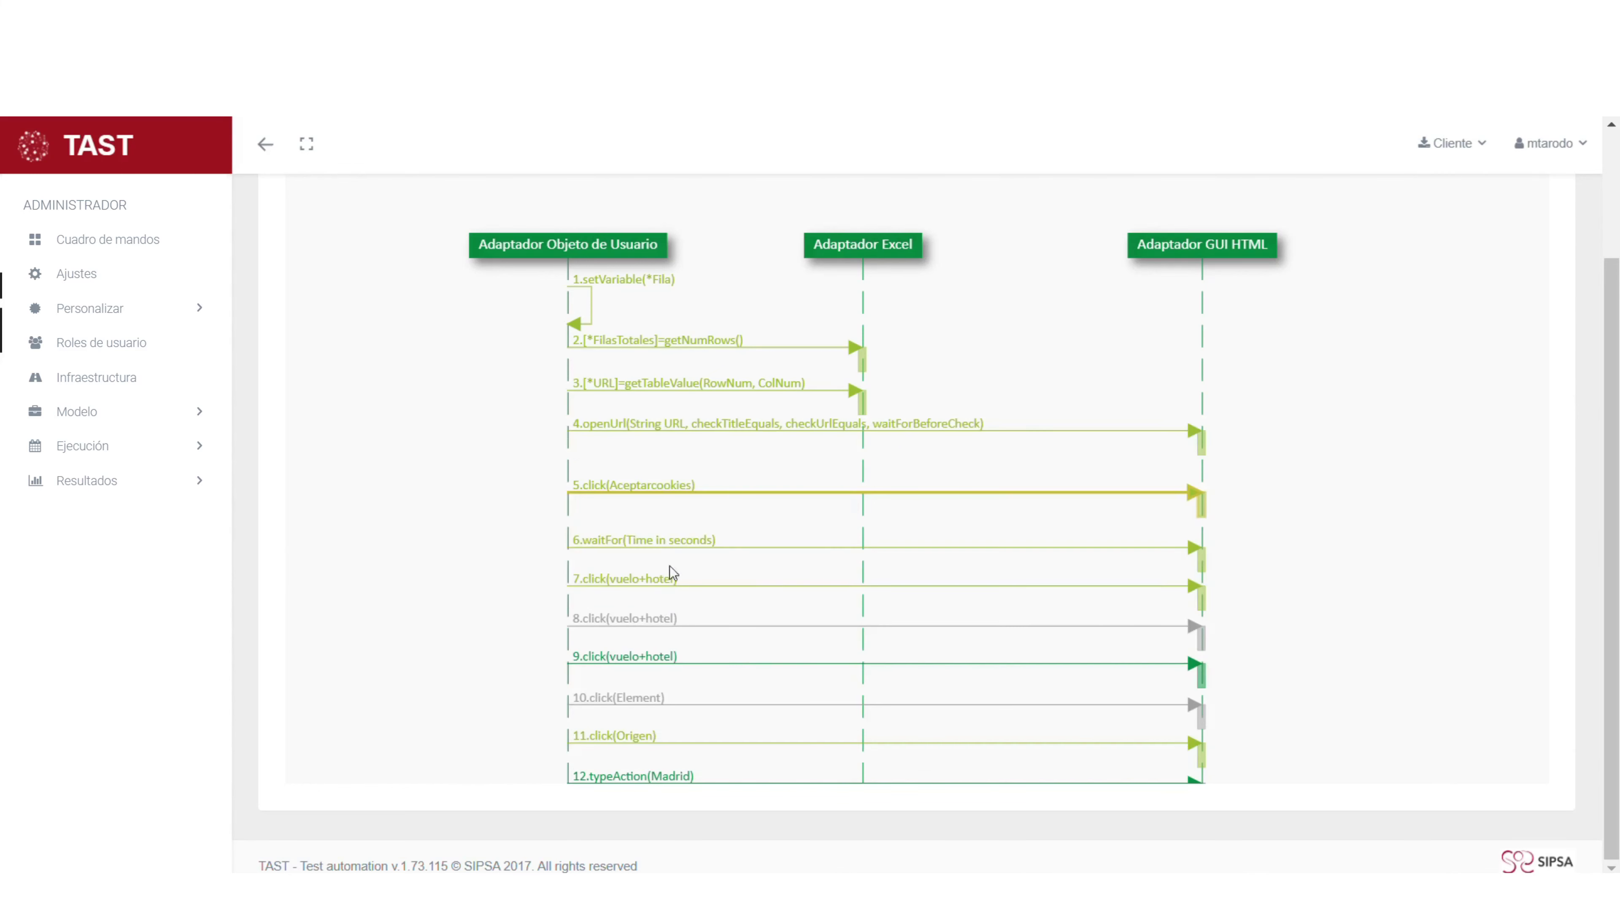
click(684, 549)
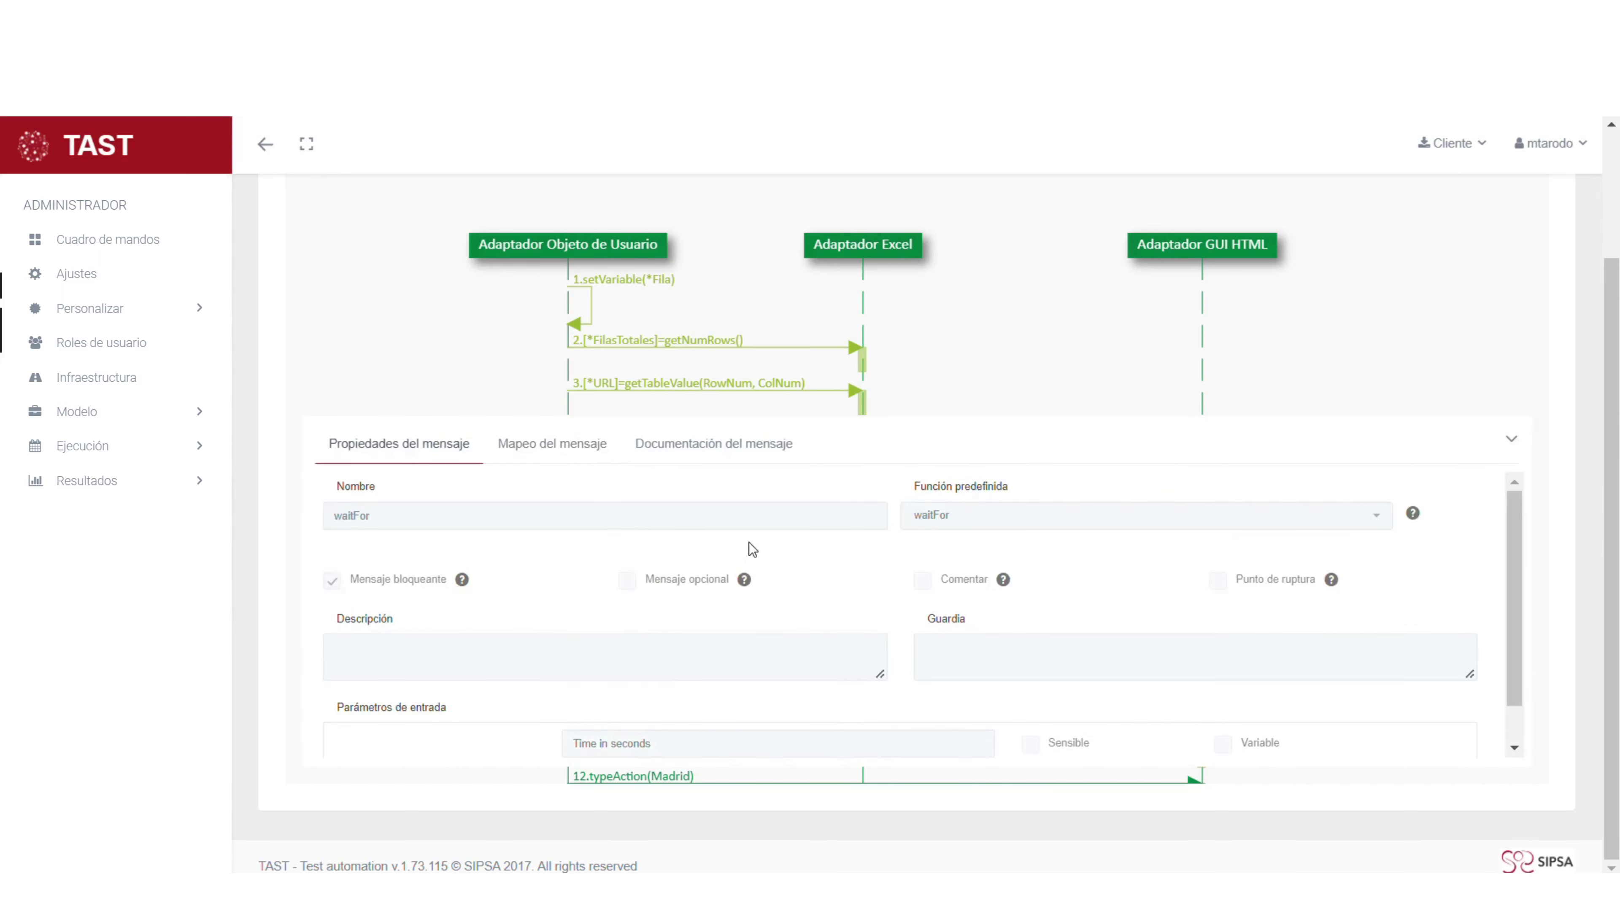
scroll(655, 592, down, 1)
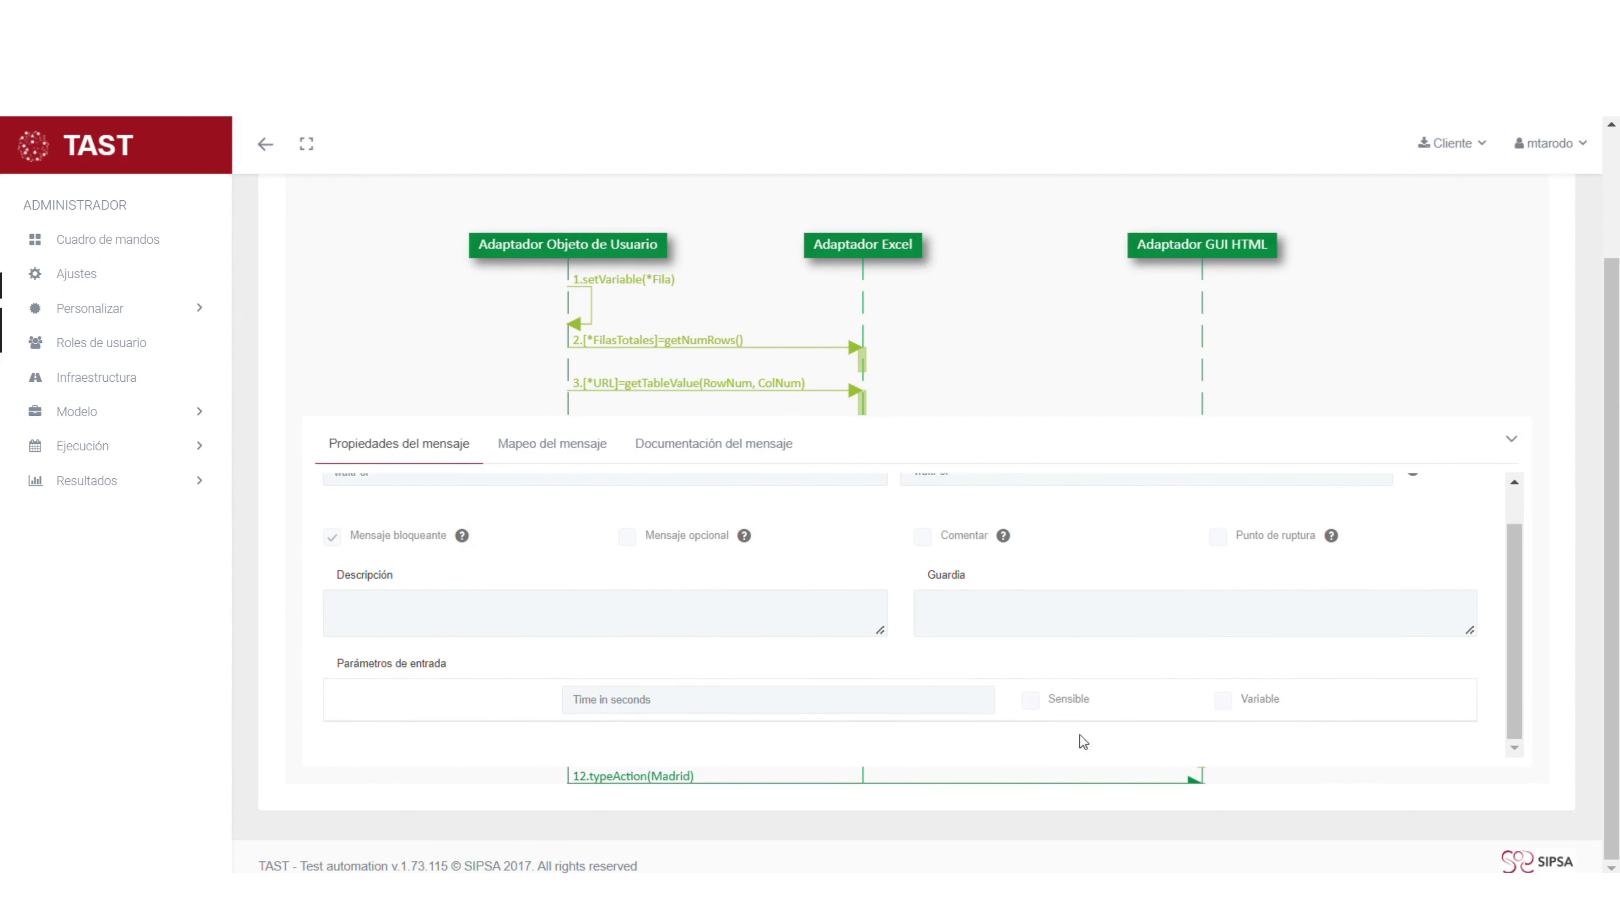
click(1513, 443)
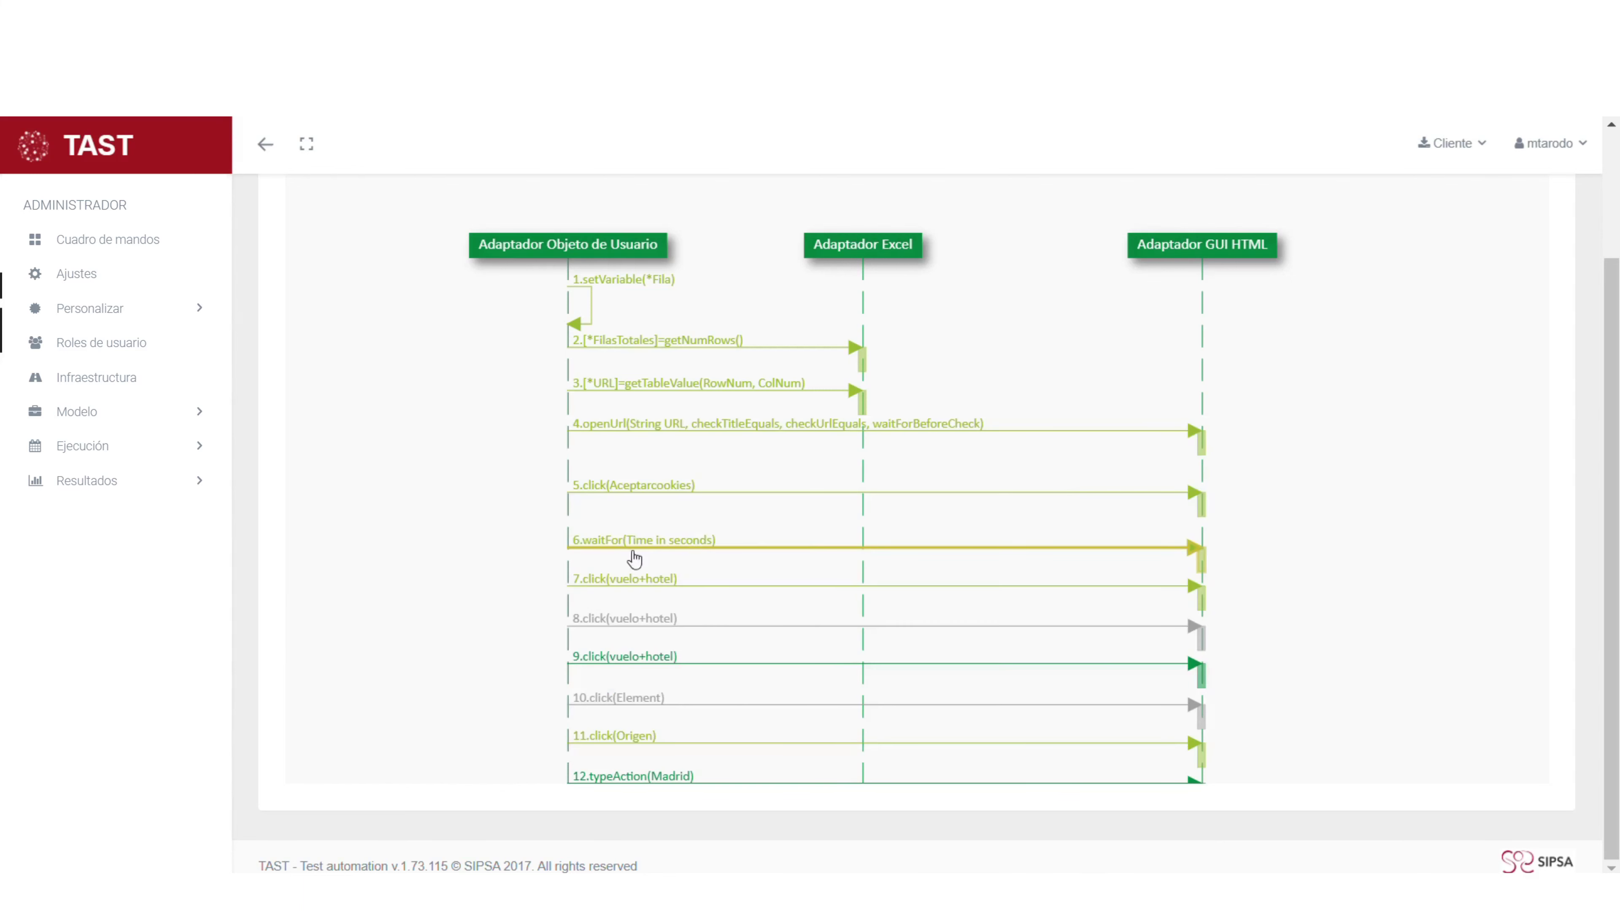
click(661, 593)
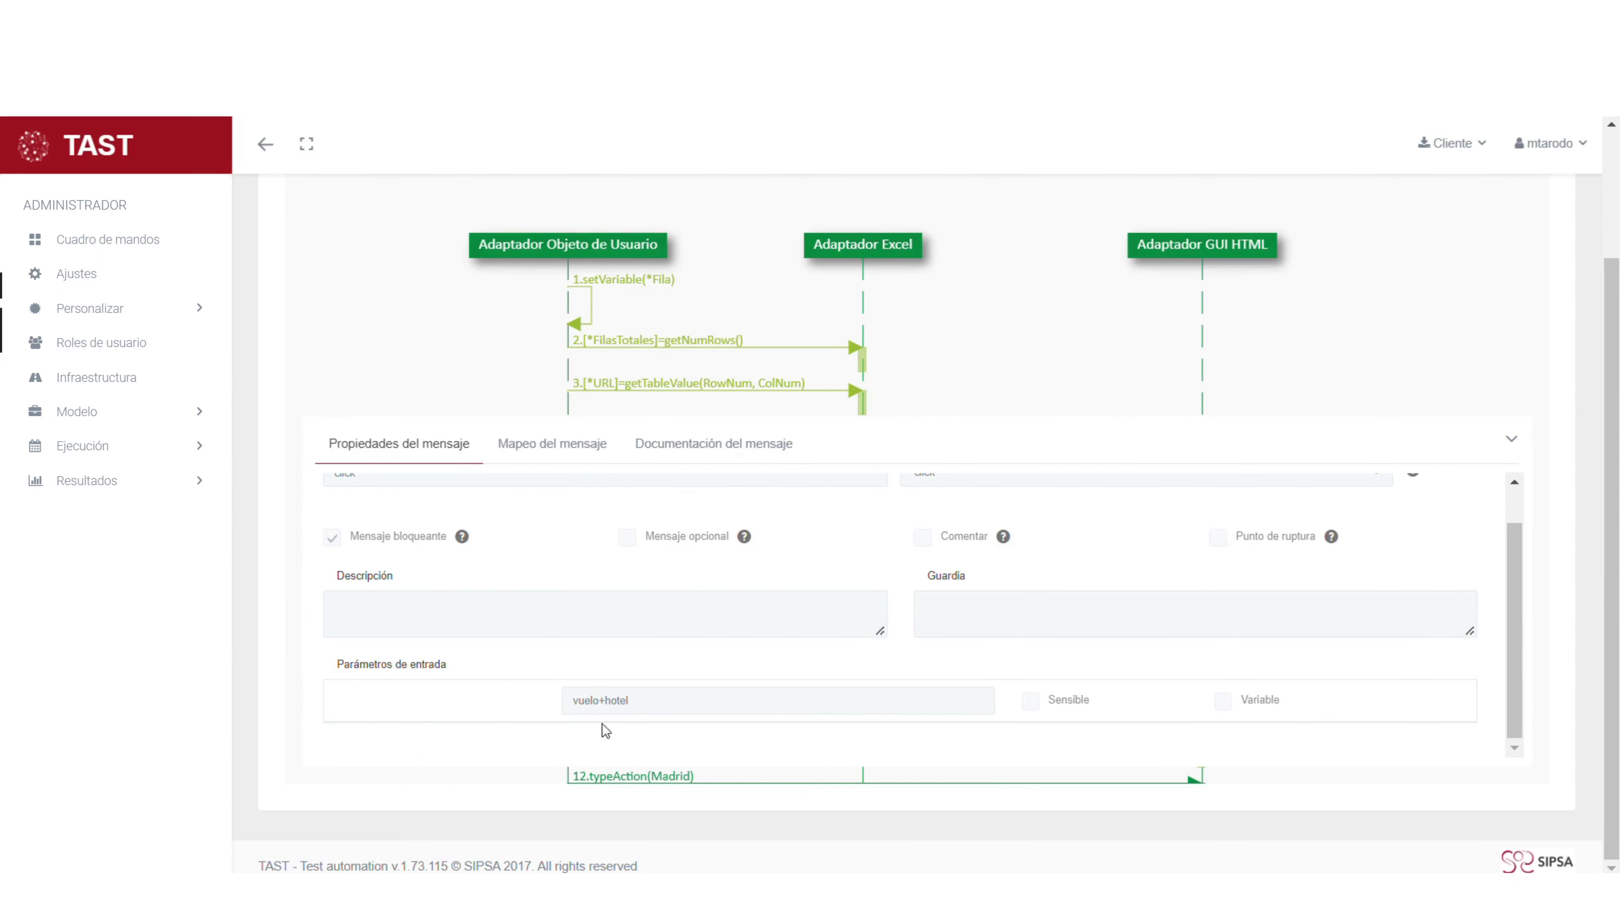
click(549, 447)
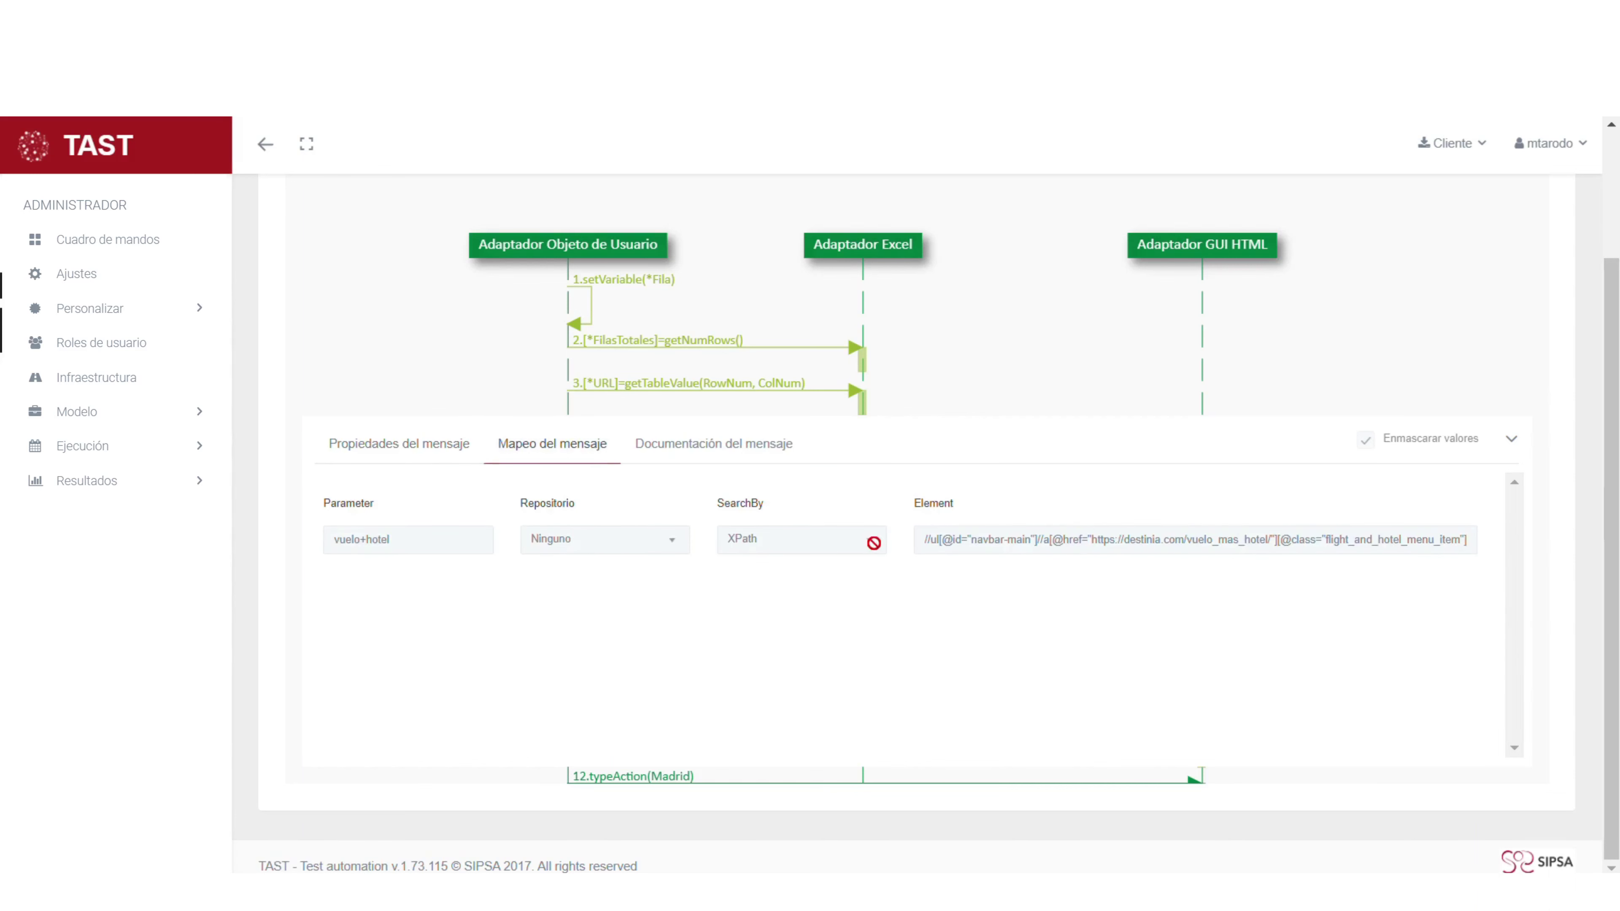
click(1509, 440)
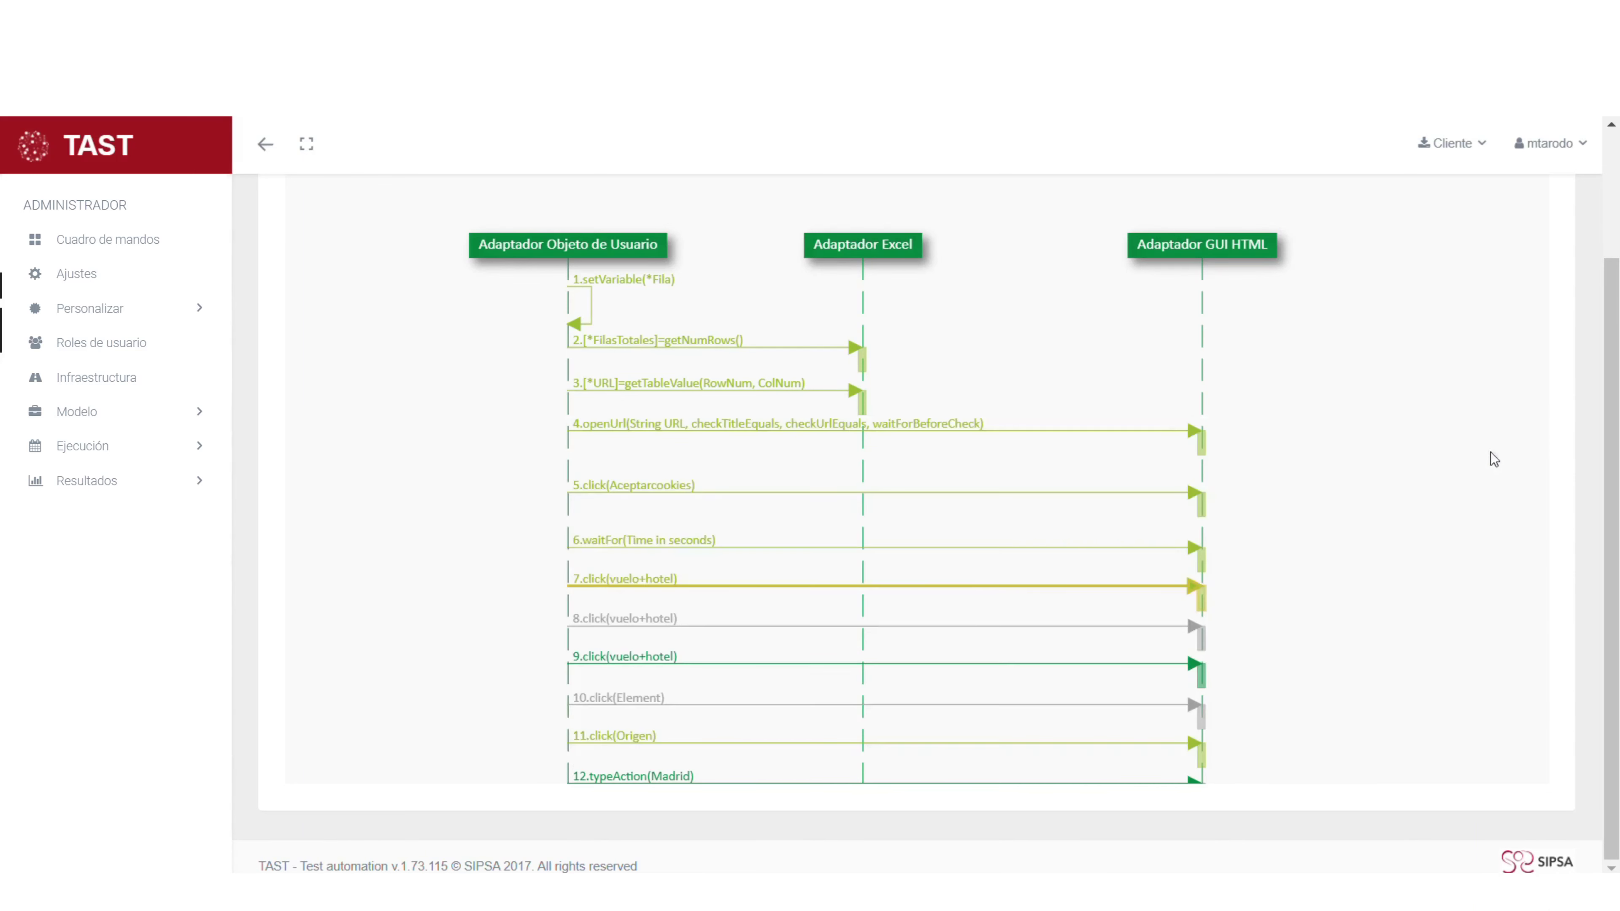
scroll(760, 613, down, 3)
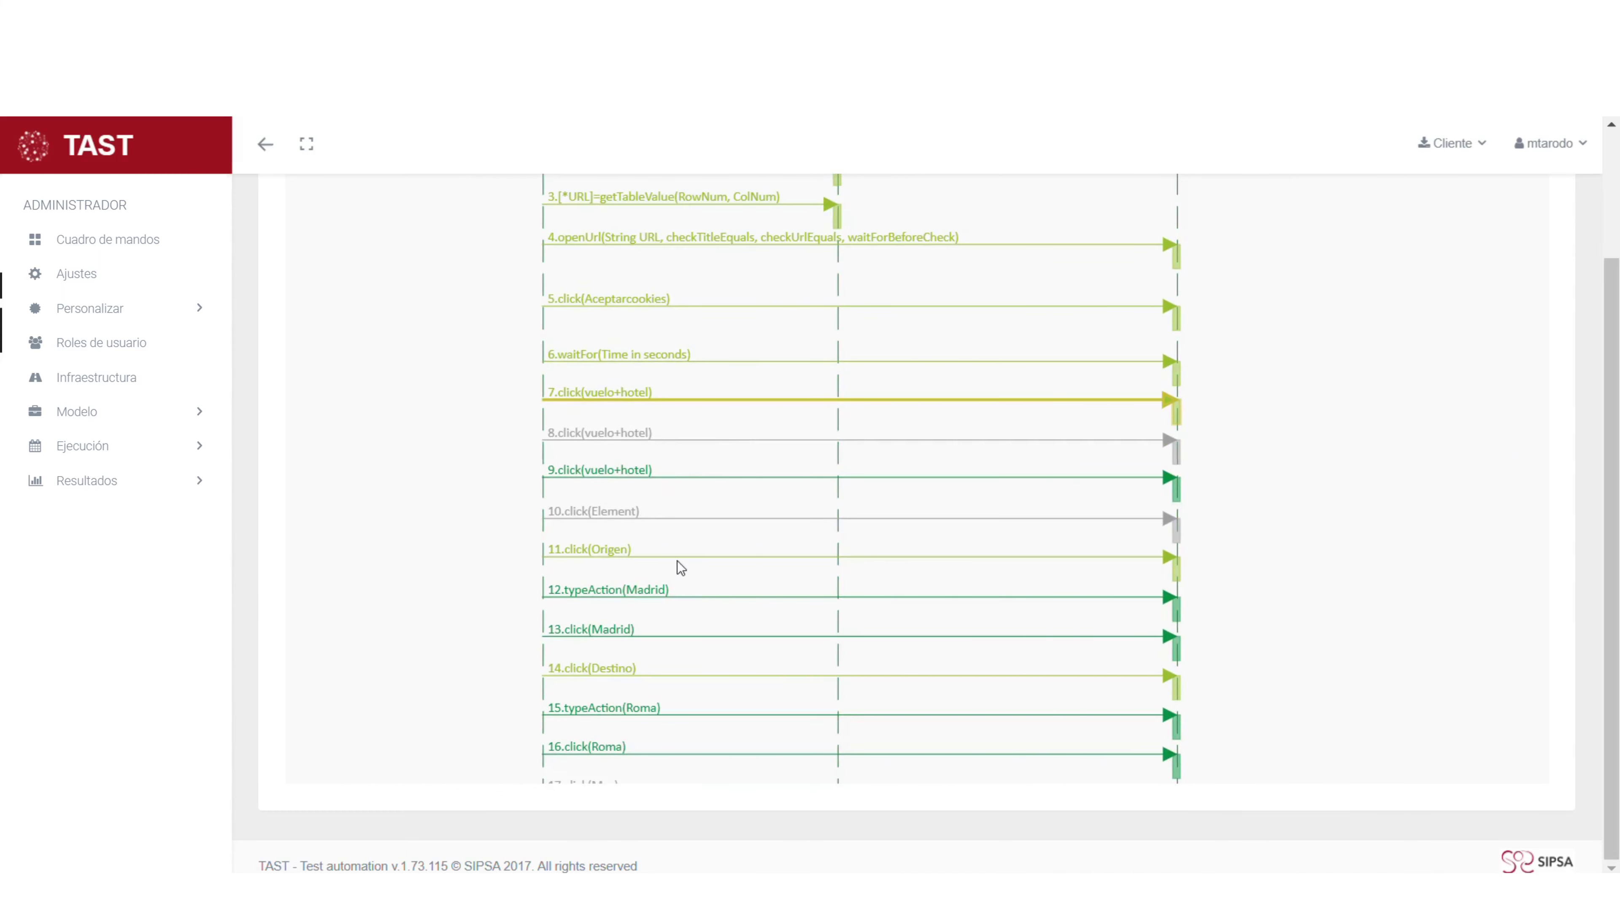
scroll(678, 562, up, 2)
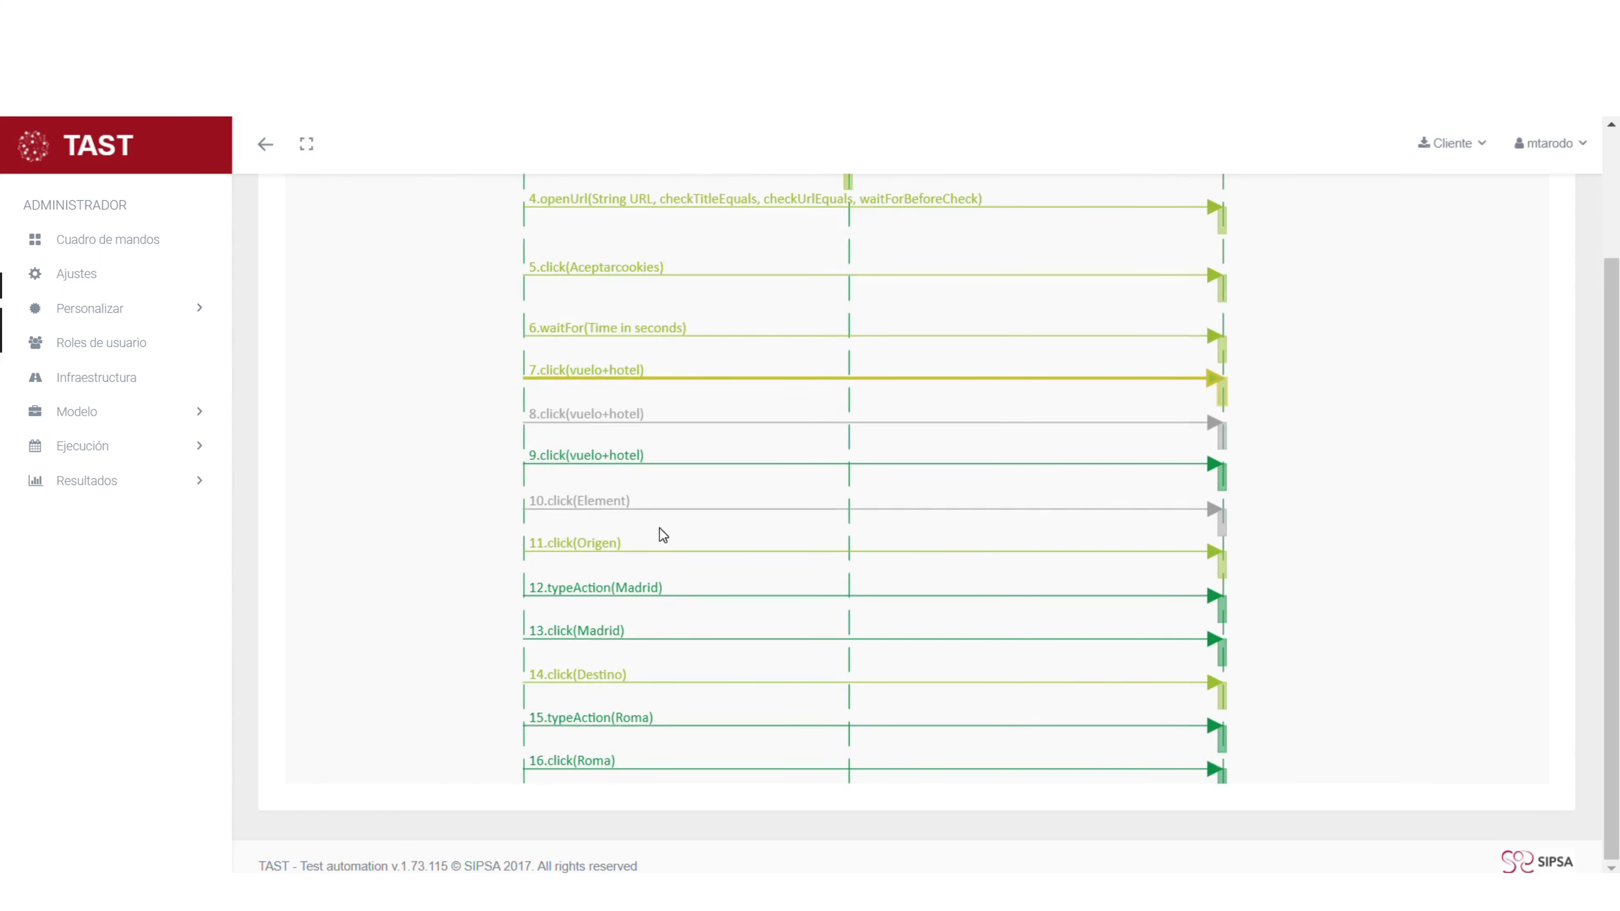
click(619, 503)
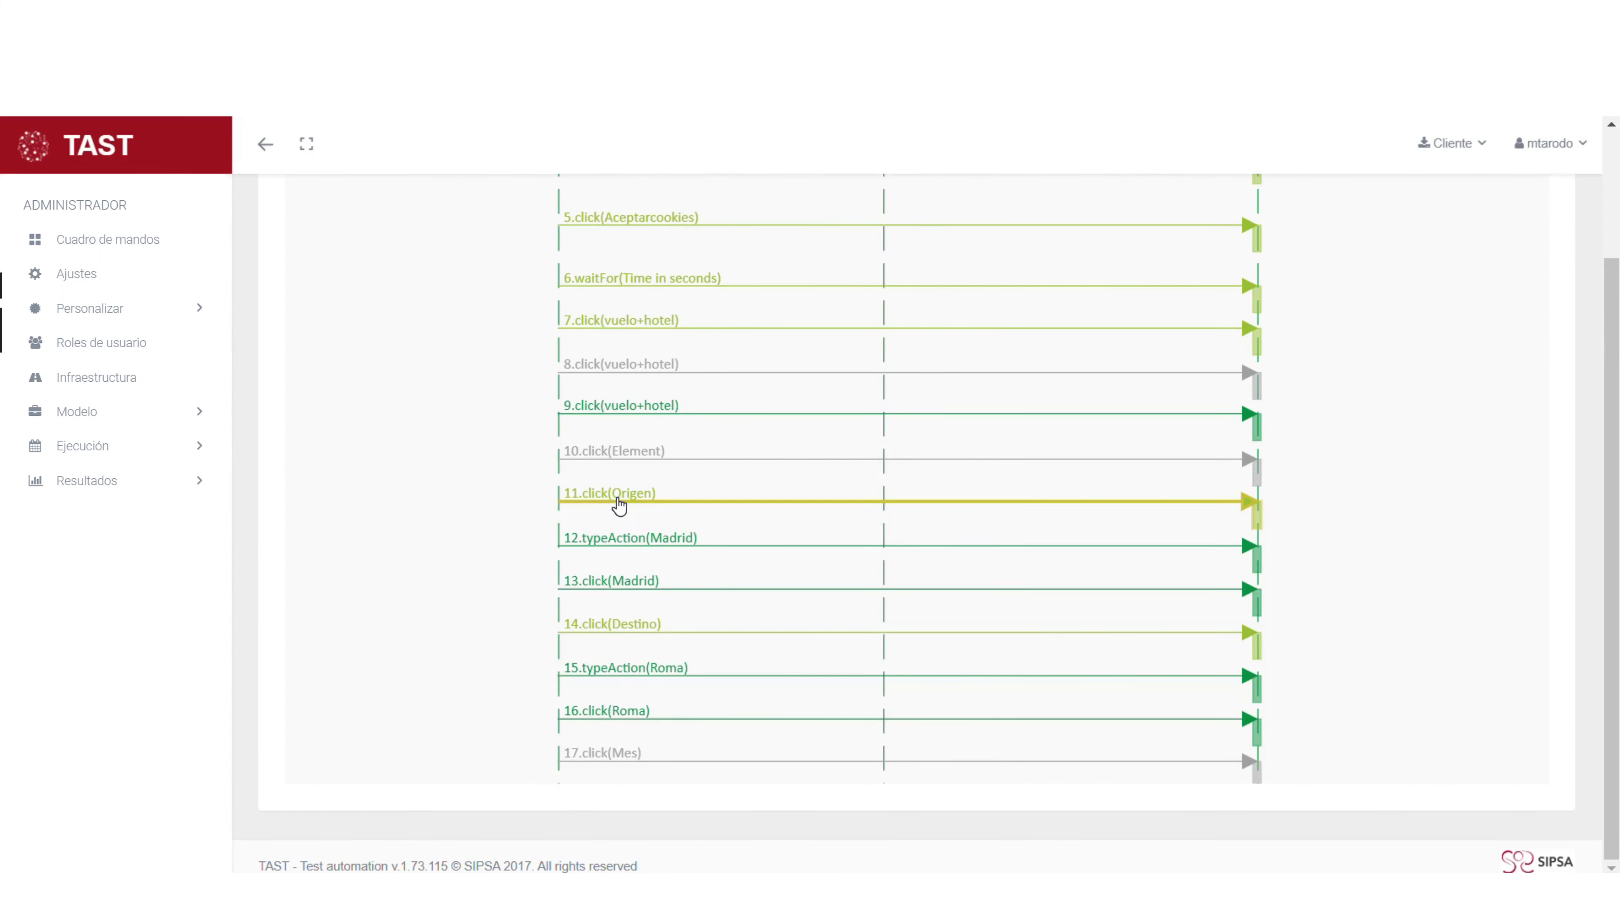
click(556, 444)
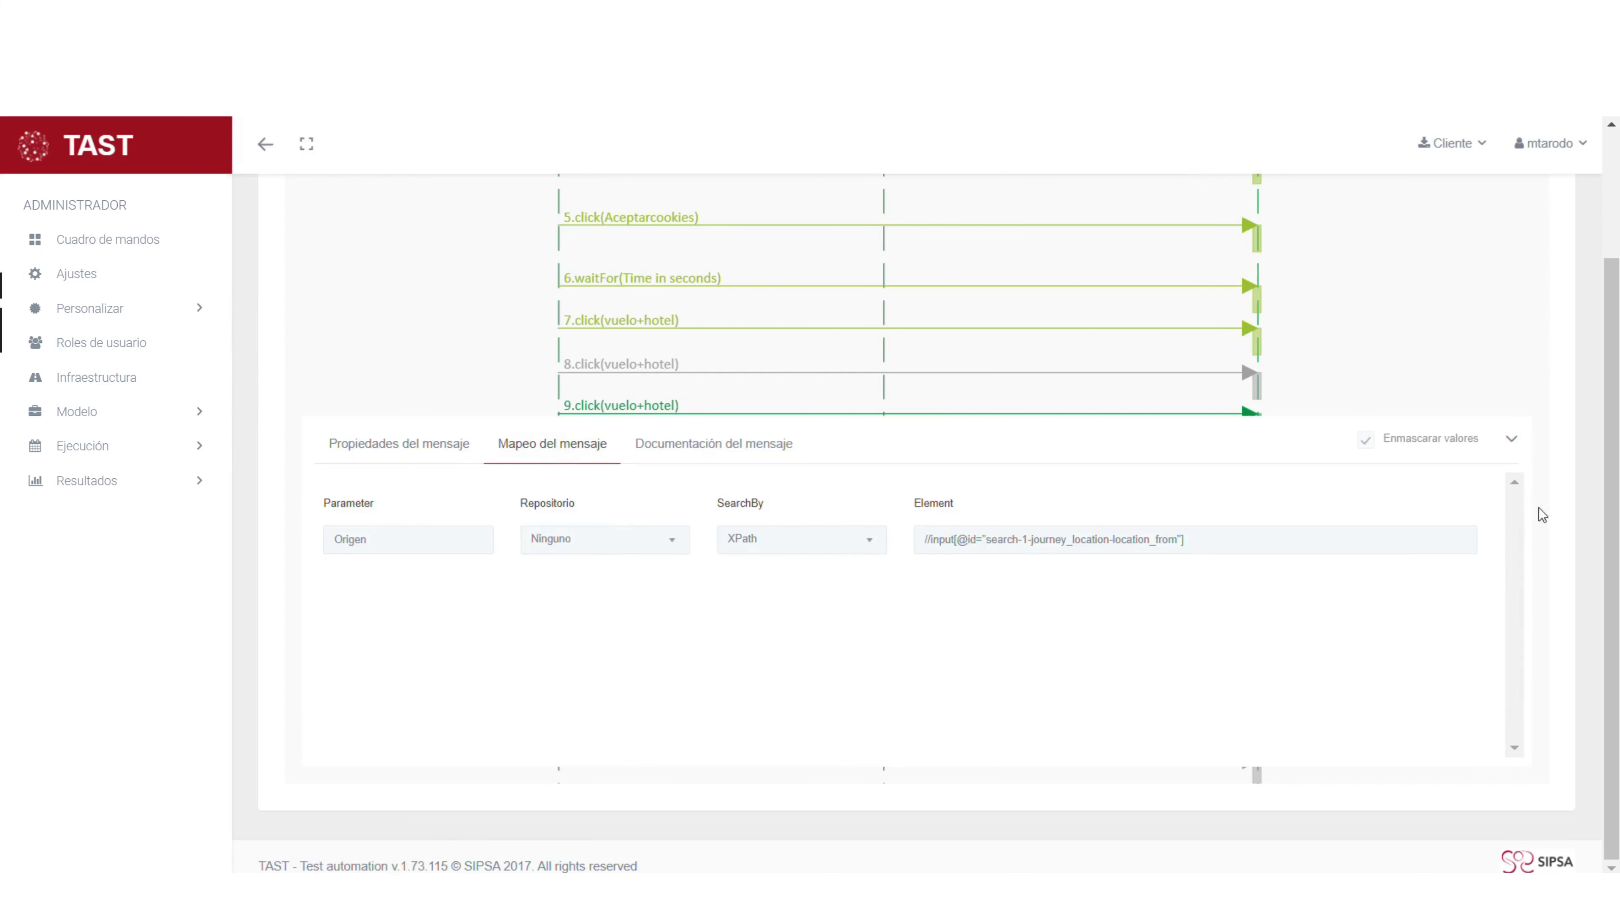
click(1512, 440)
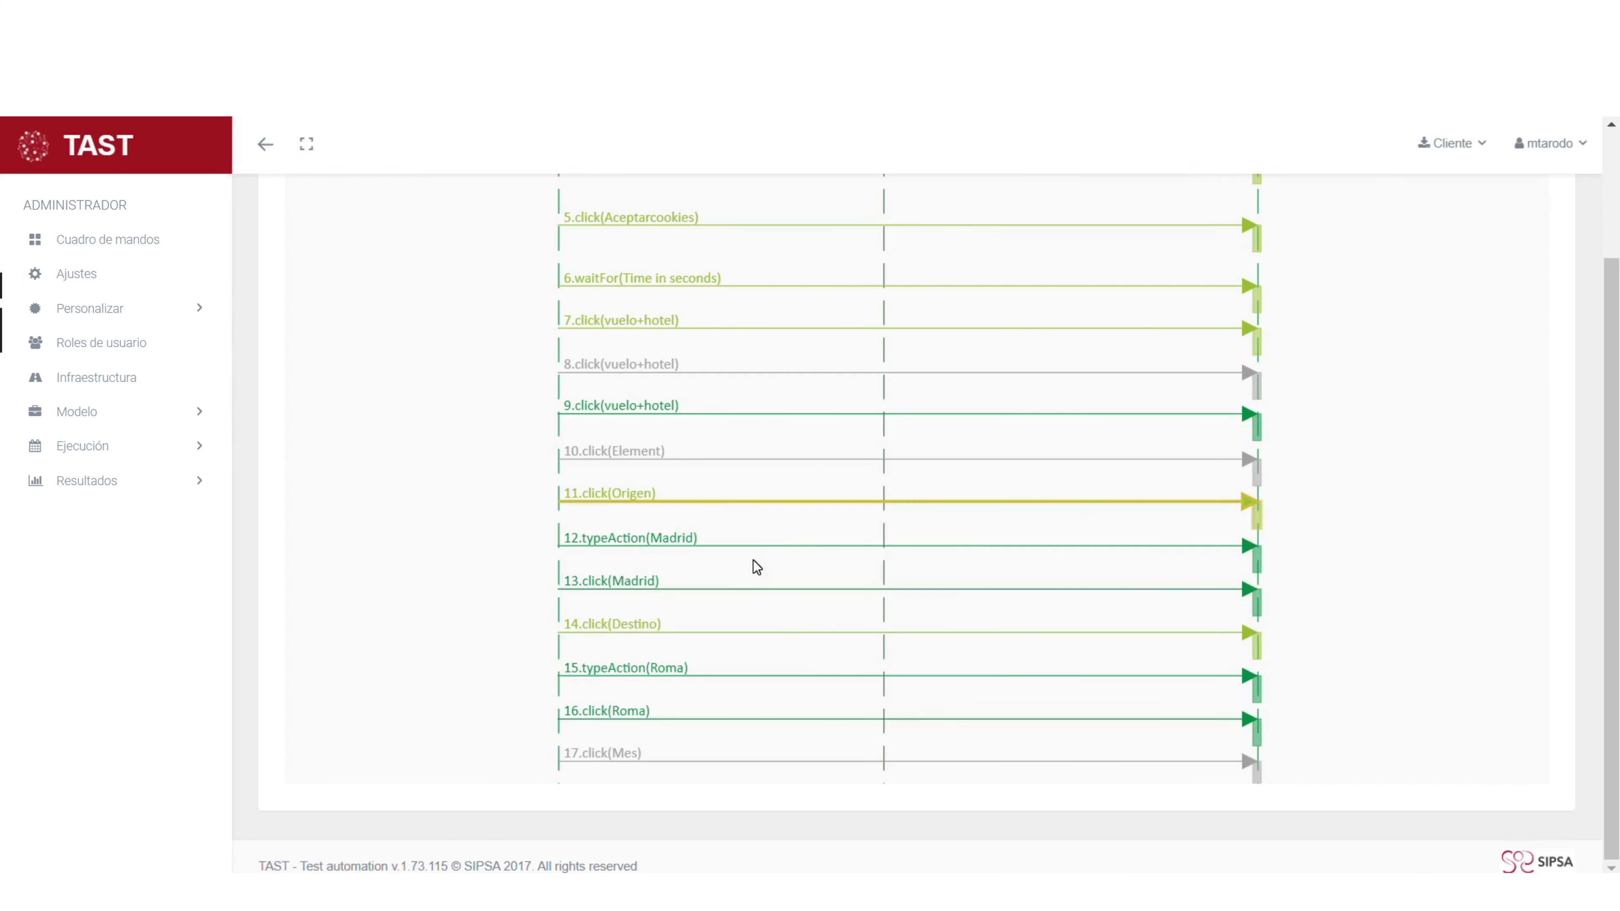
scroll(757, 567, down, 3)
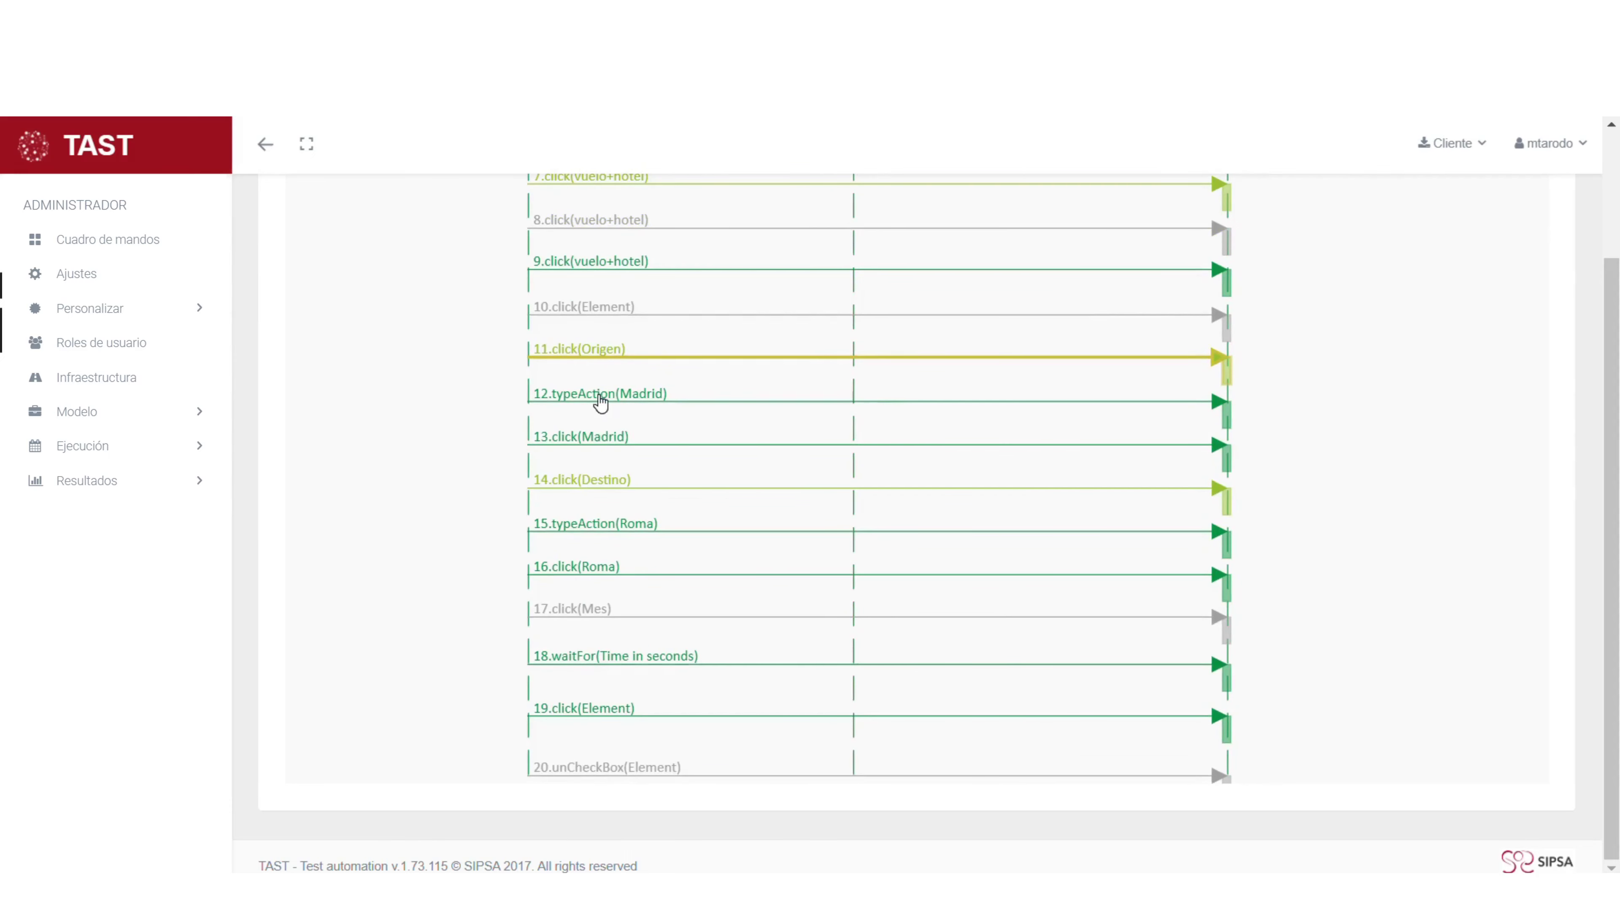
click(600, 401)
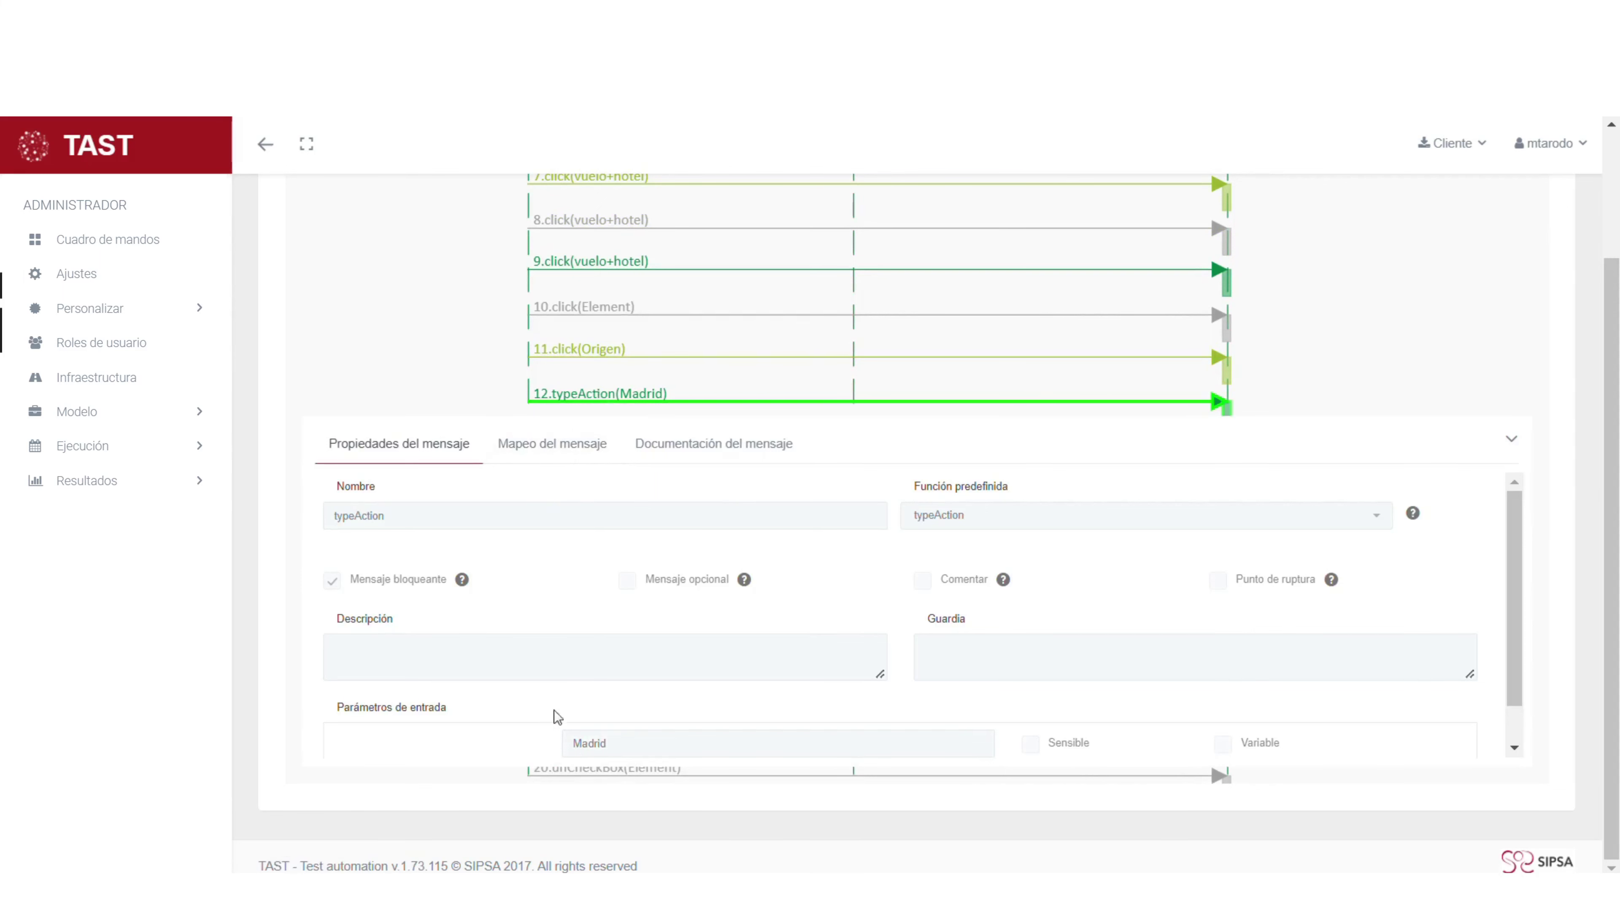
click(545, 453)
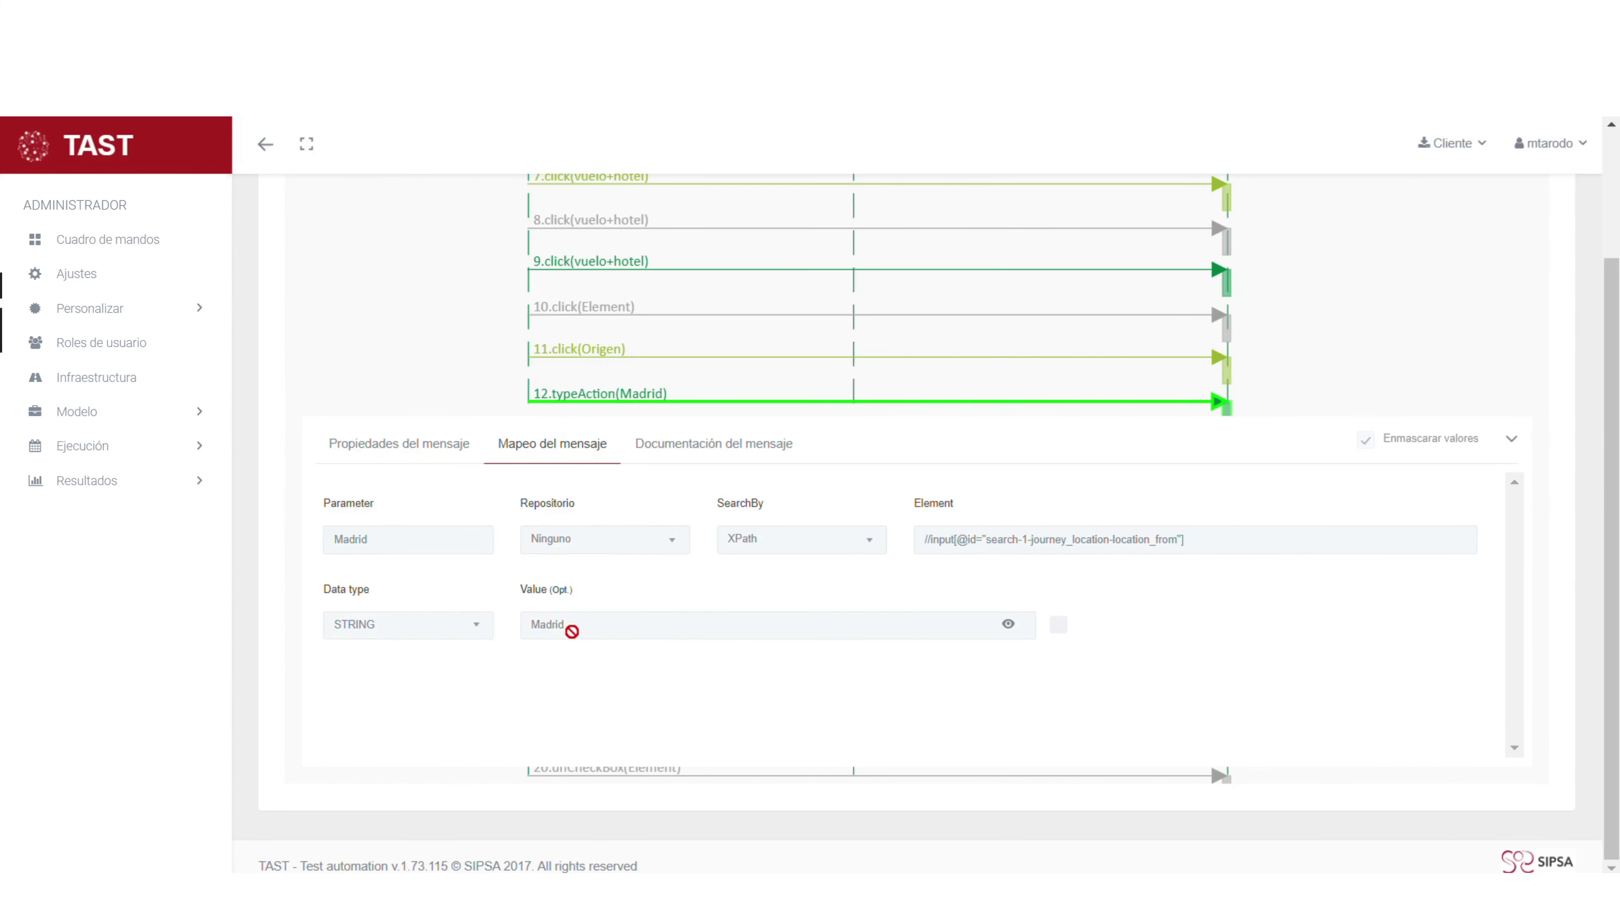
click(1515, 444)
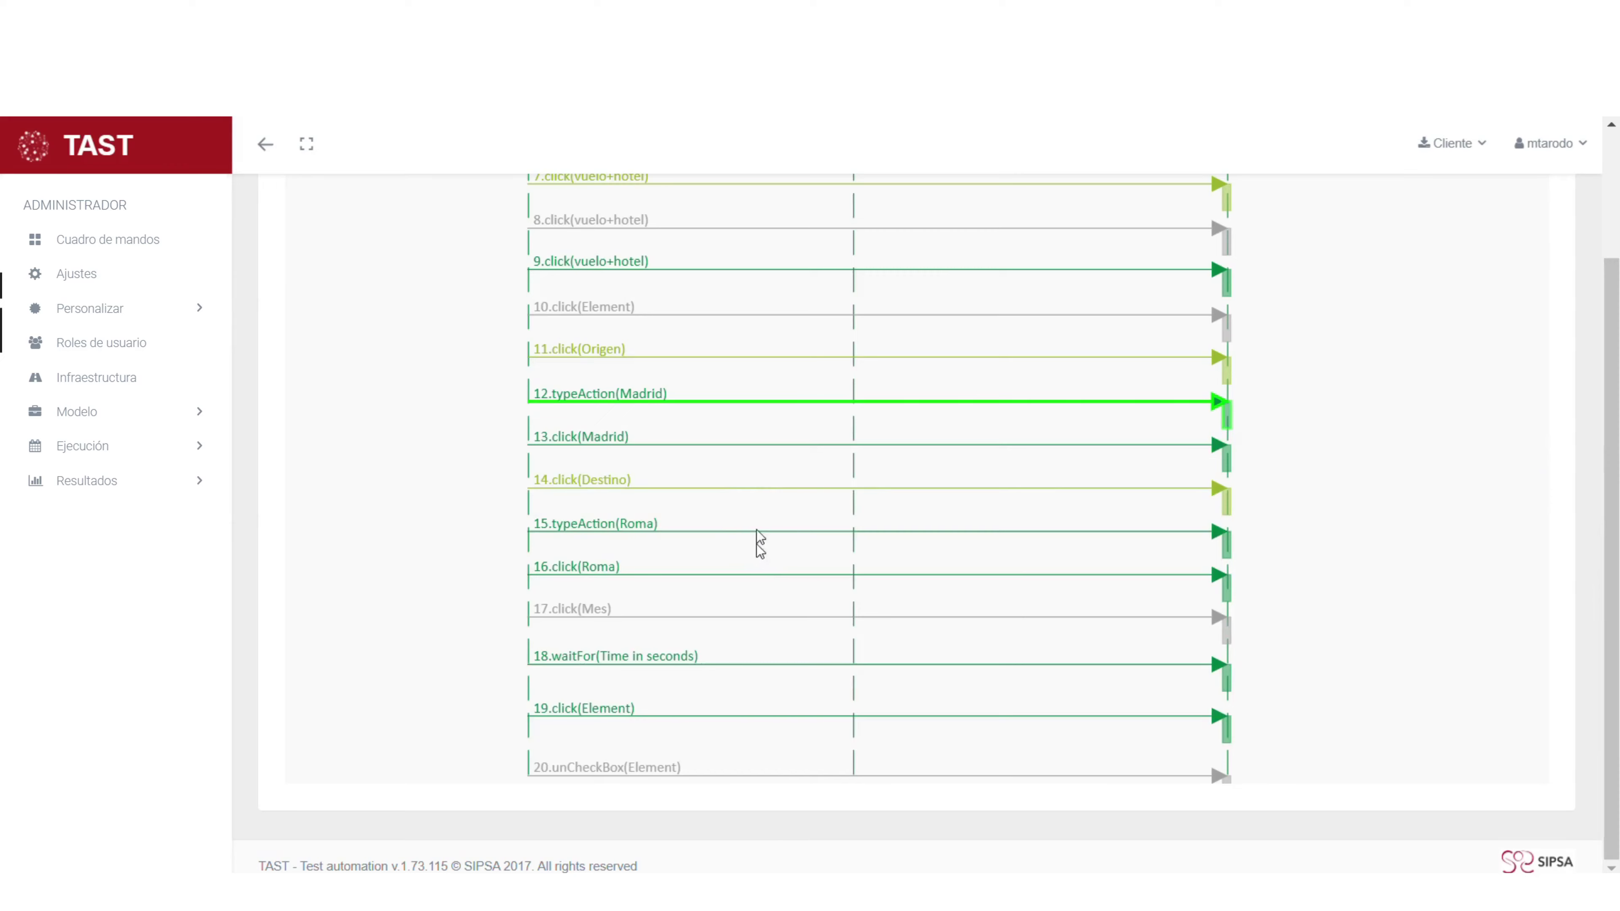
scroll(760, 542, down, 5)
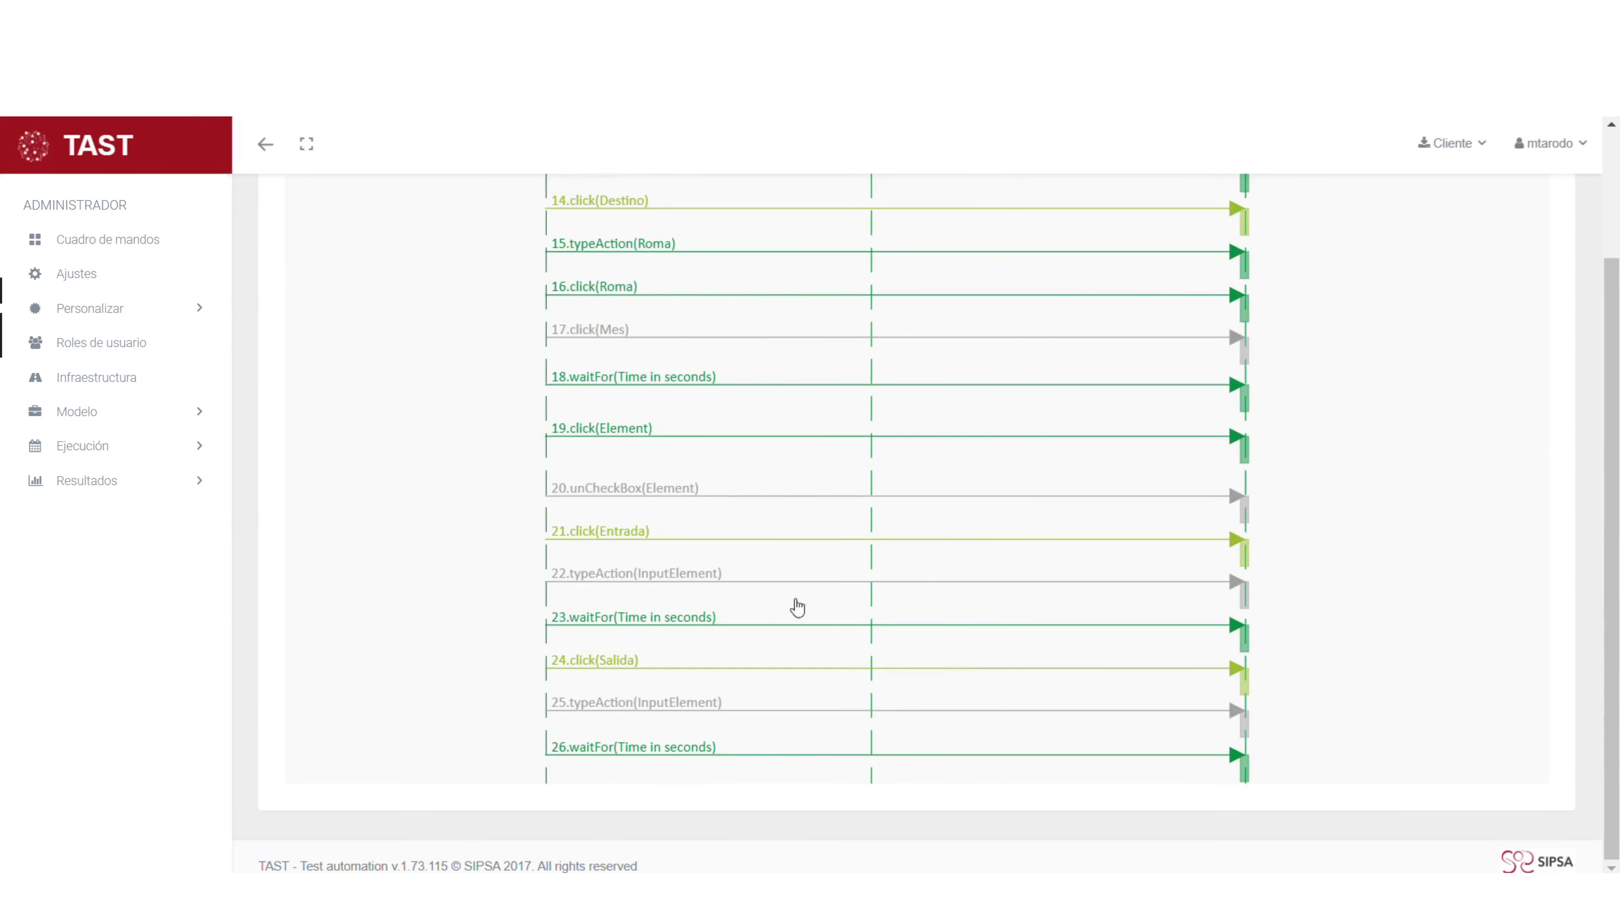
scroll(774, 604, down, 3)
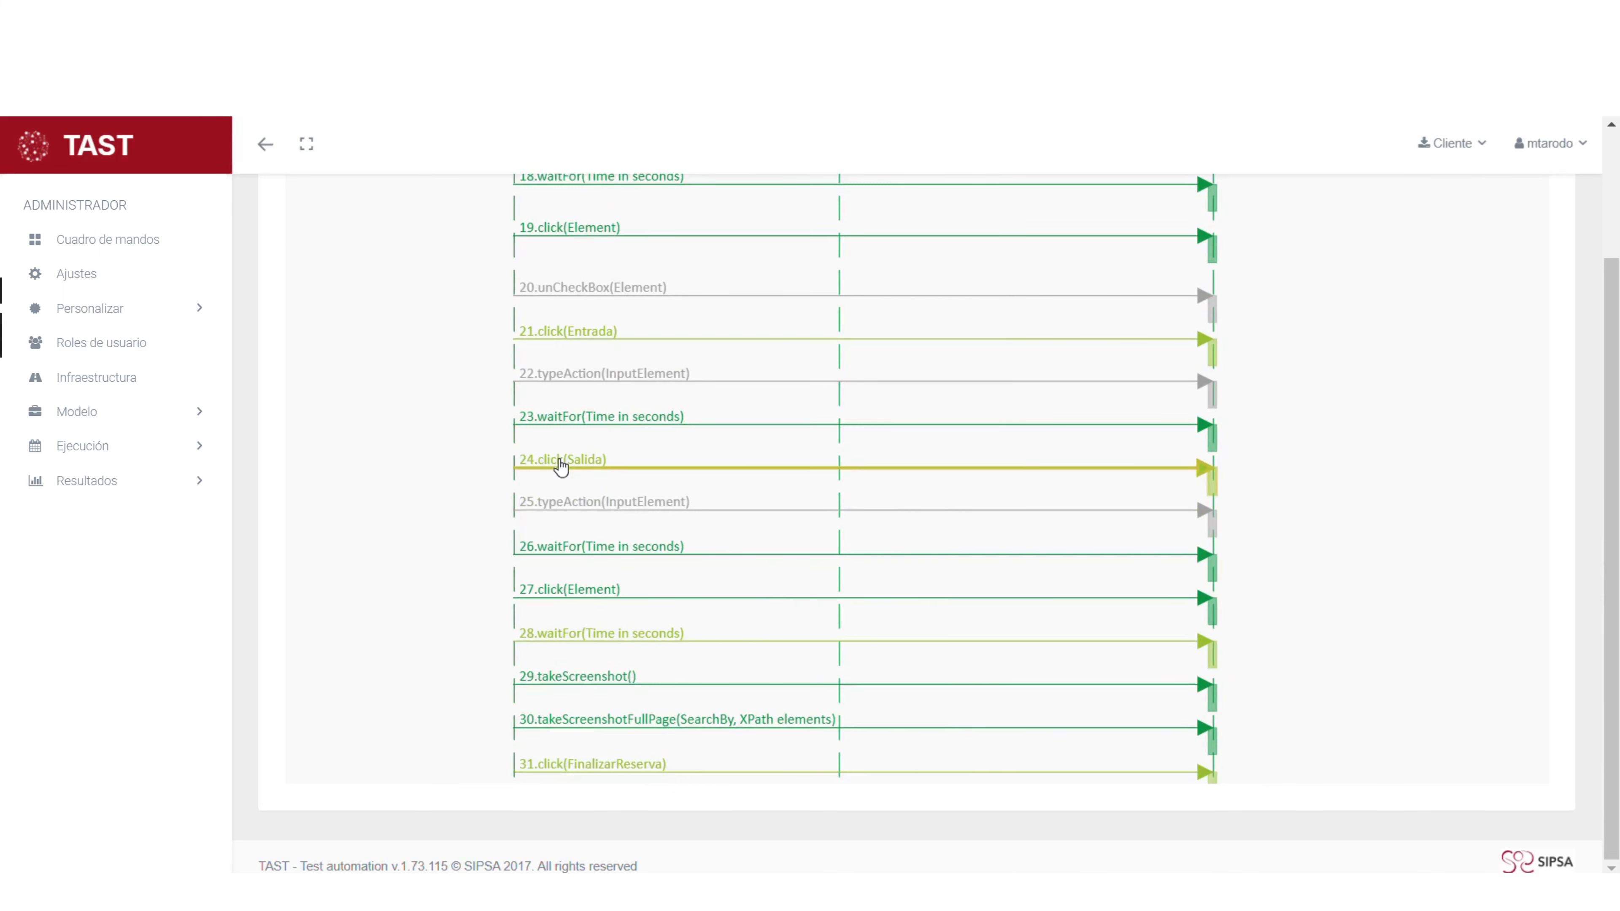
click(561, 468)
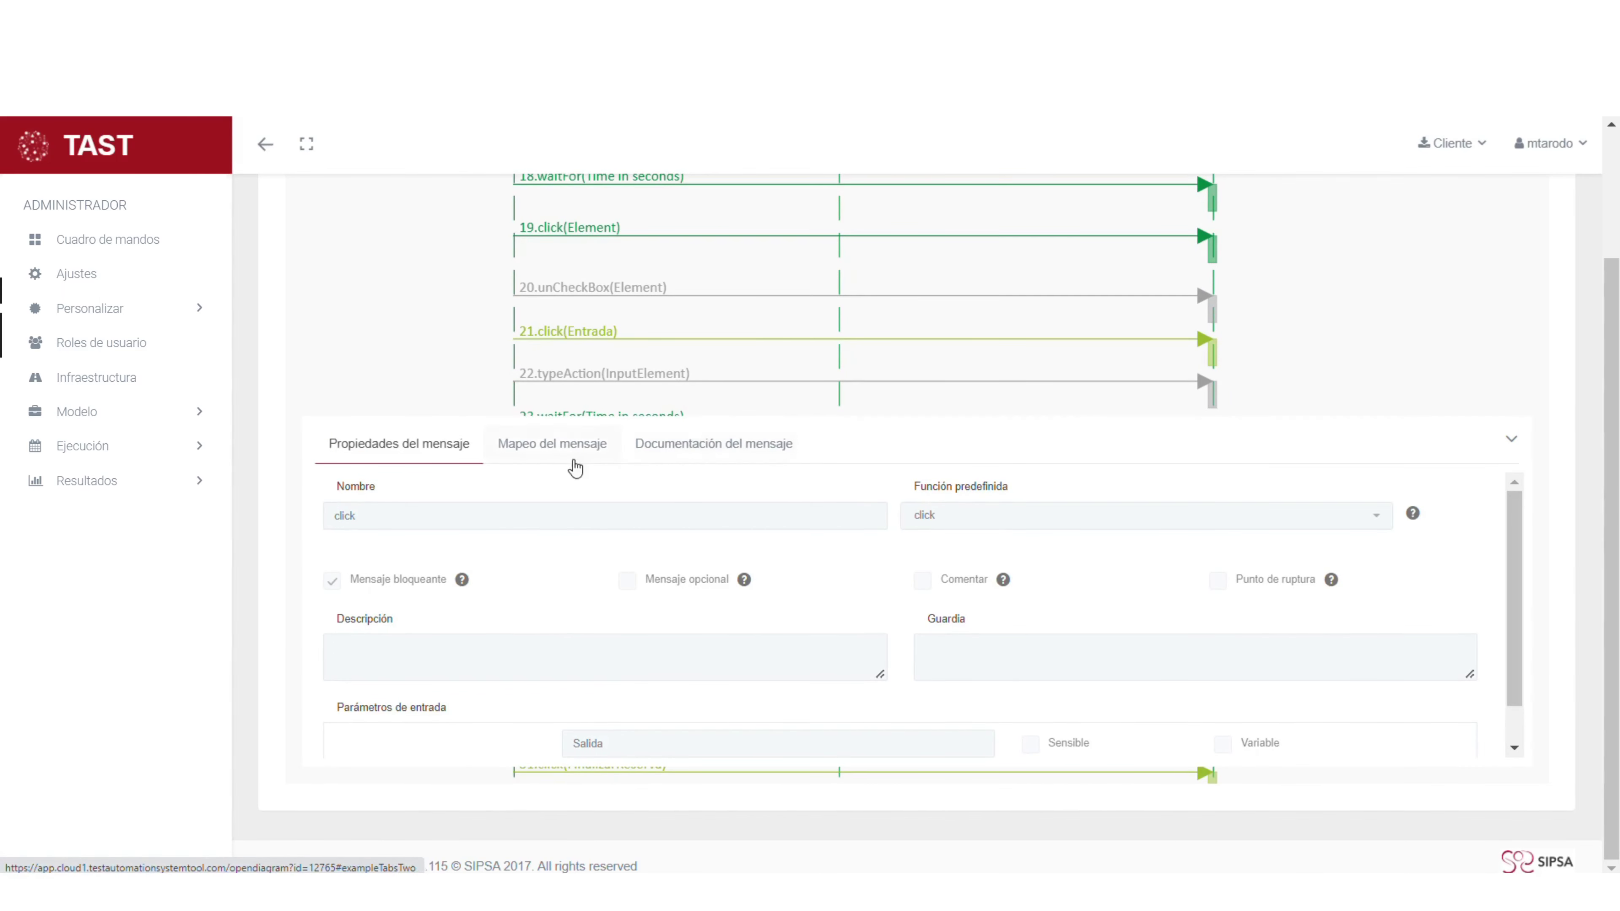
click(561, 451)
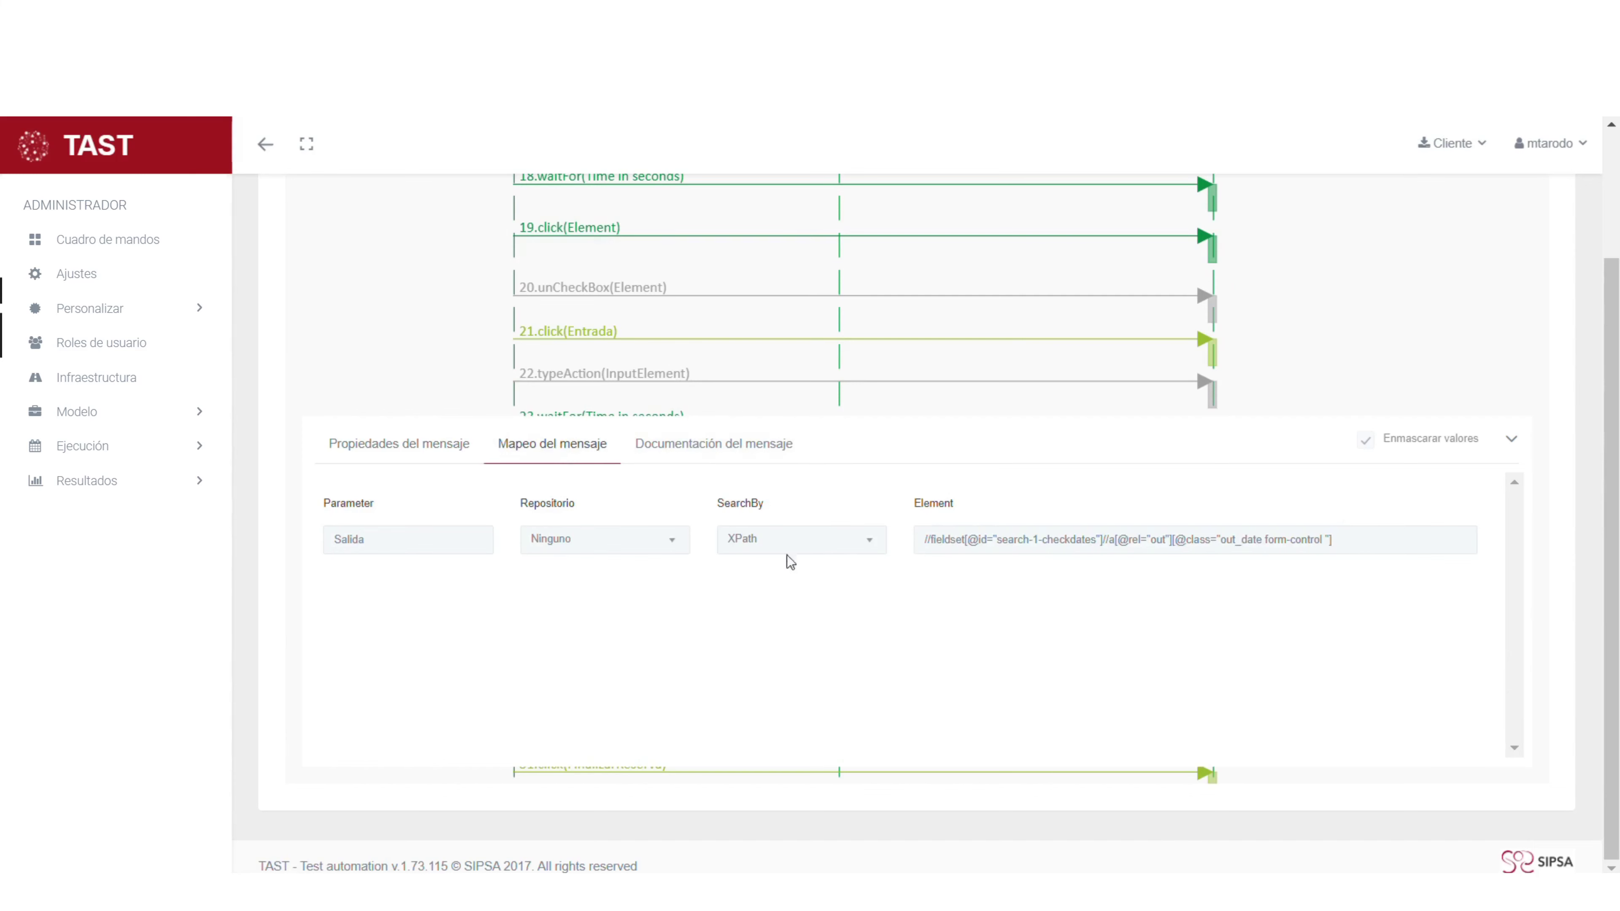
click(1513, 442)
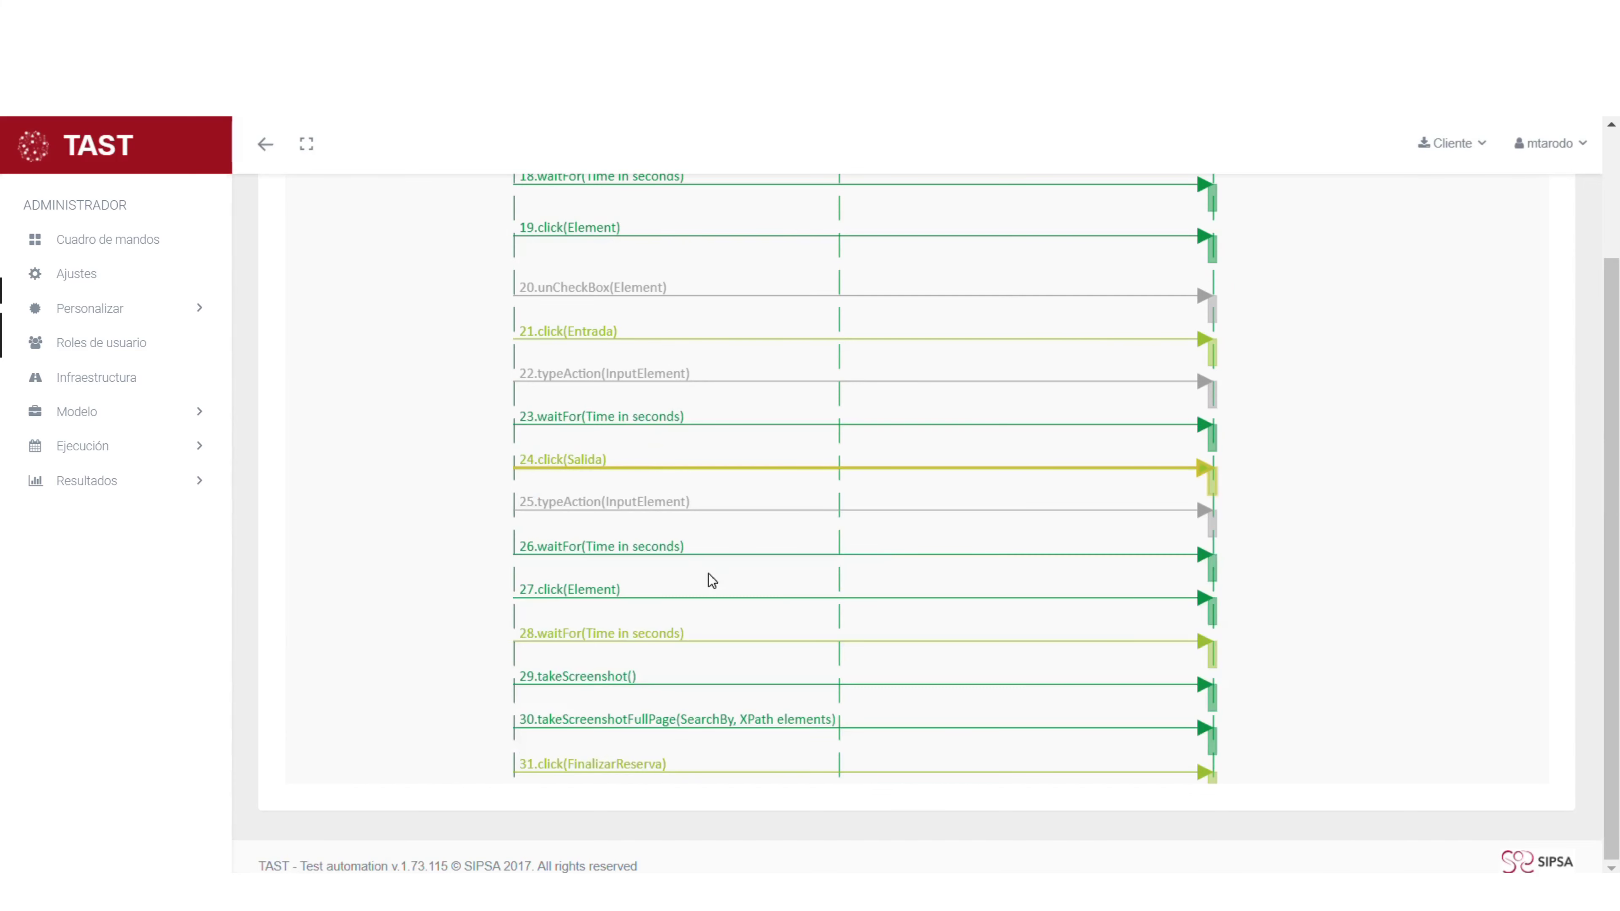
scroll(705, 542, down, 2)
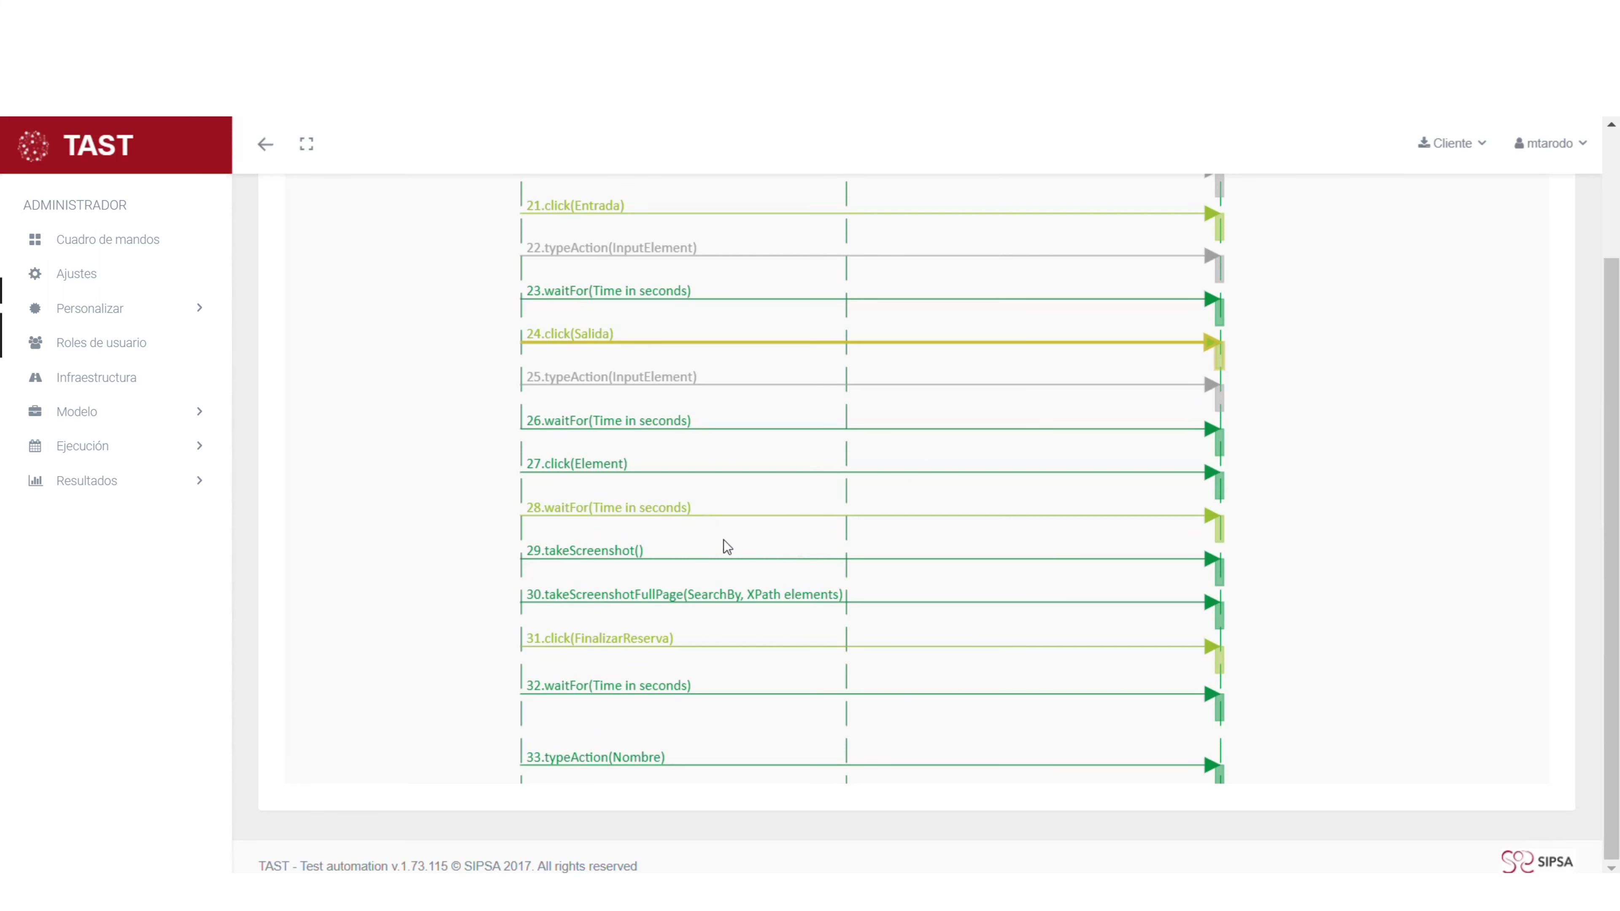
scroll(709, 496, down, 2)
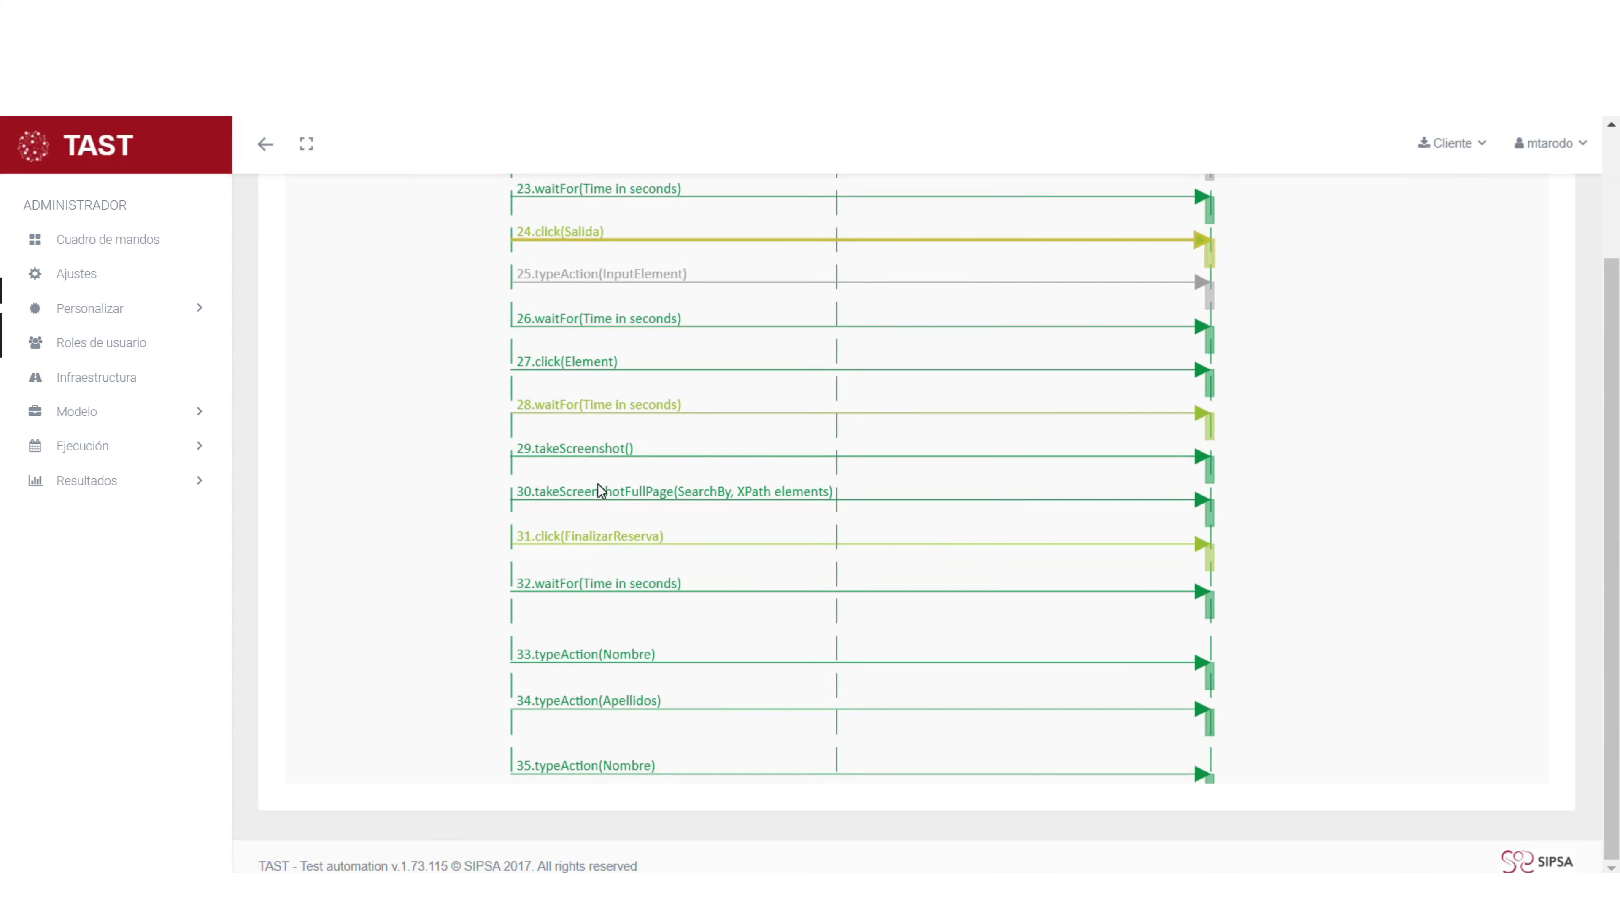
click(571, 454)
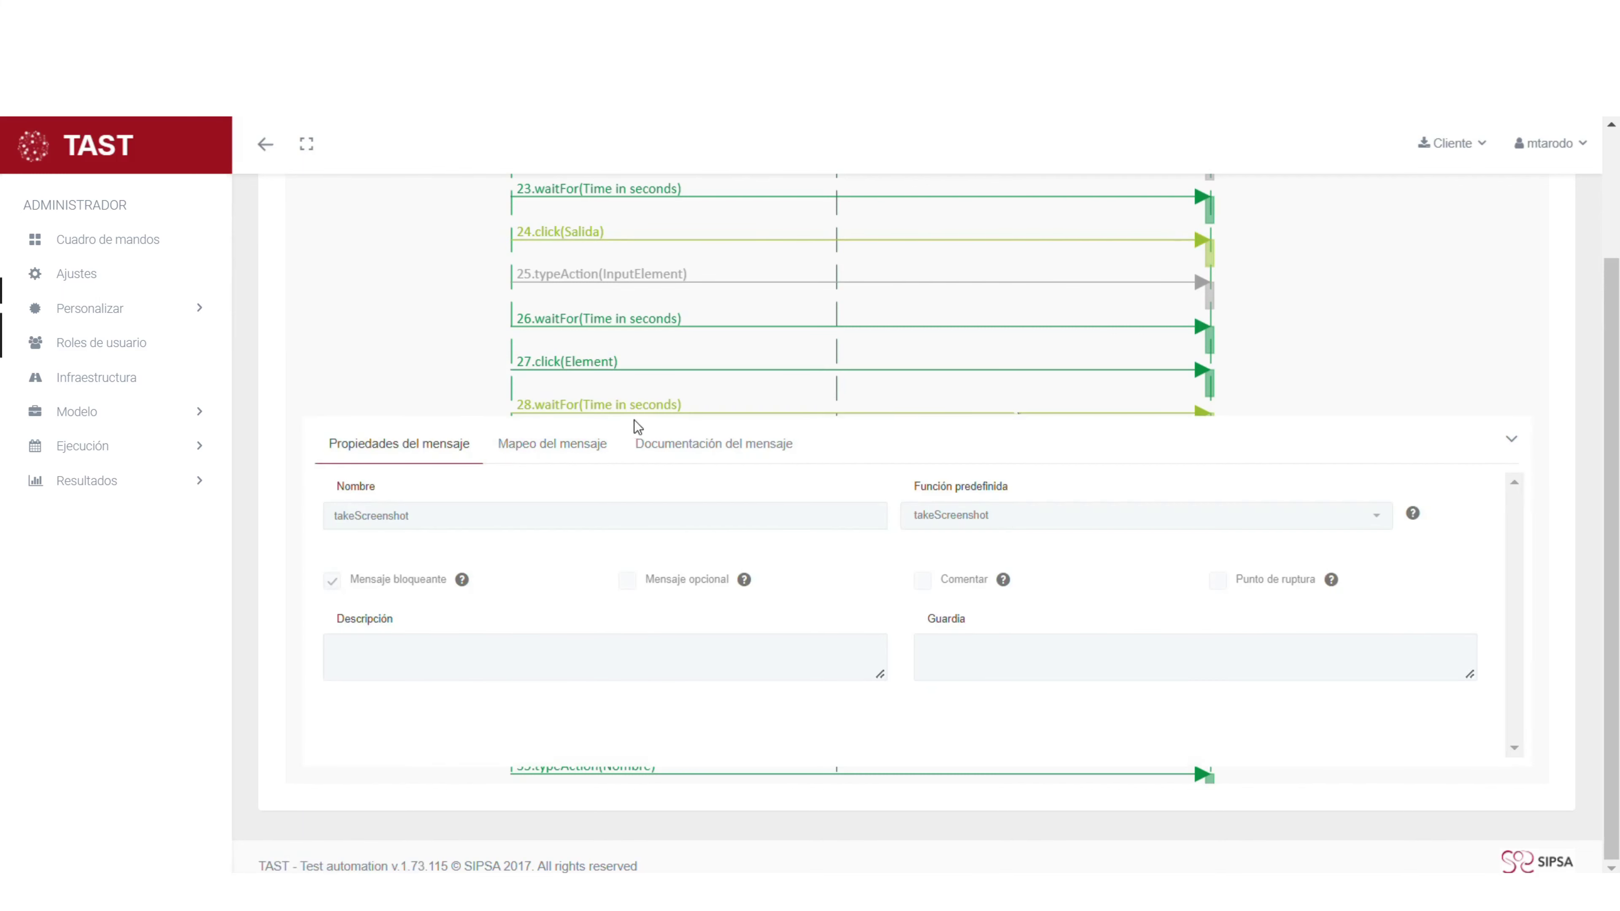
click(541, 445)
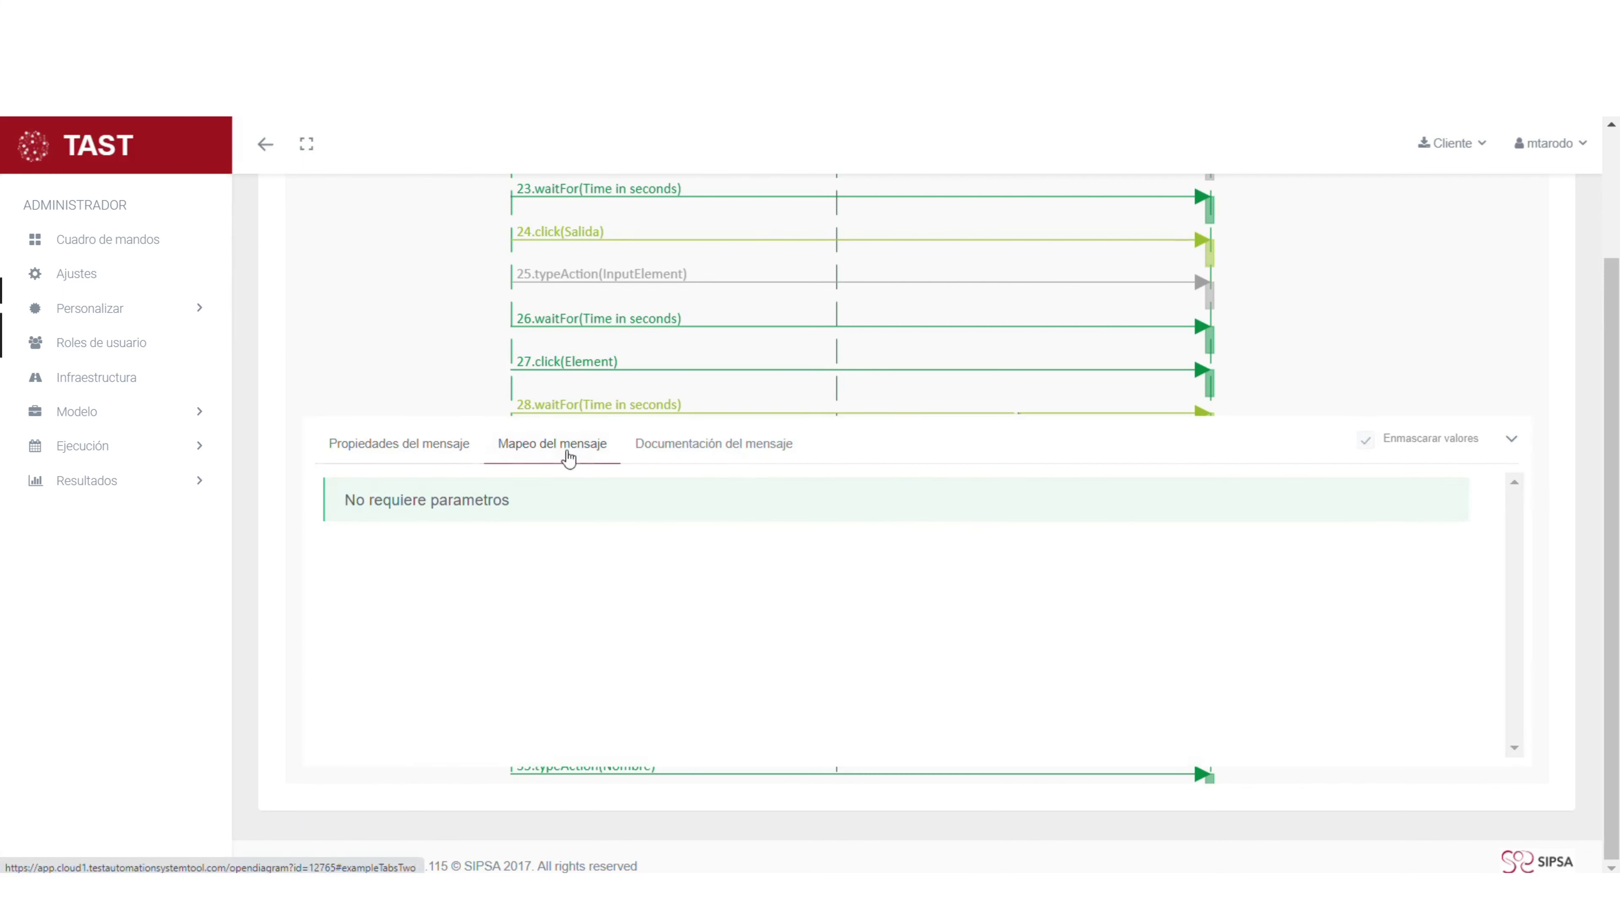
click(1512, 440)
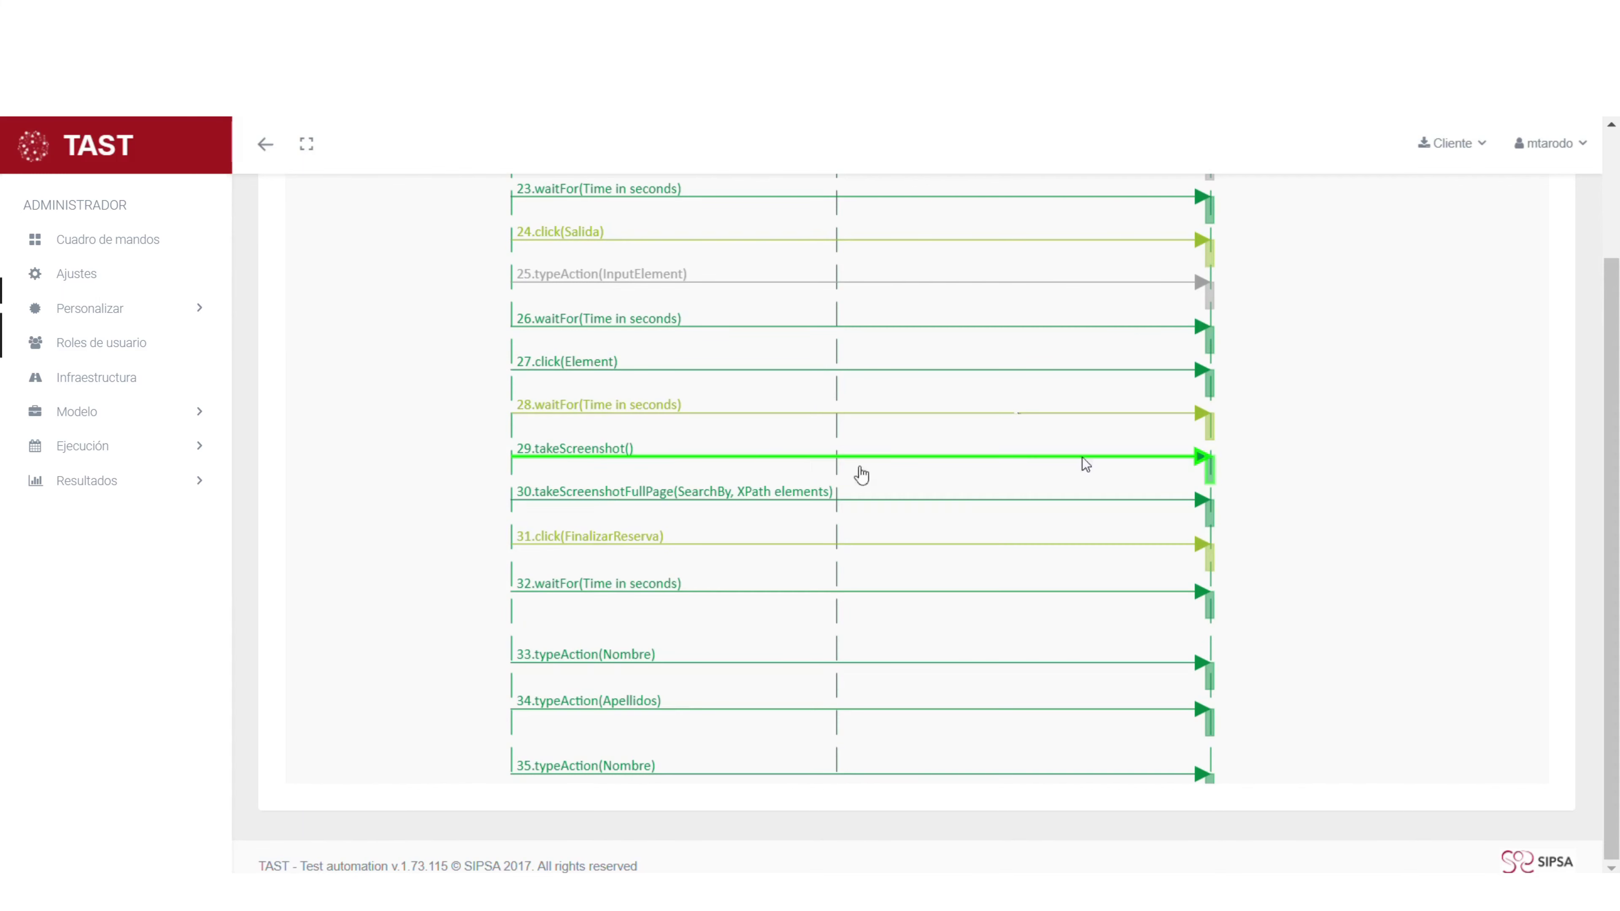
click(595, 503)
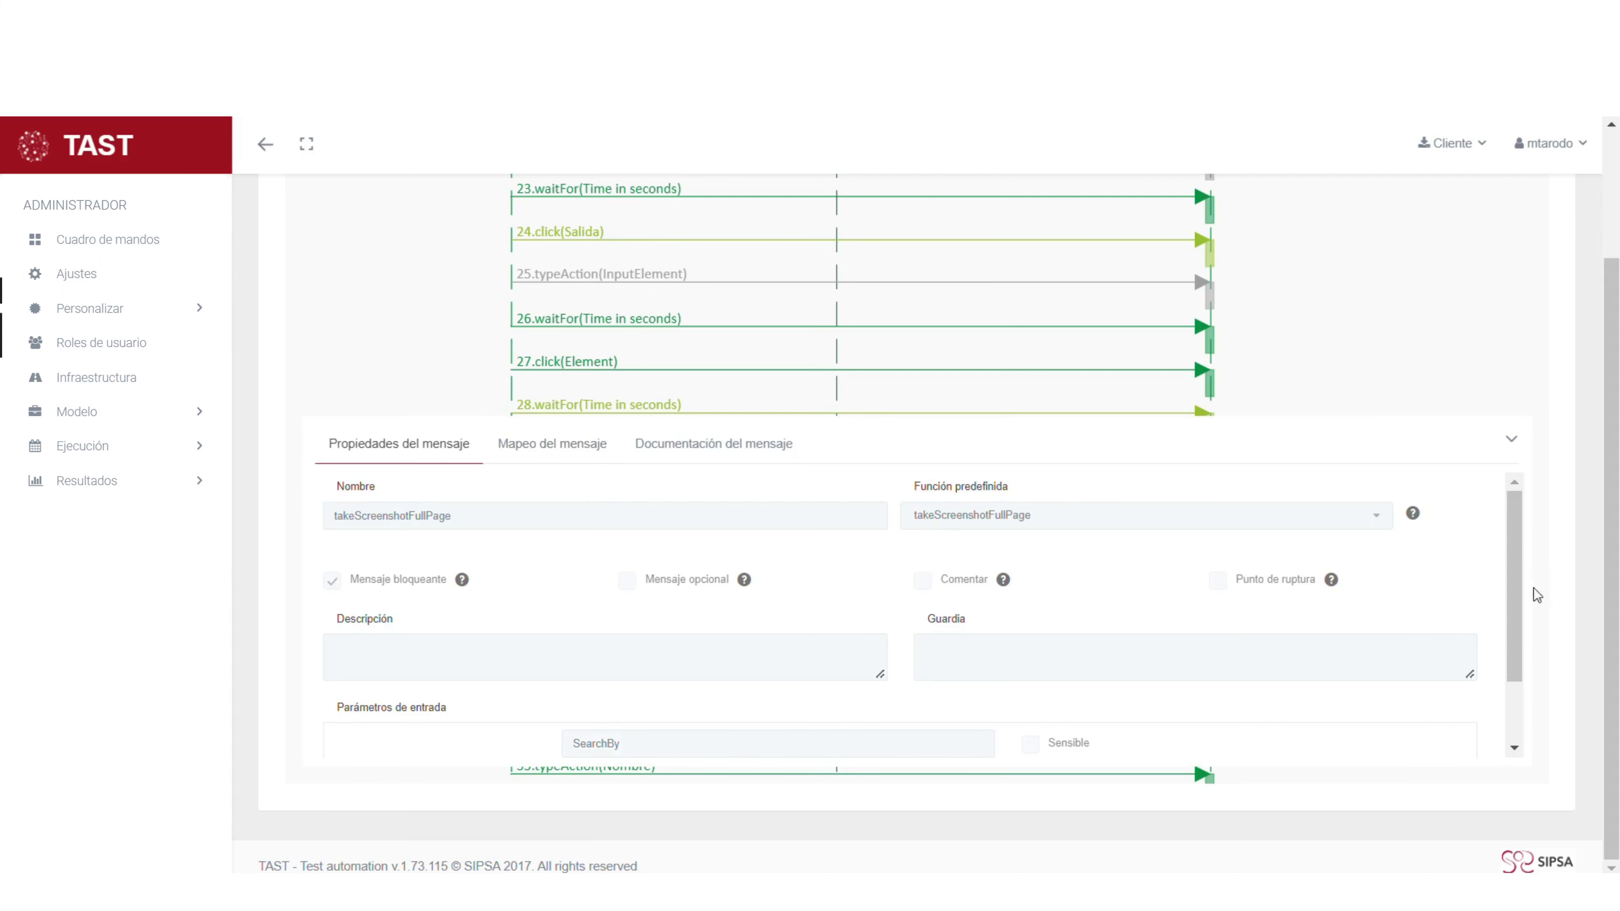
click(1513, 444)
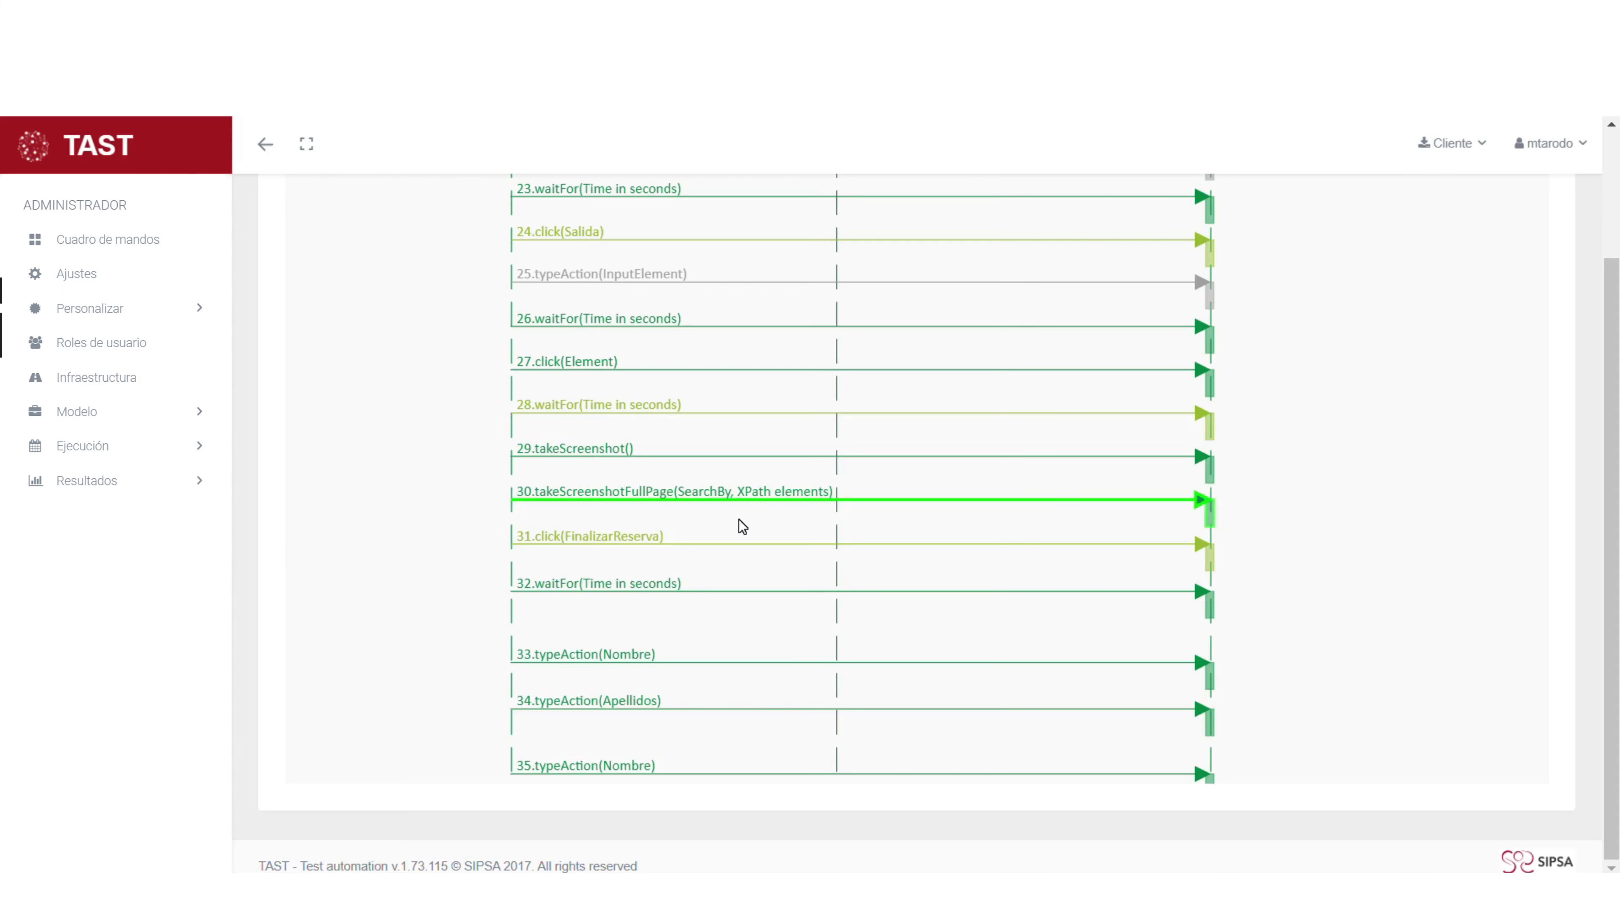
scroll(742, 527, down, 2)
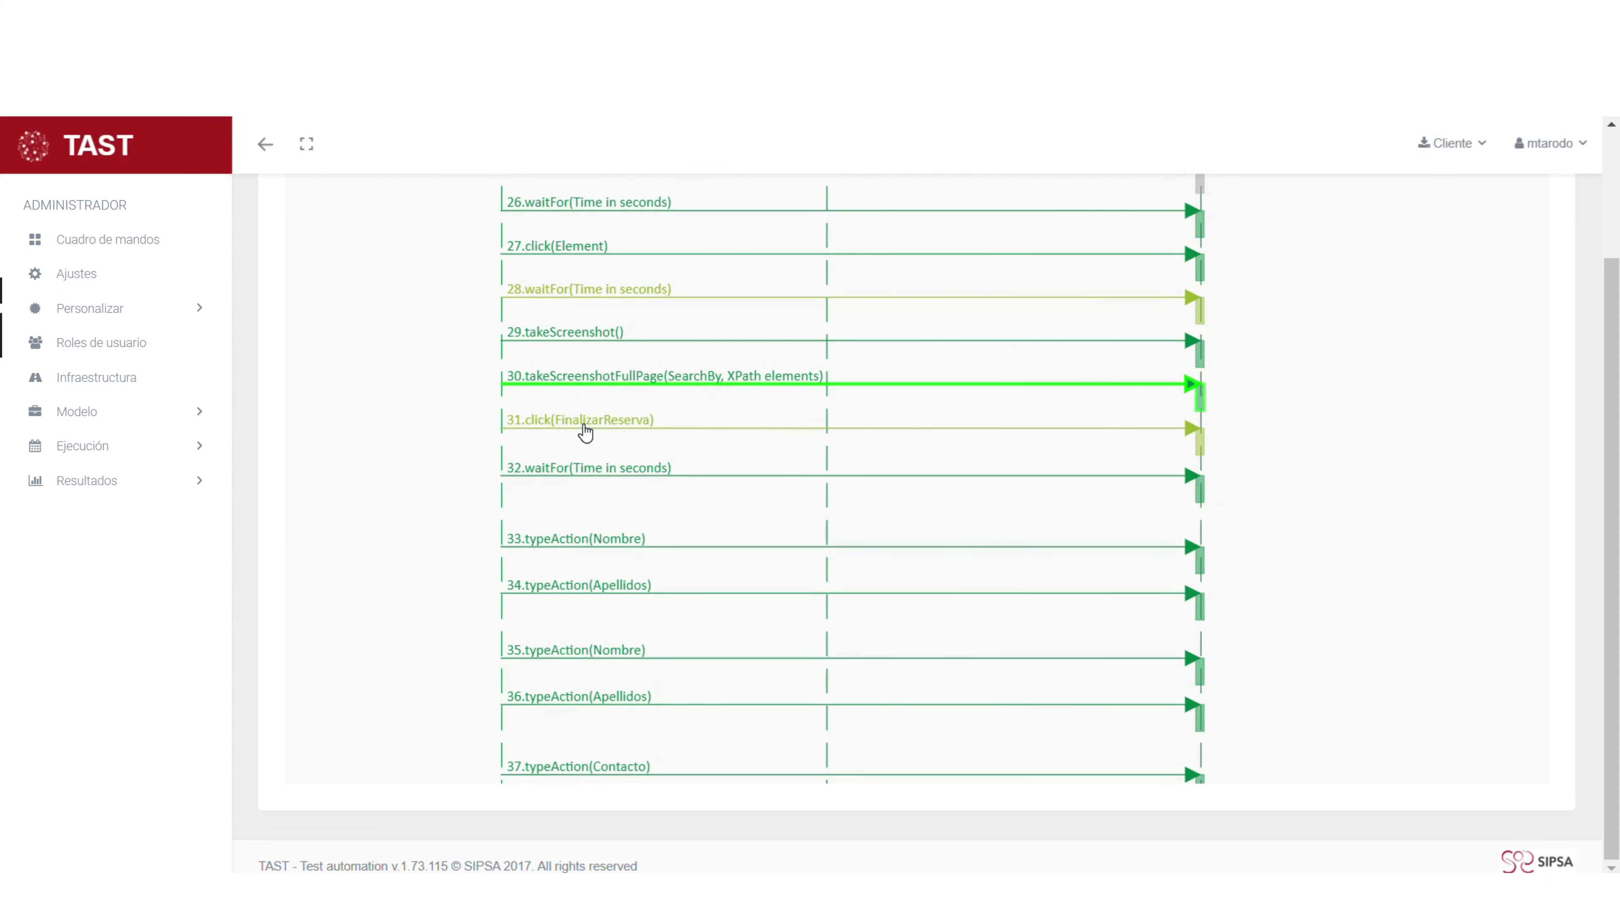
click(585, 432)
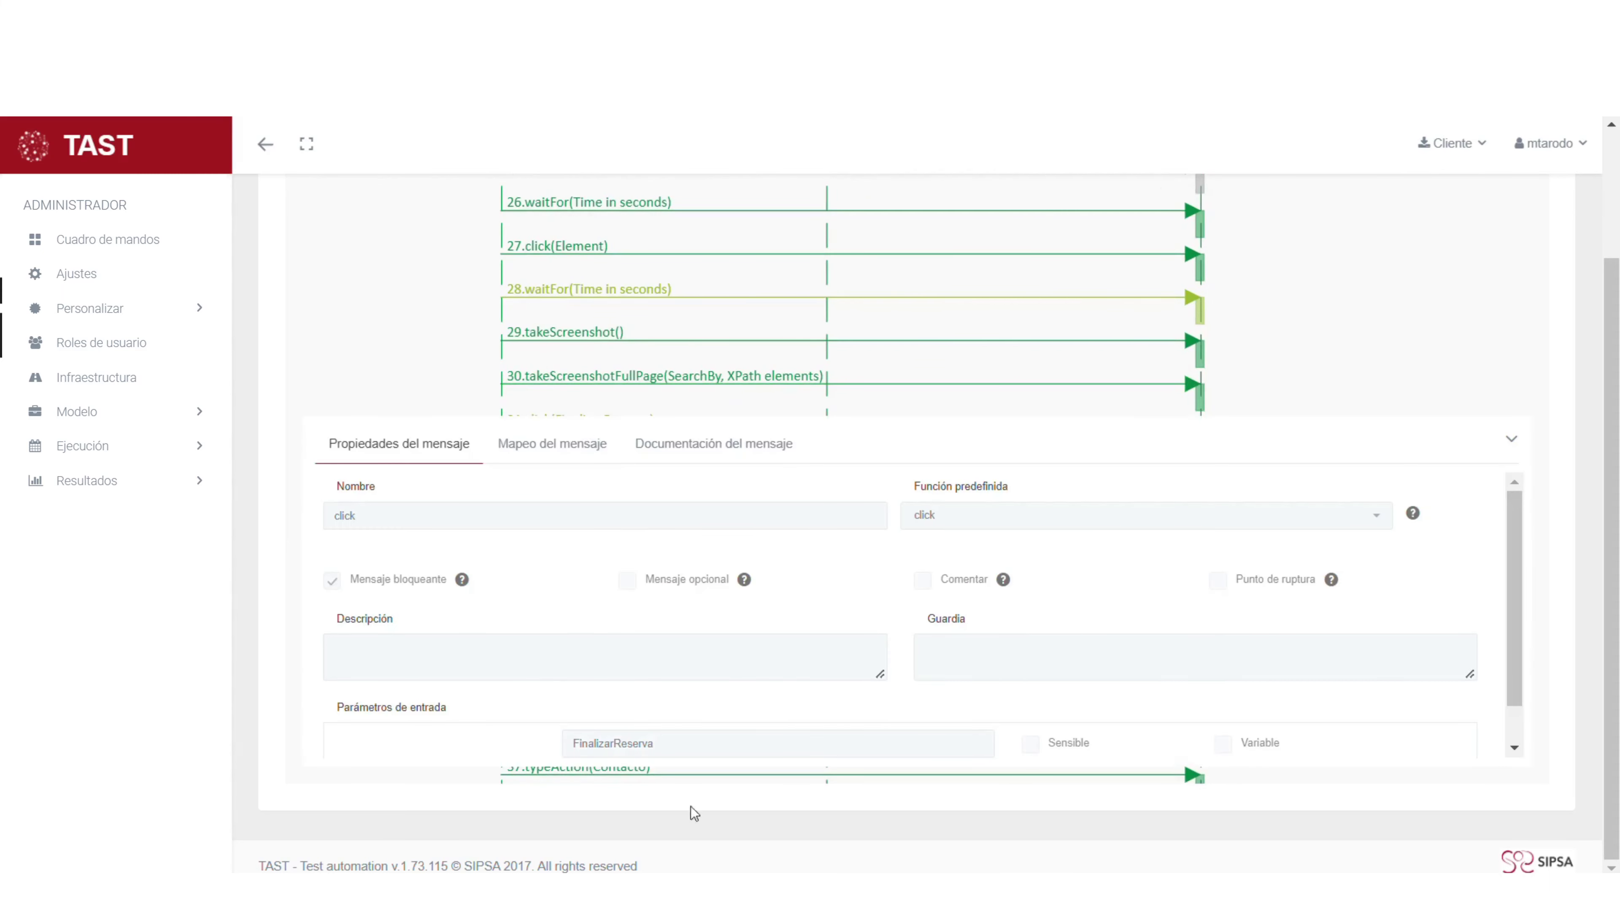
click(552, 448)
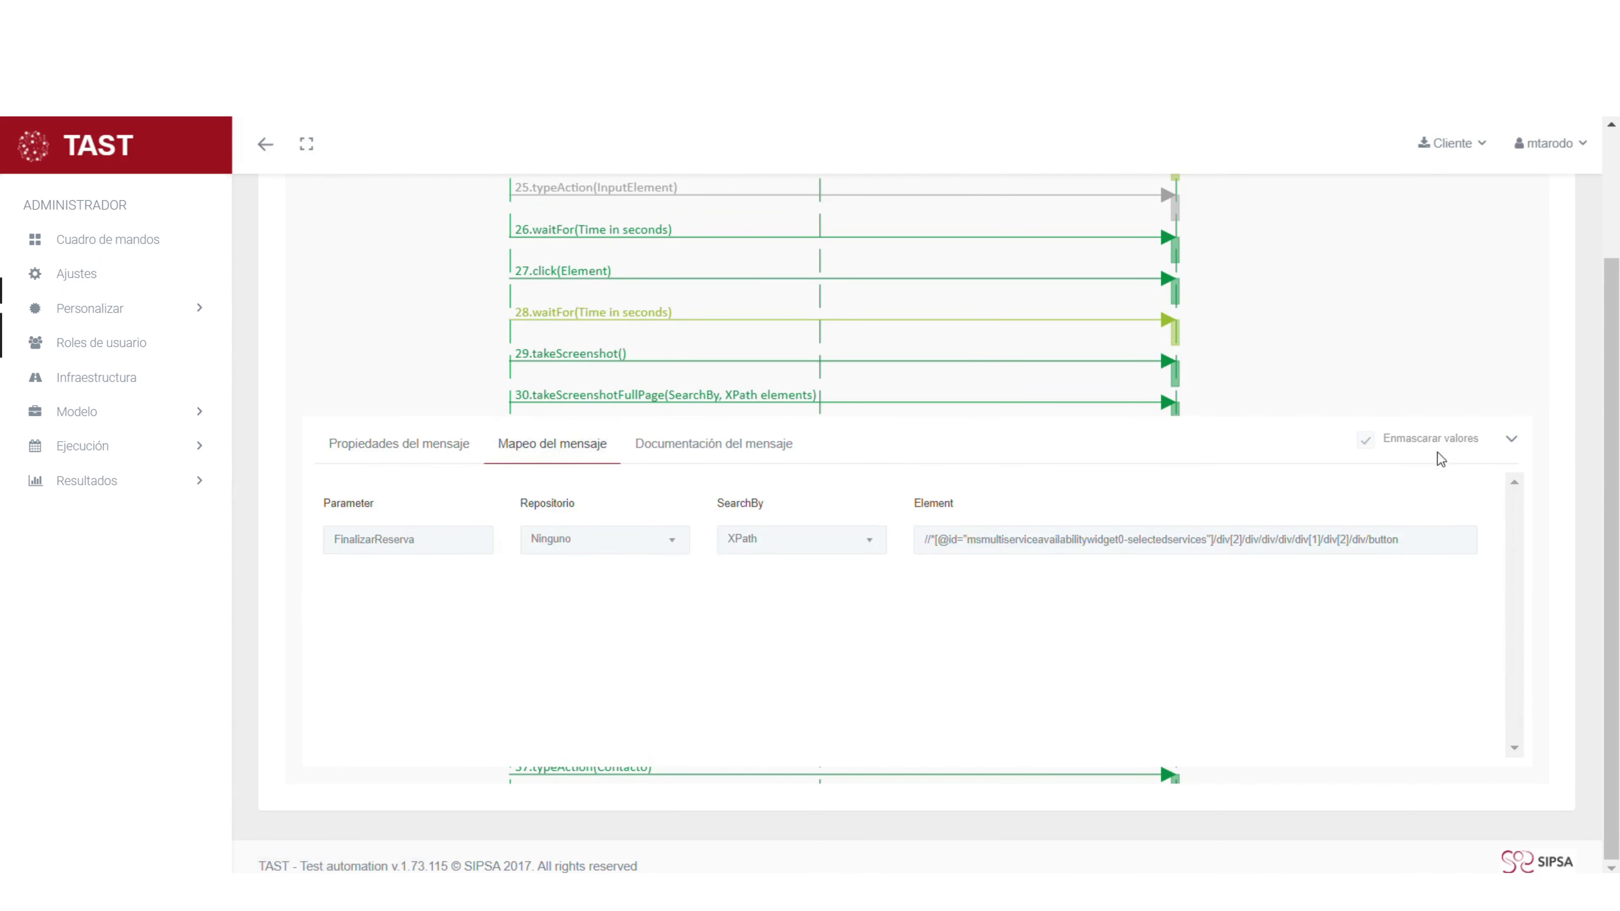
click(1513, 440)
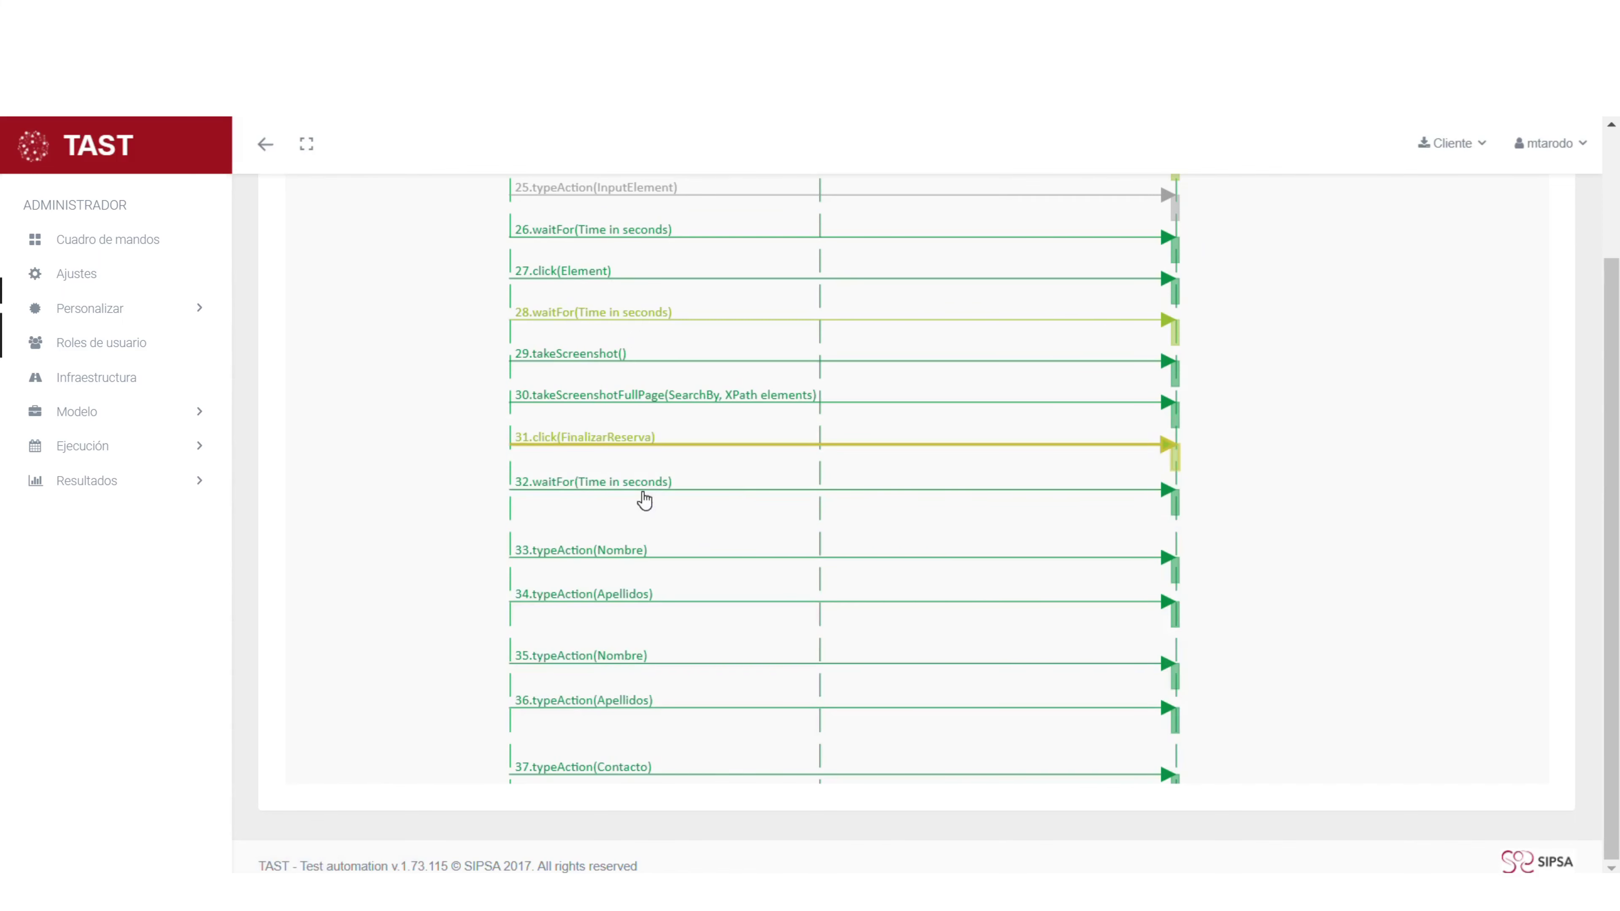
click(644, 500)
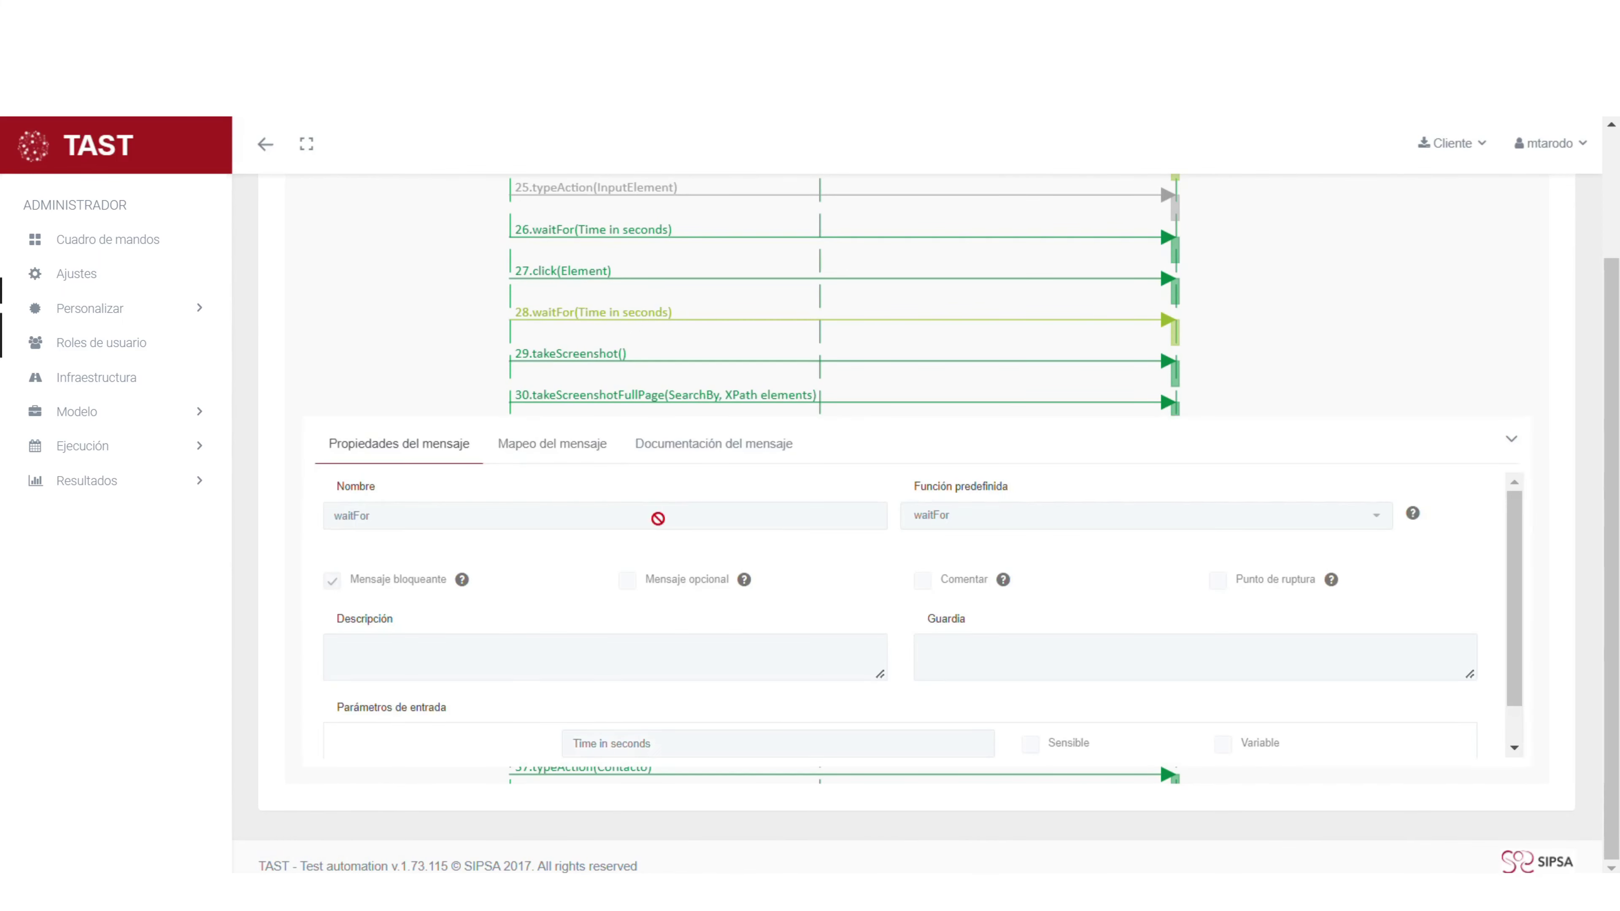
click(537, 446)
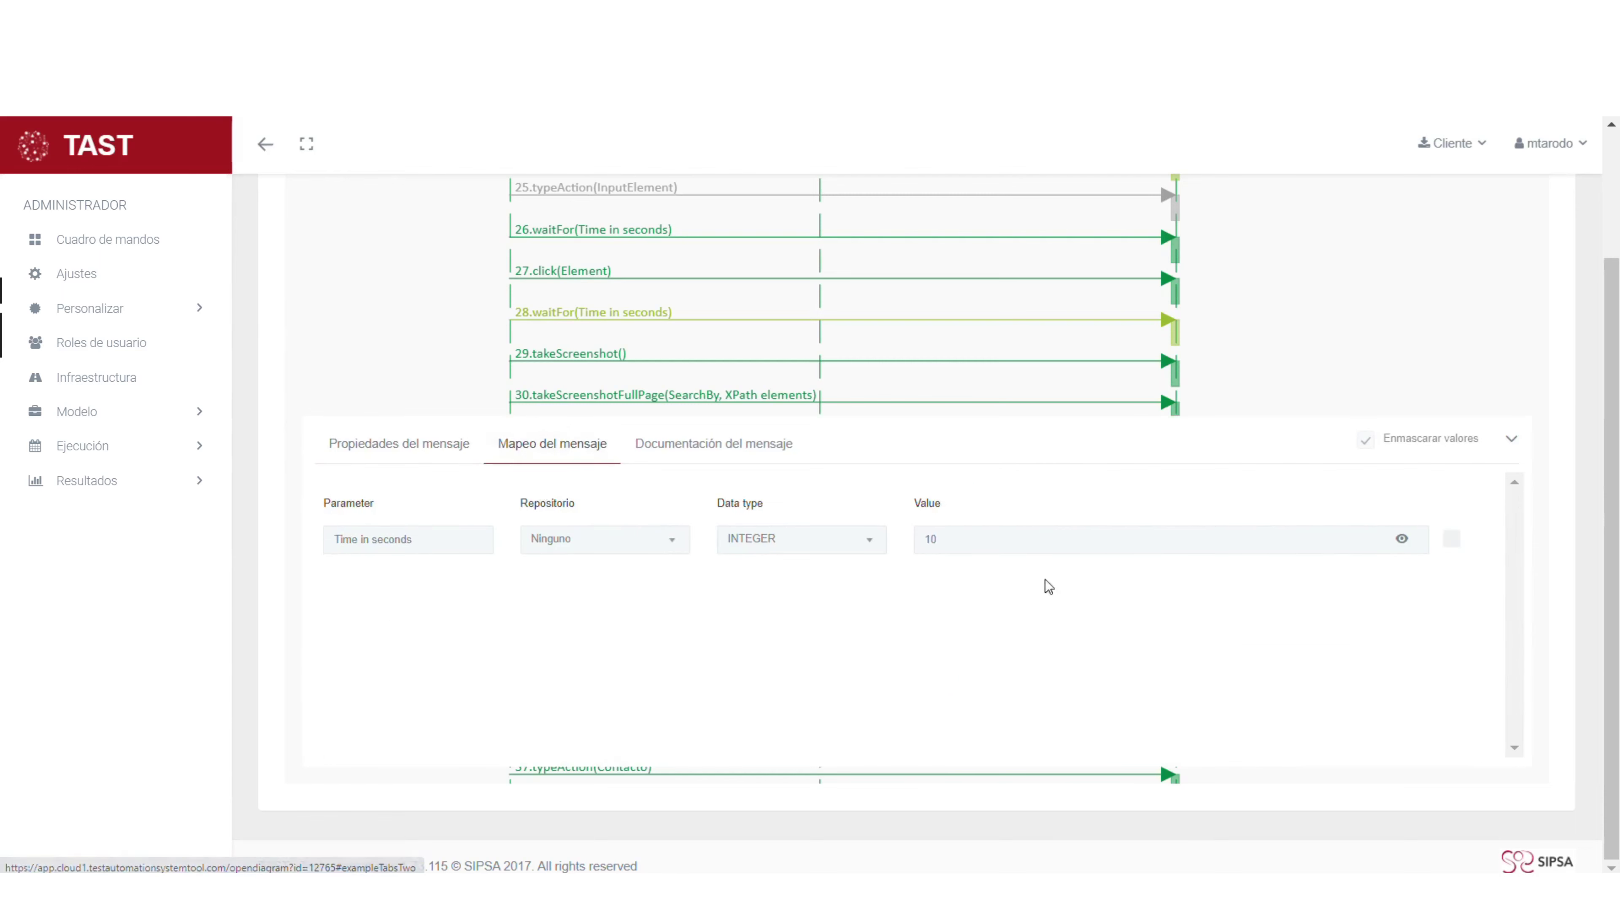
click(1510, 442)
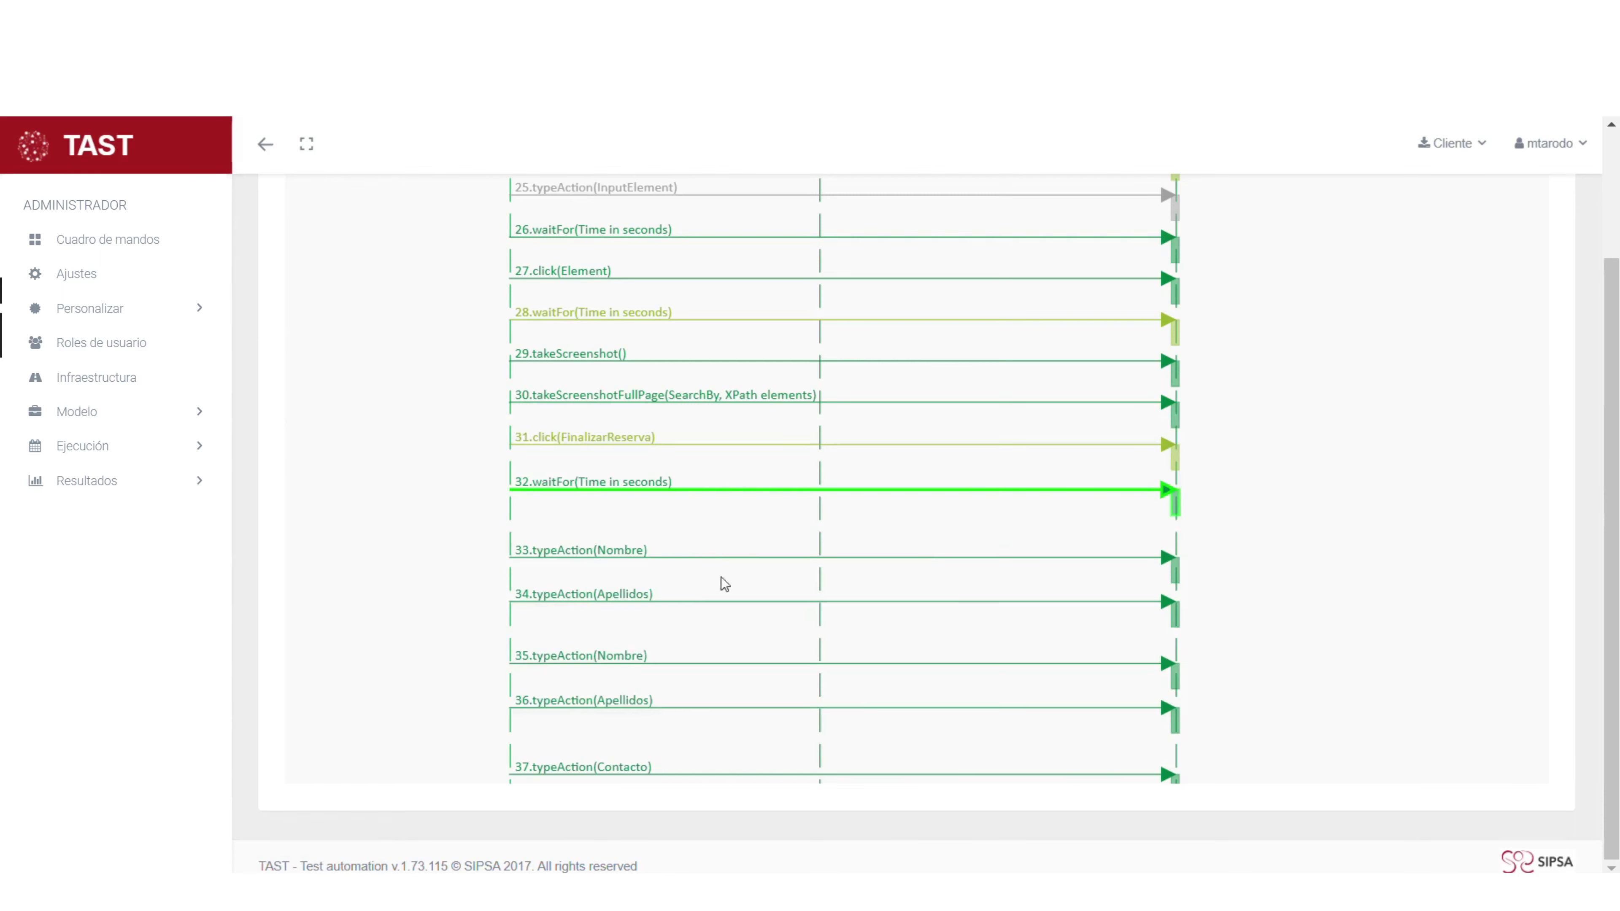
scroll(698, 567, down, 3)
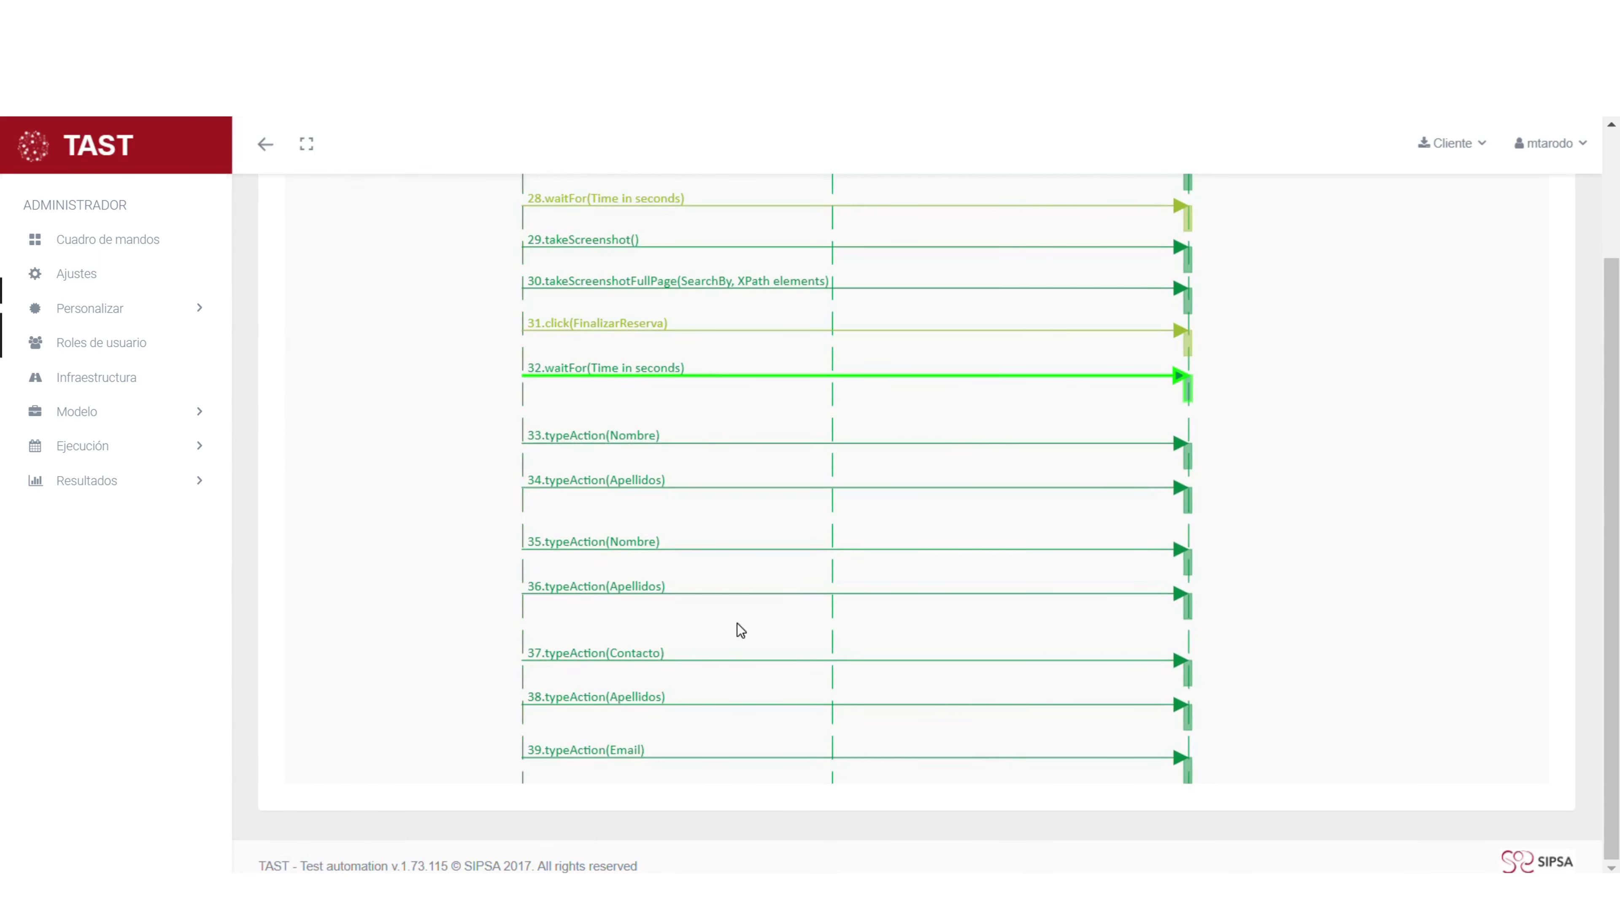
scroll(740, 630, down, 2)
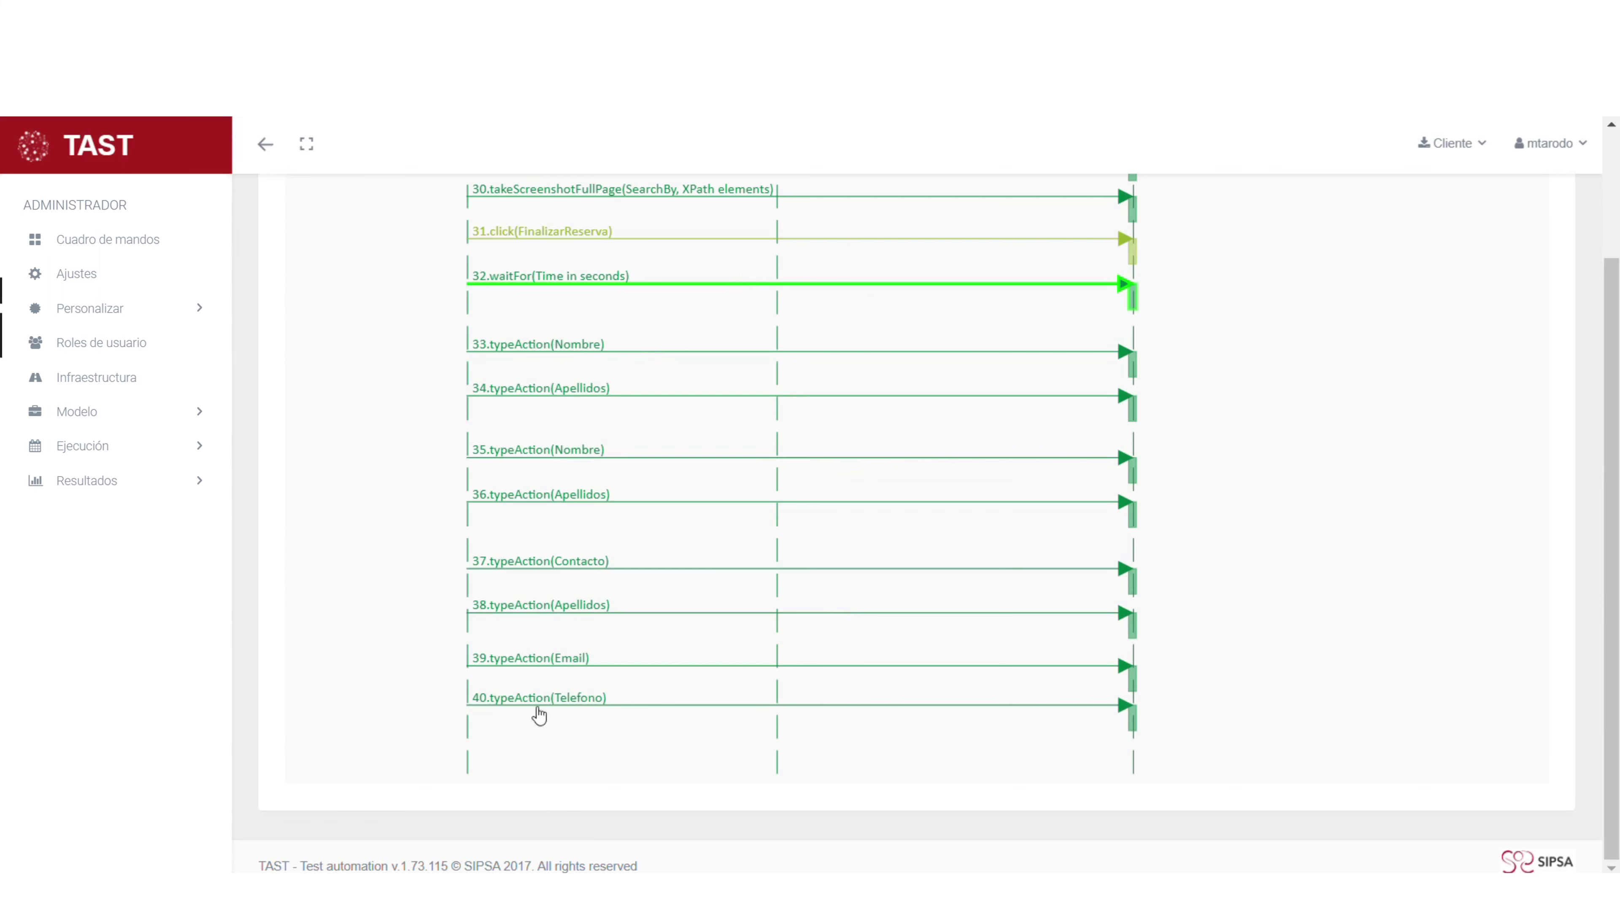
click(526, 664)
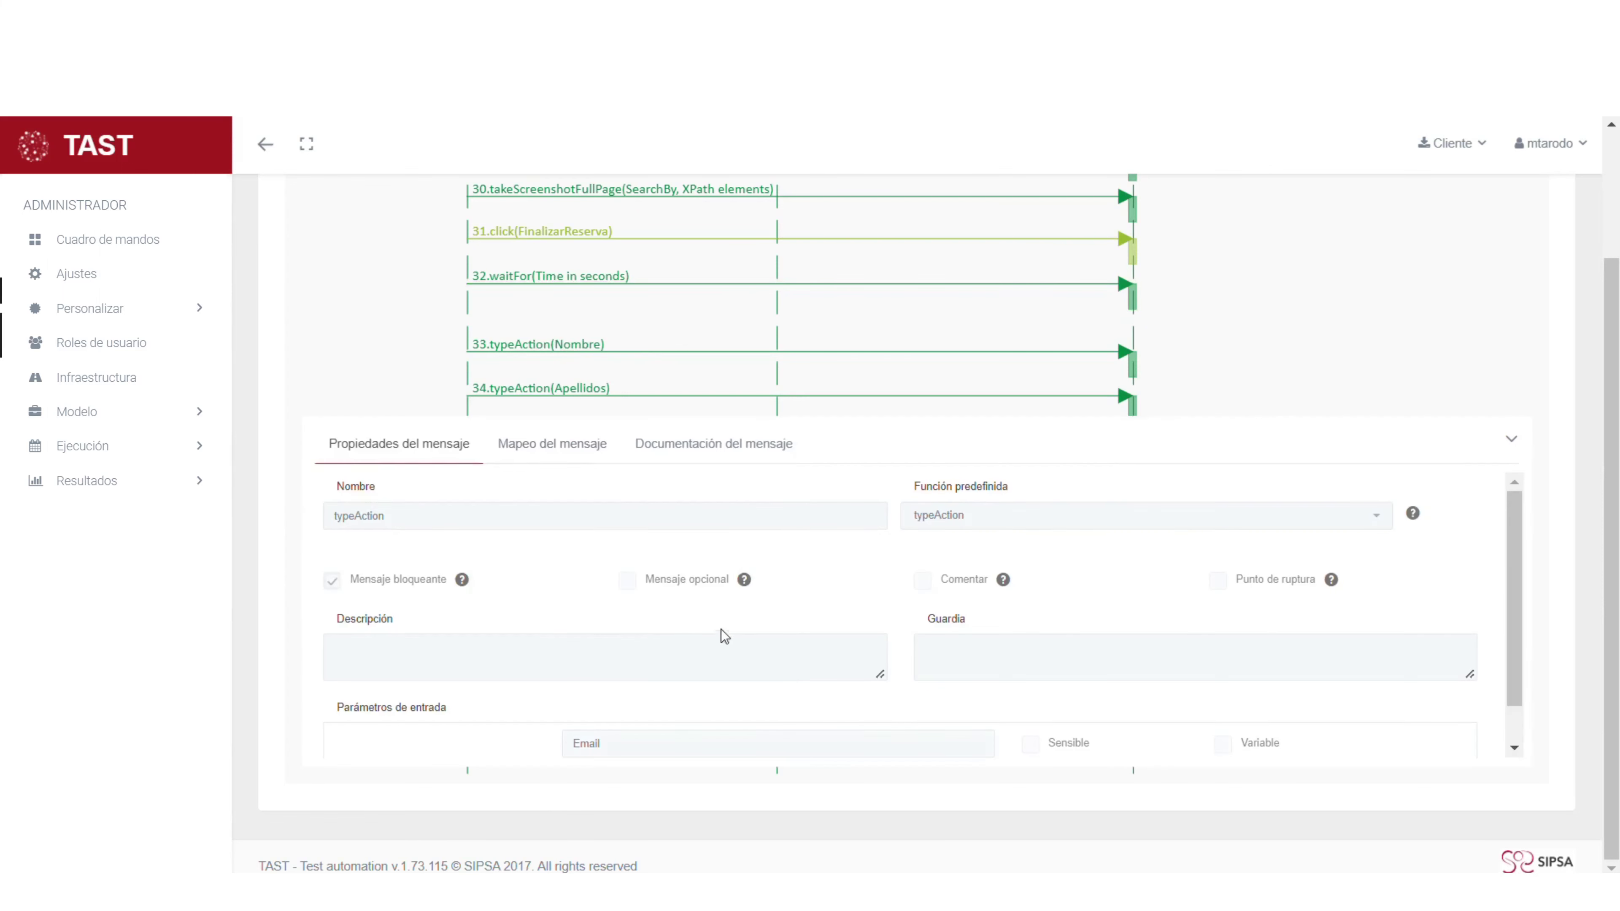
scroll(769, 554, down, 1)
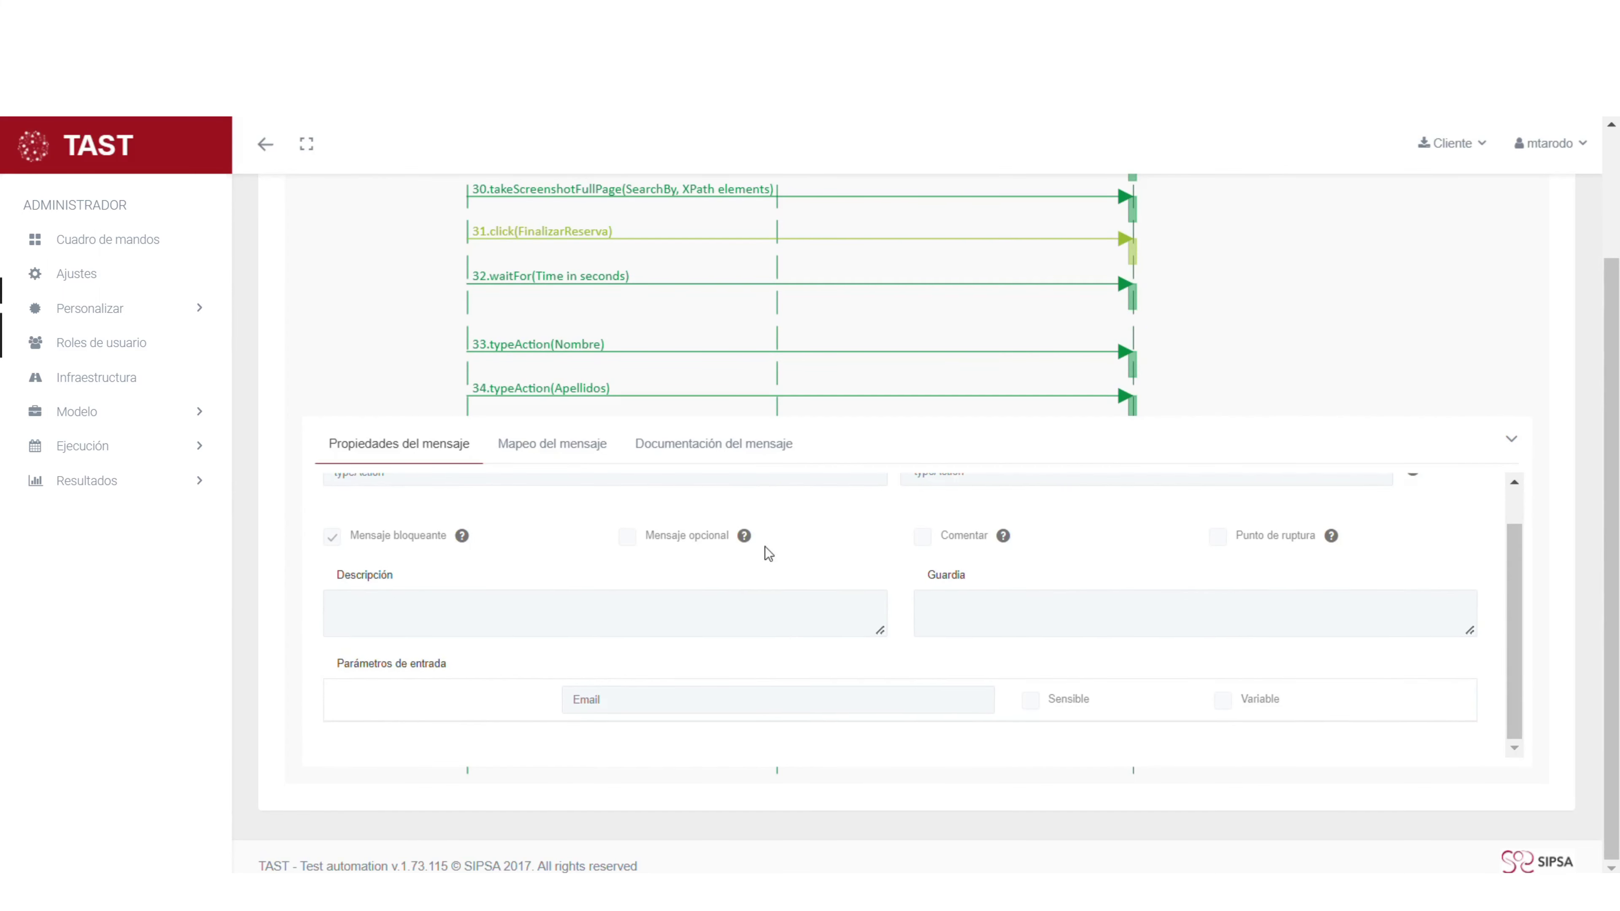
click(569, 451)
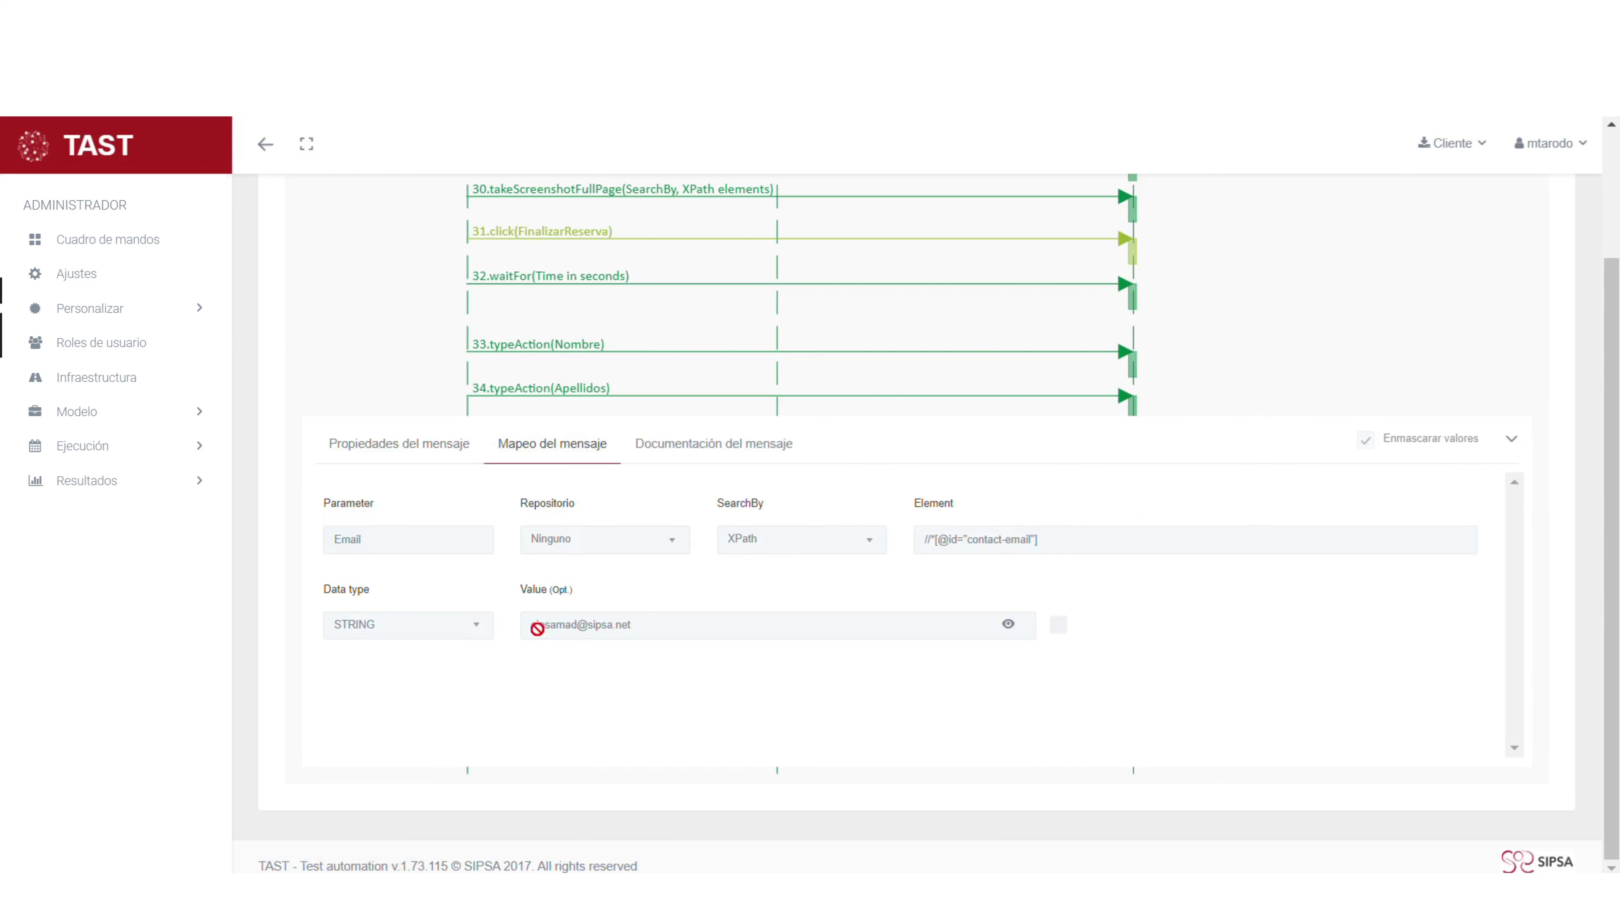
click(1513, 442)
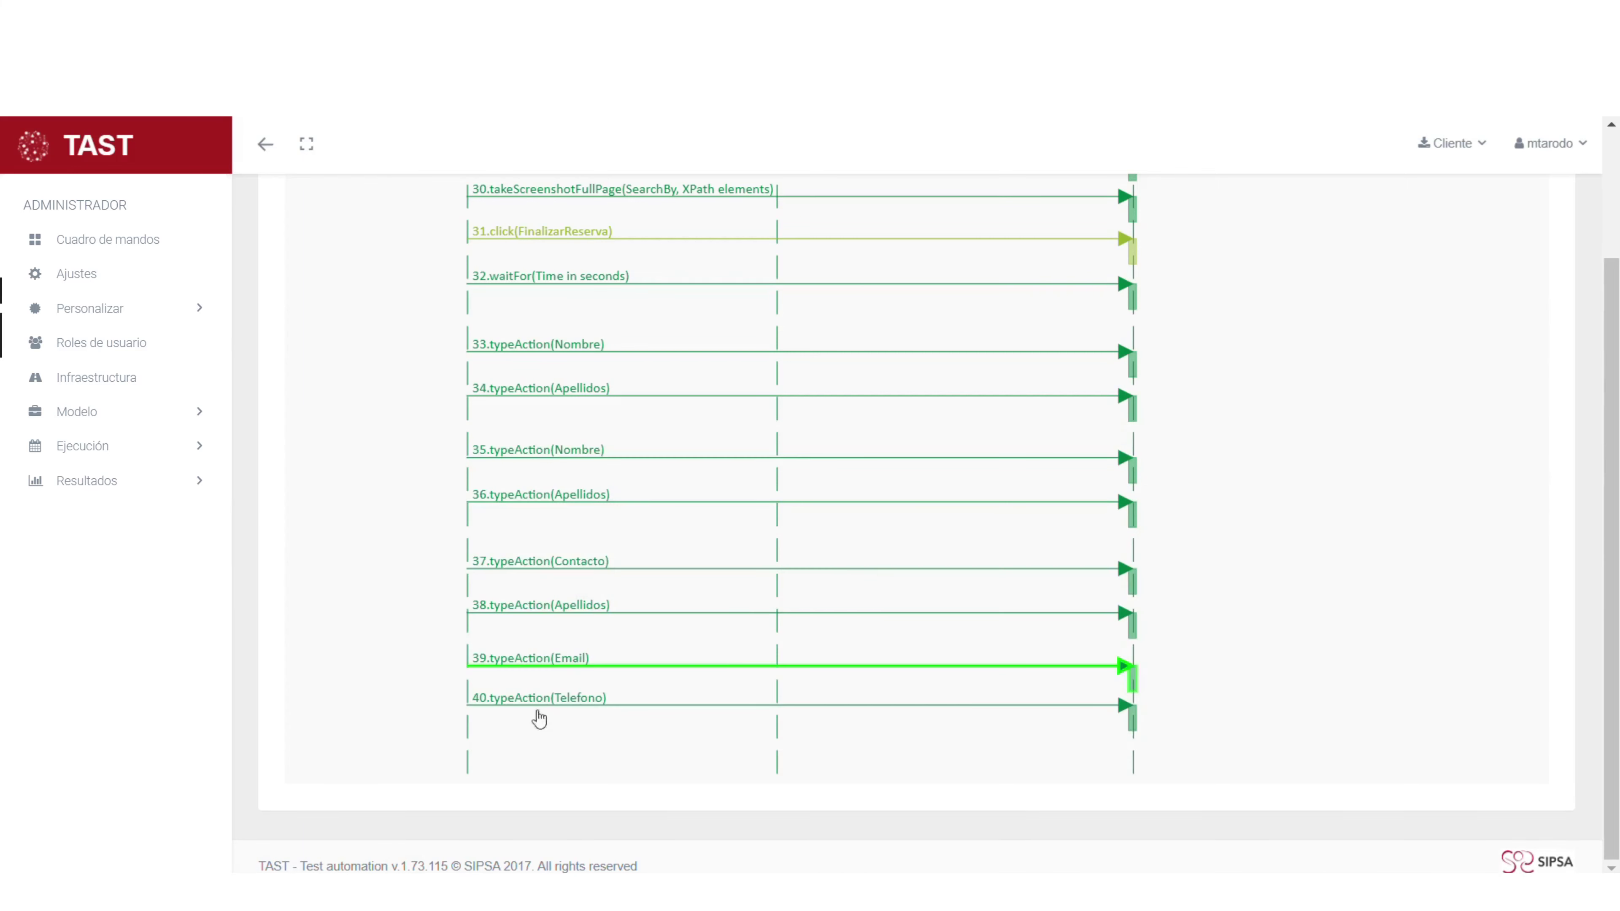
click(551, 709)
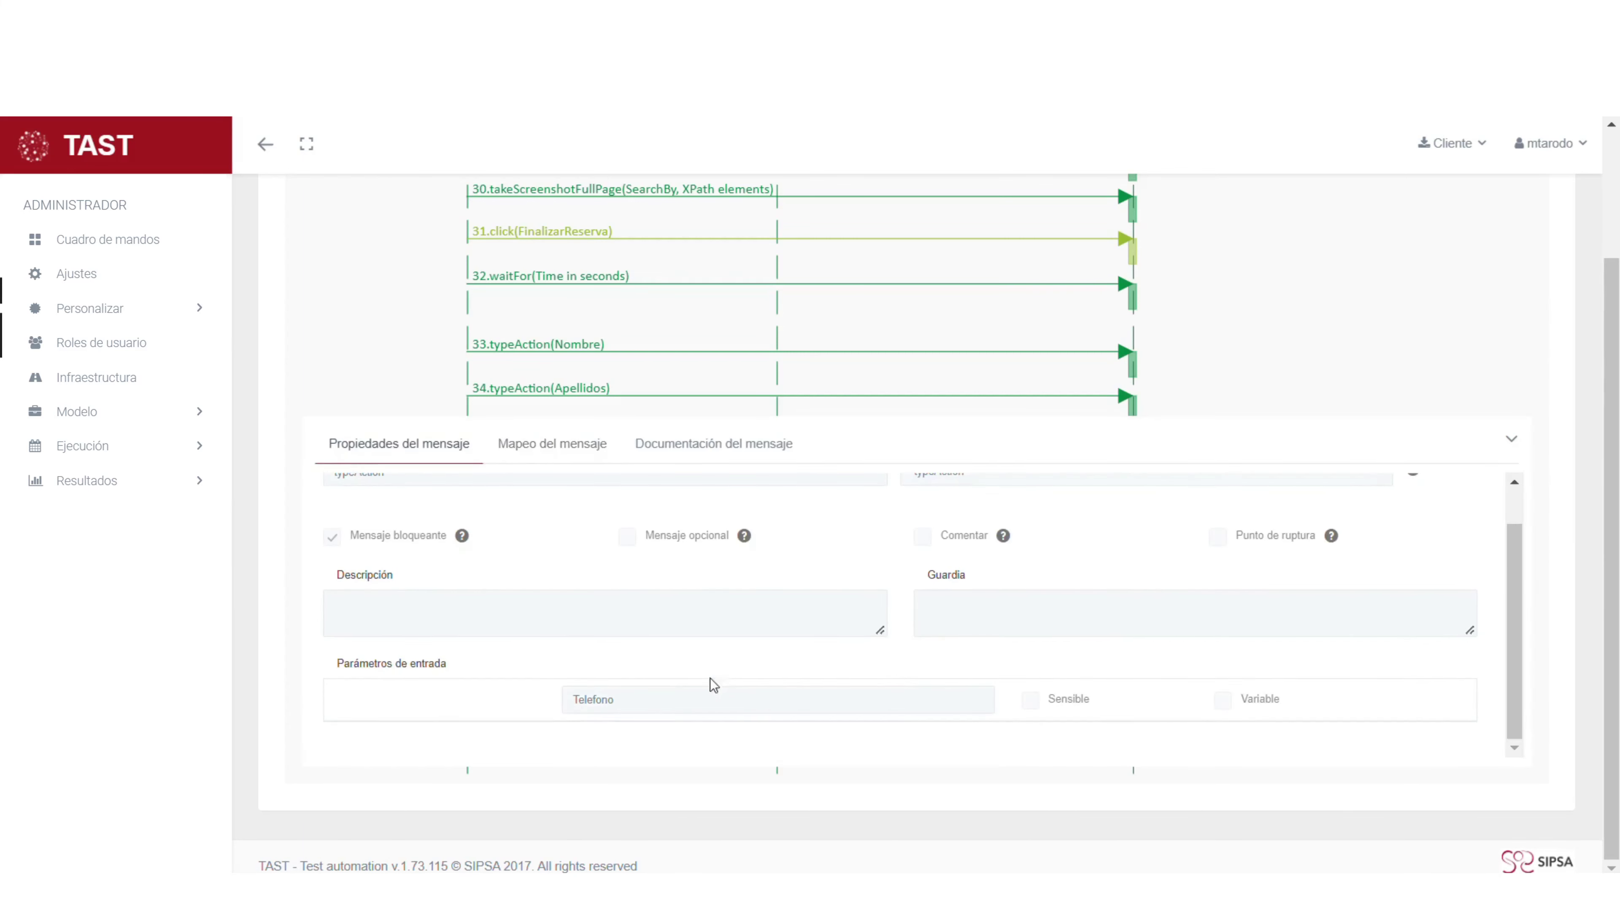
scroll(597, 626, up, 2)
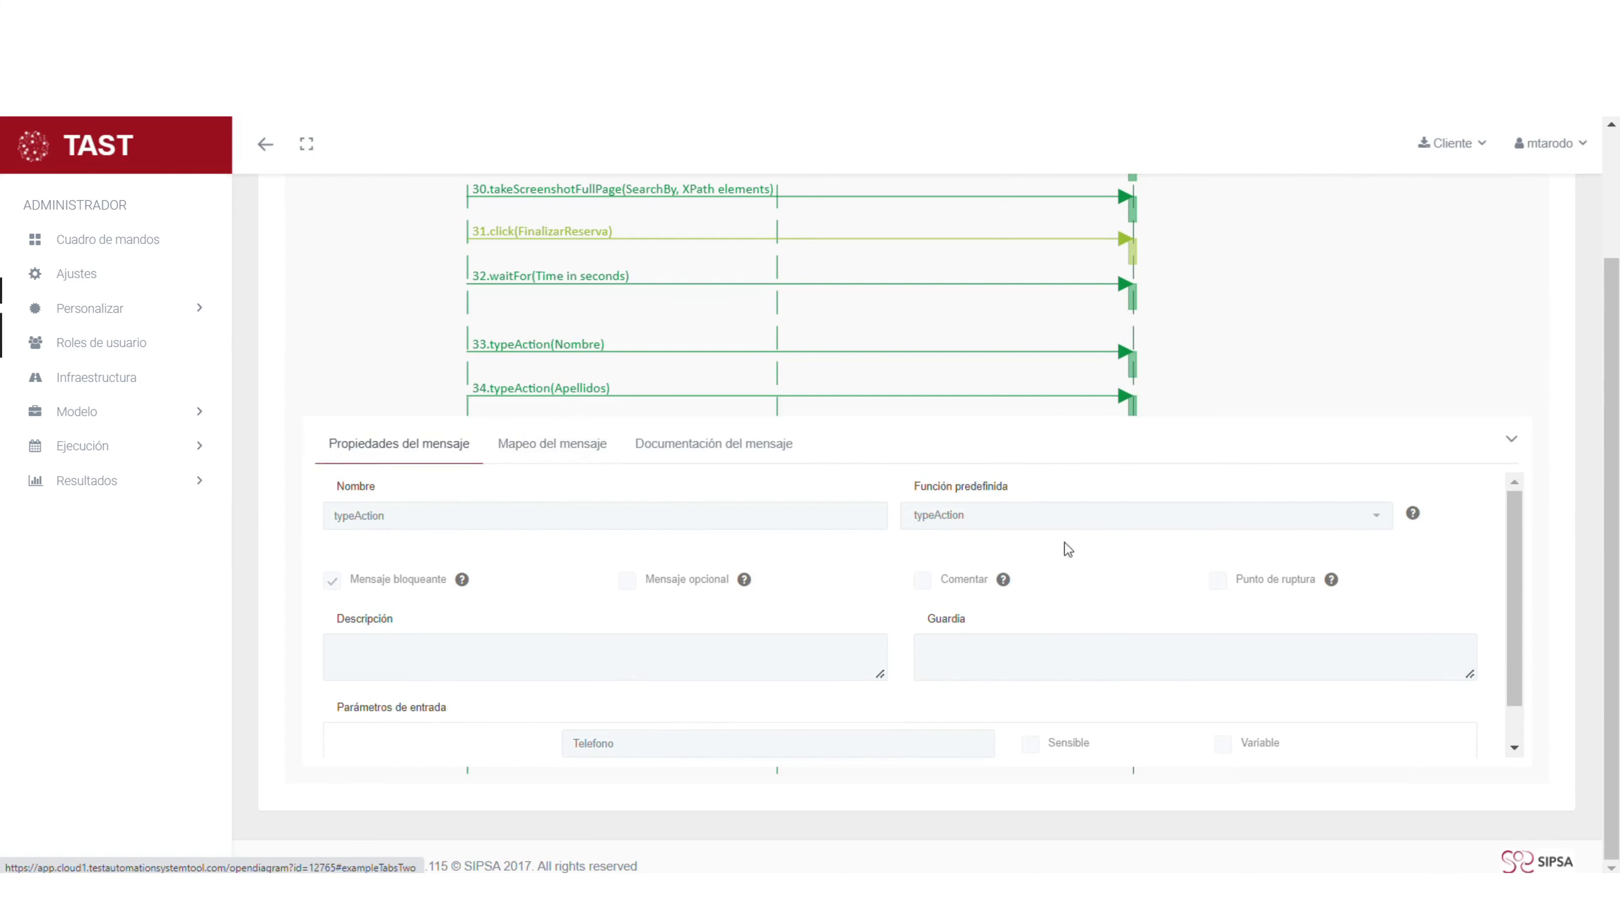
click(547, 451)
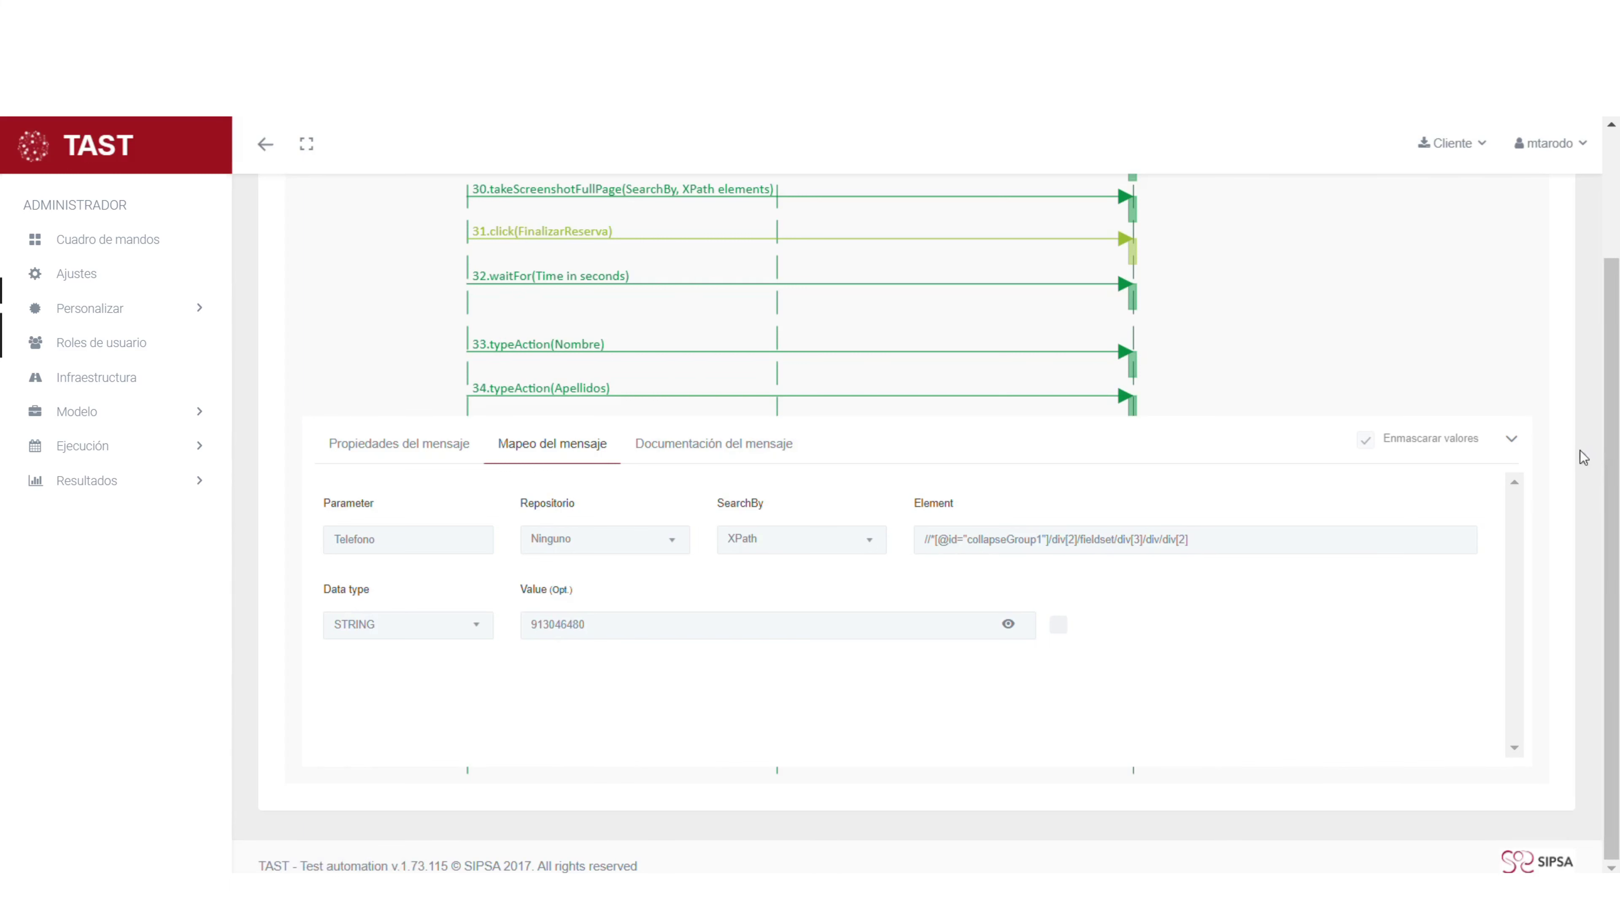
click(1511, 440)
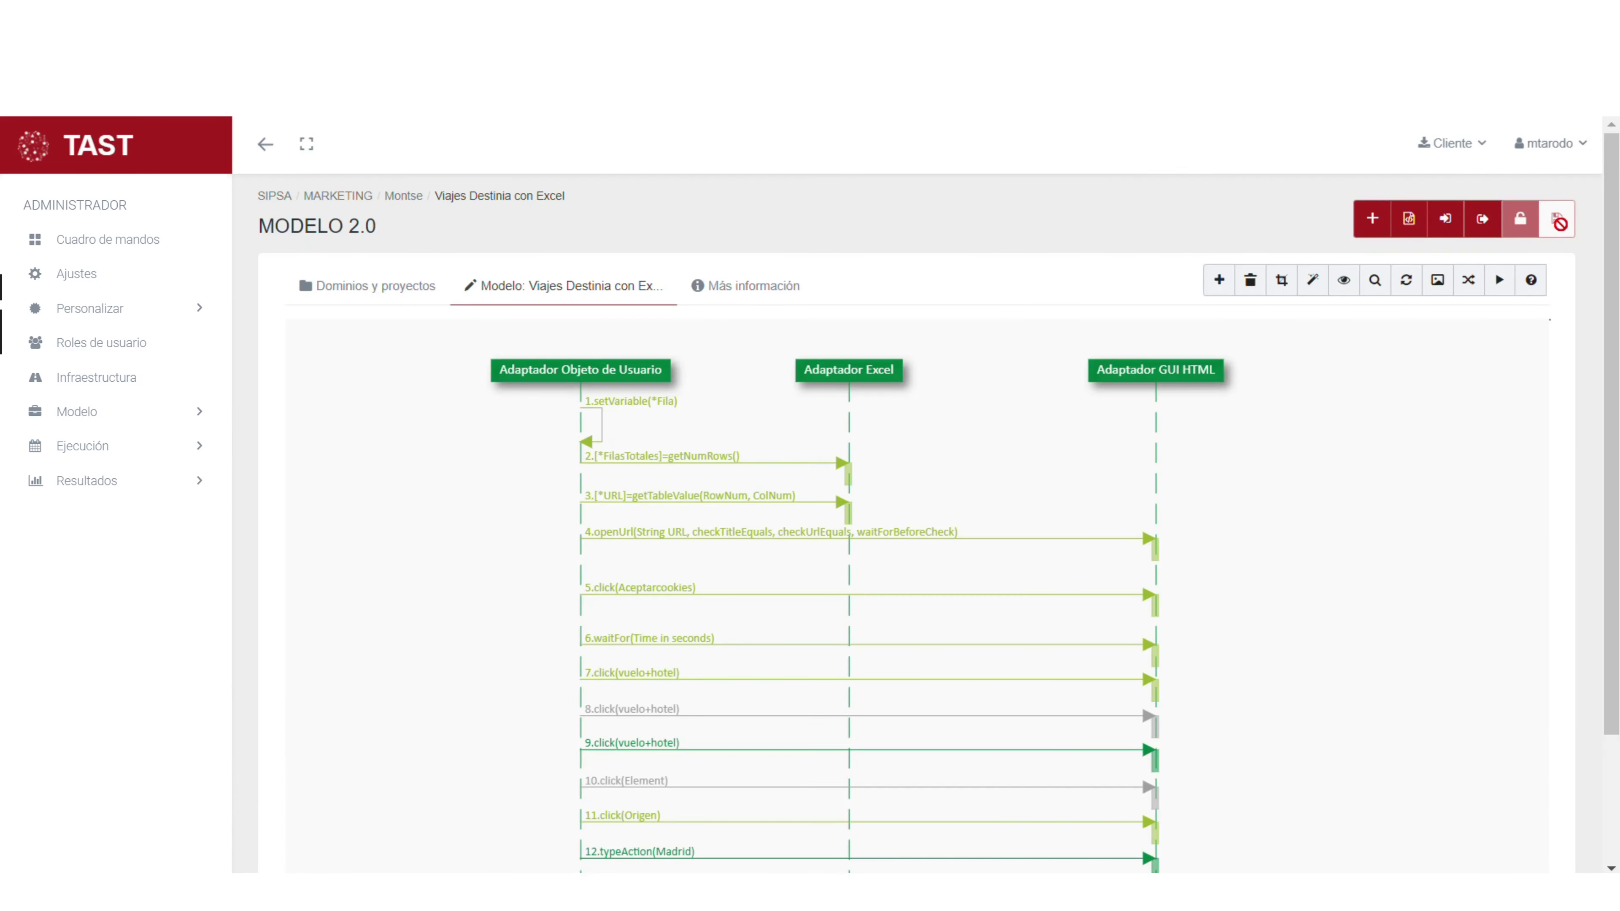
- Launch the Viajes Destinia con Excel model for execution from the model toolbar
click(1501, 283)
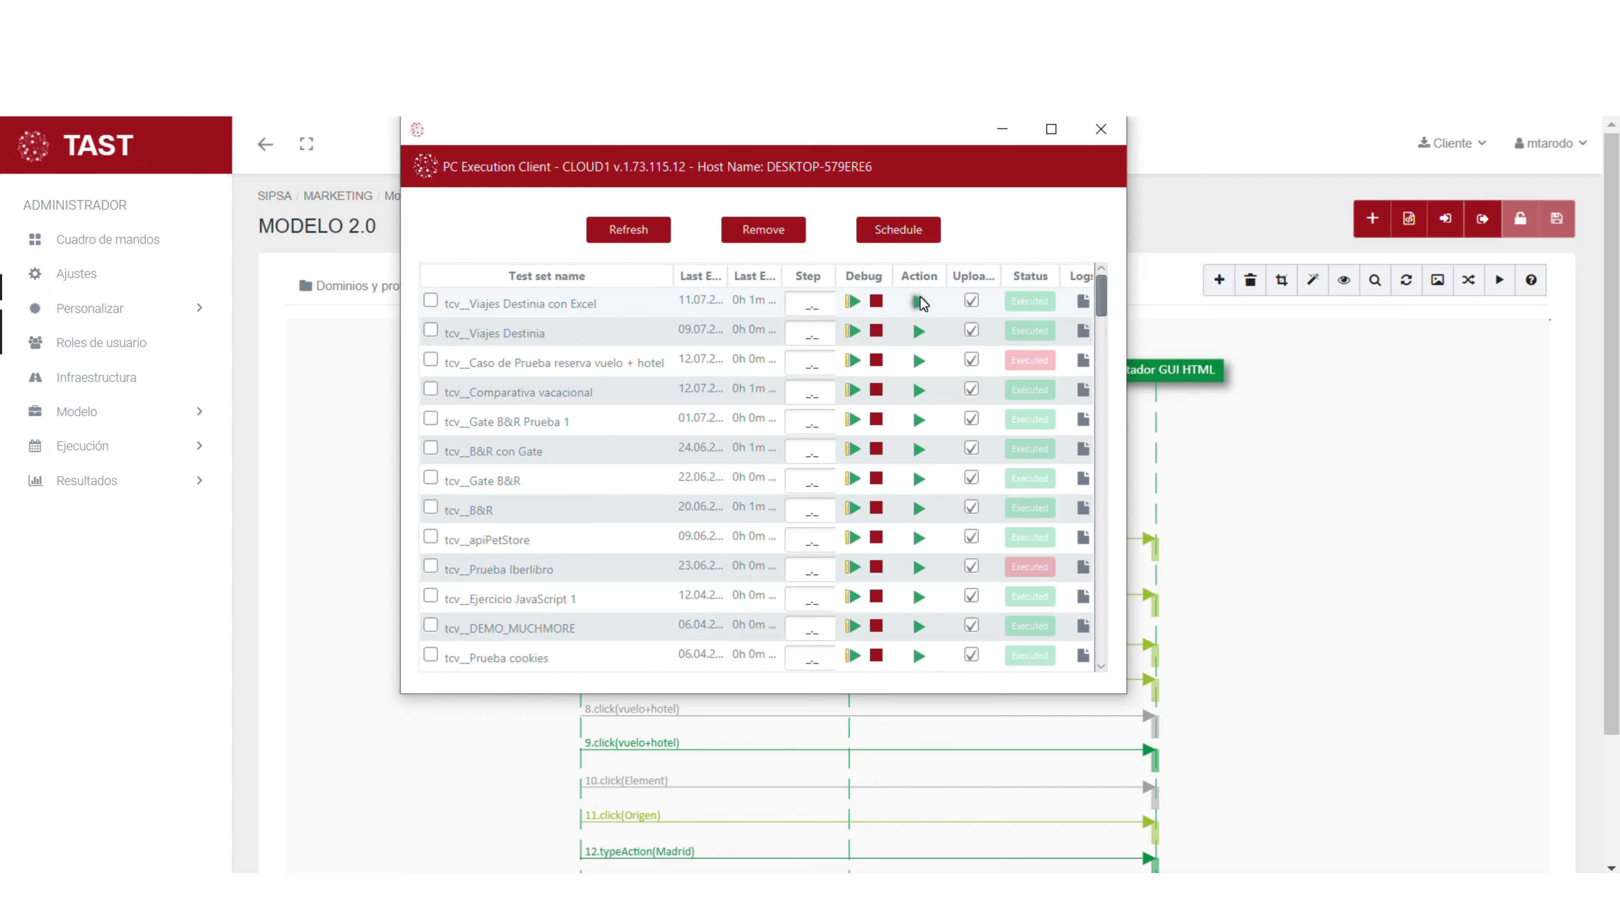
- Run the tcv_Viajes Destinia con Excel test set in the PC Execution Client
click(920, 301)
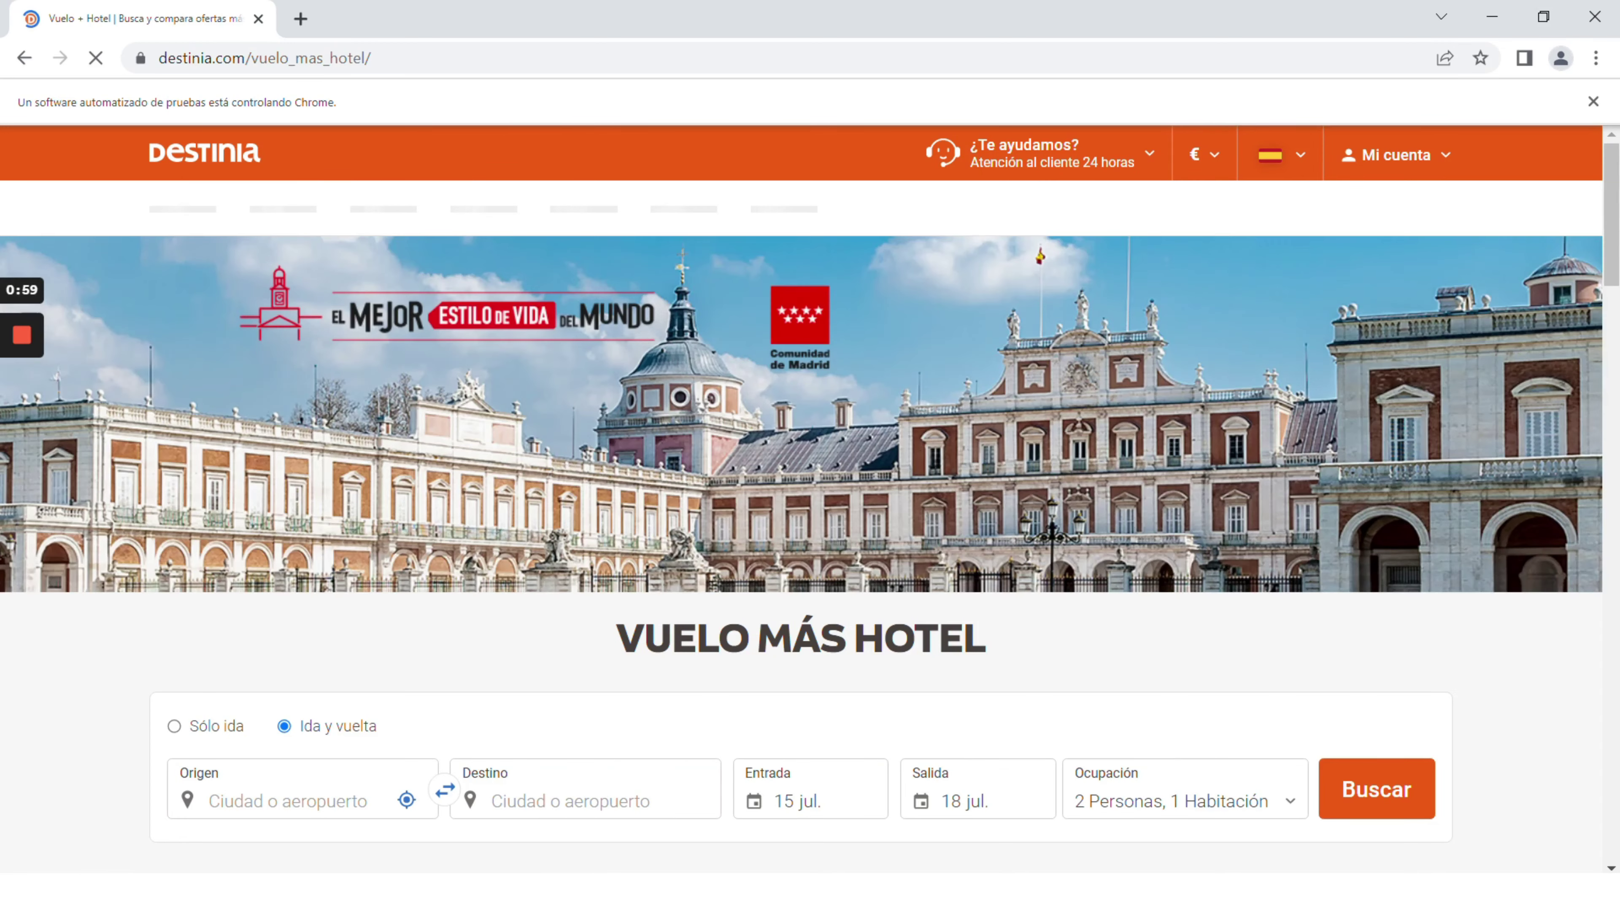
- Set Madrid, España as origin and Roma, Italia as destination
mouse_move(144, 894)
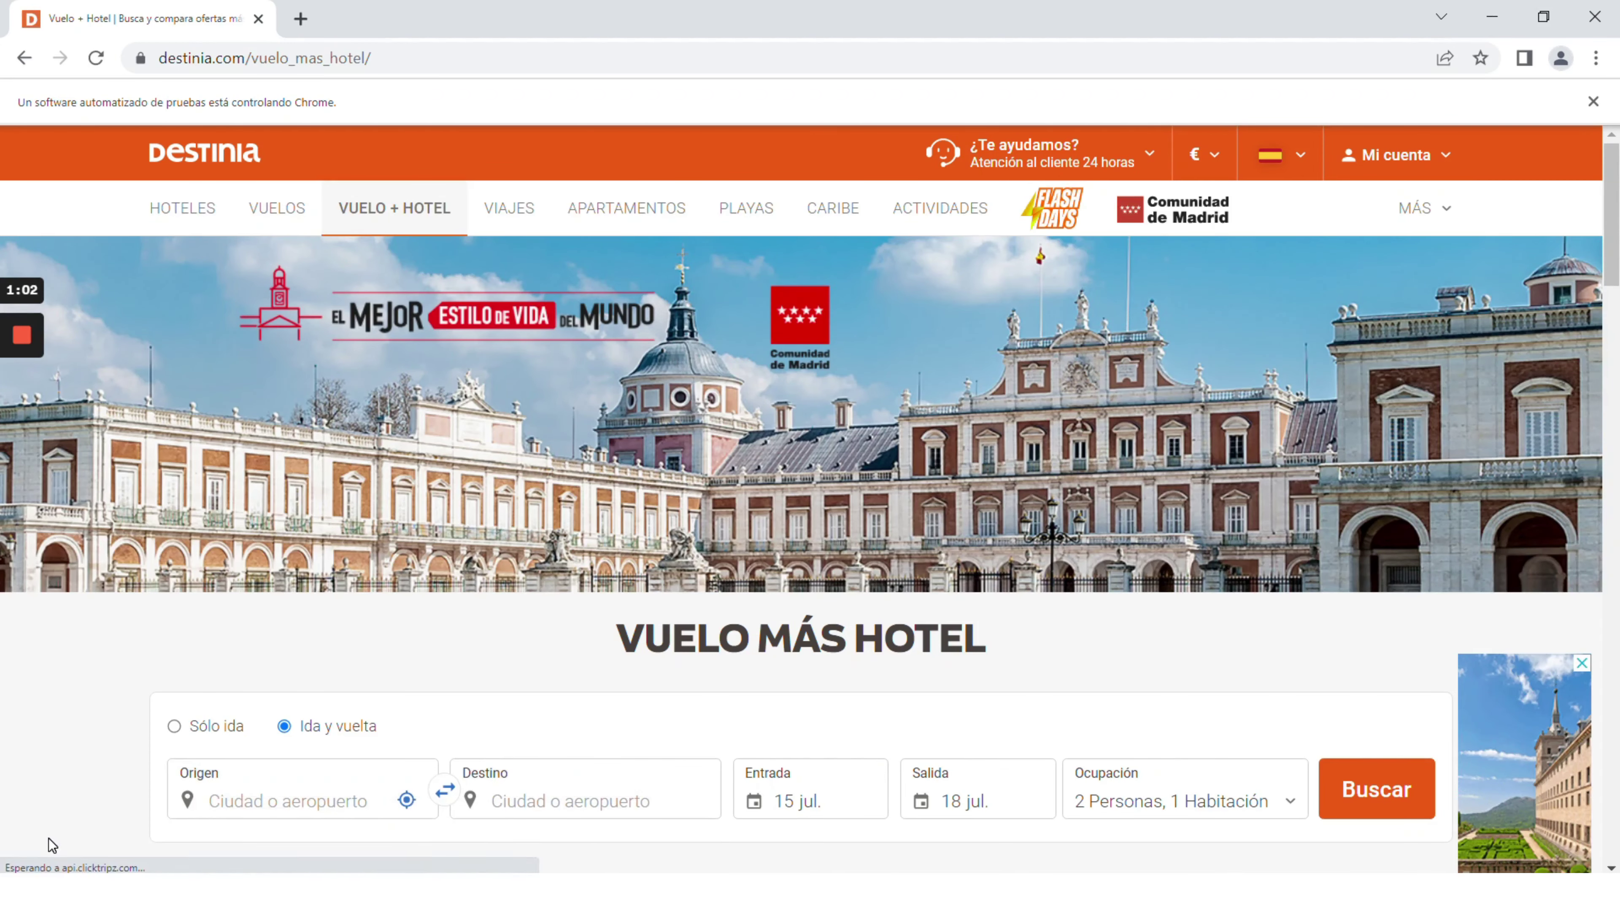
text(Madrid)
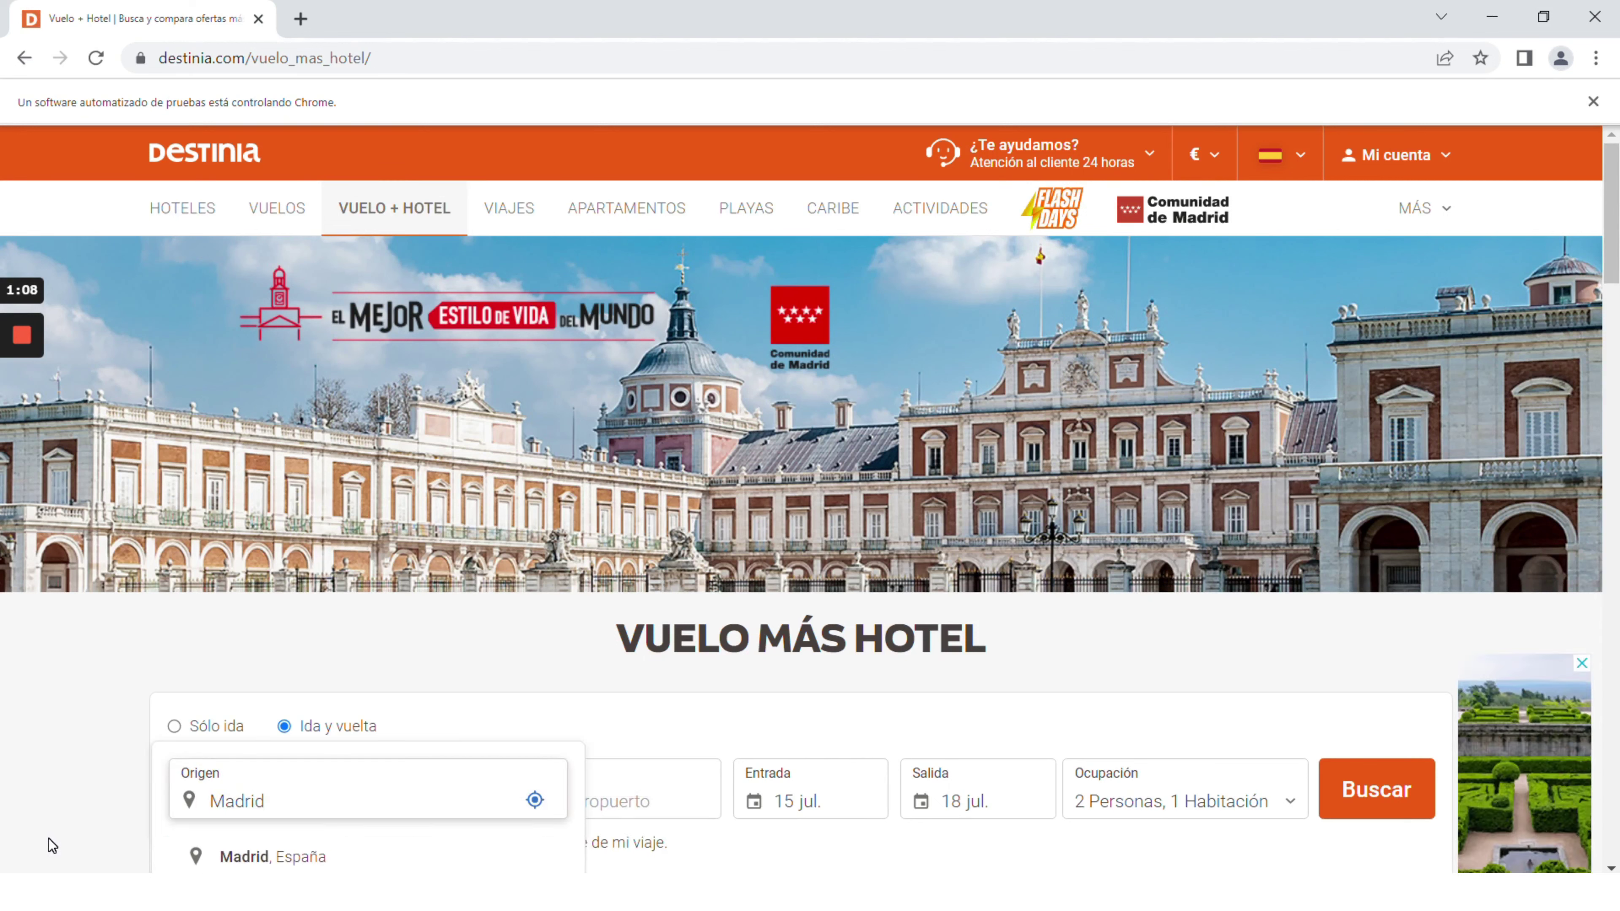
key(Return)
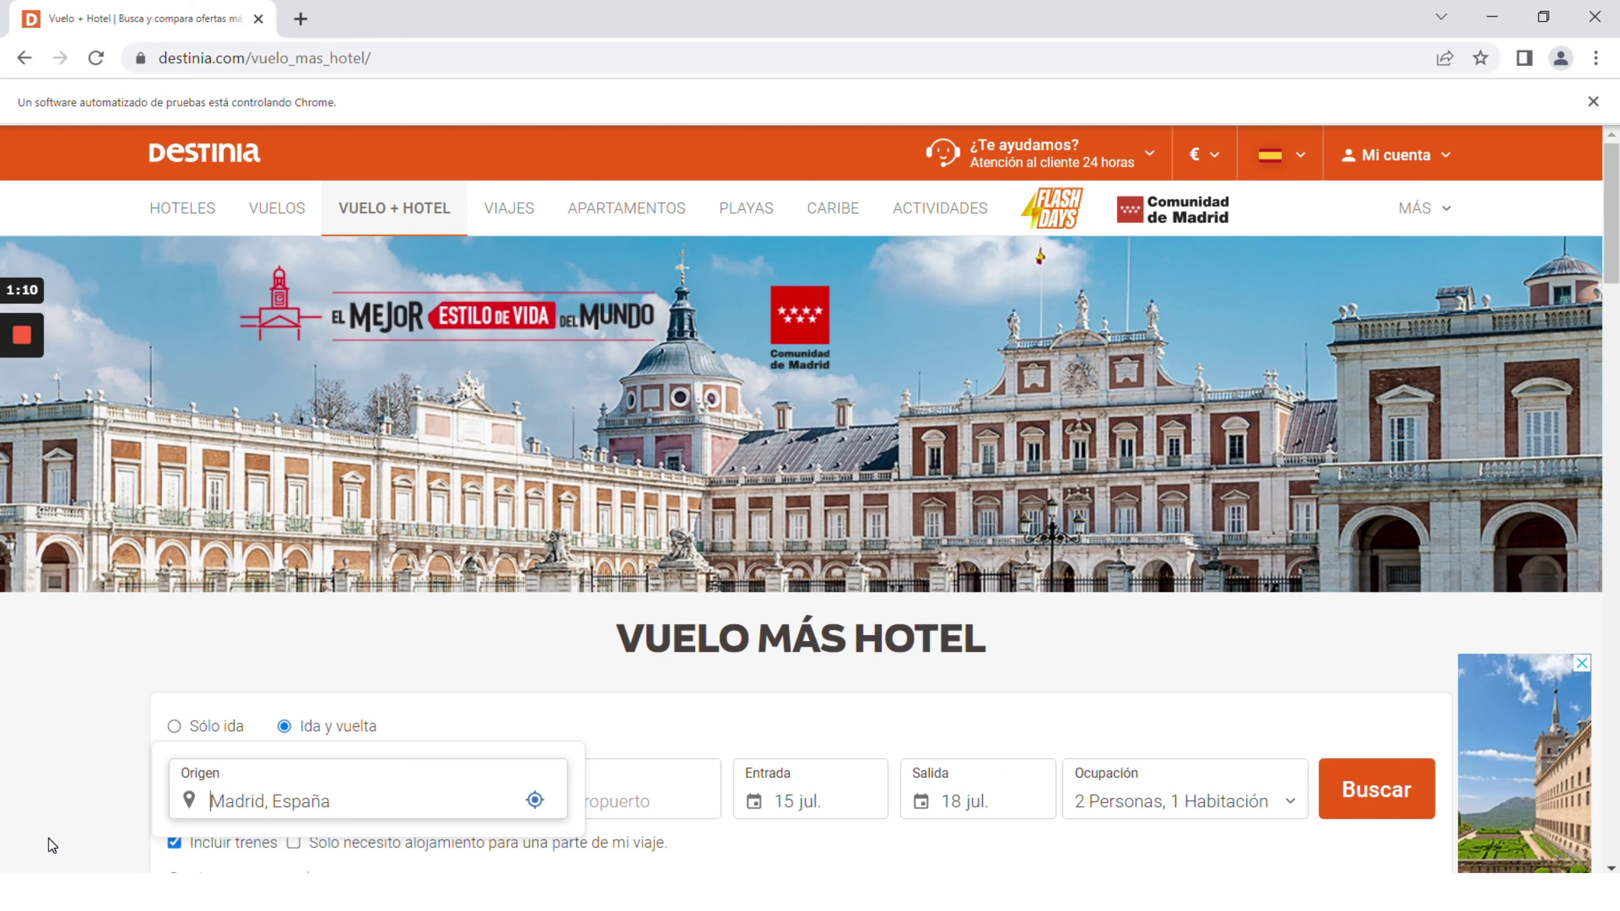
text(Roma)
key(Return)
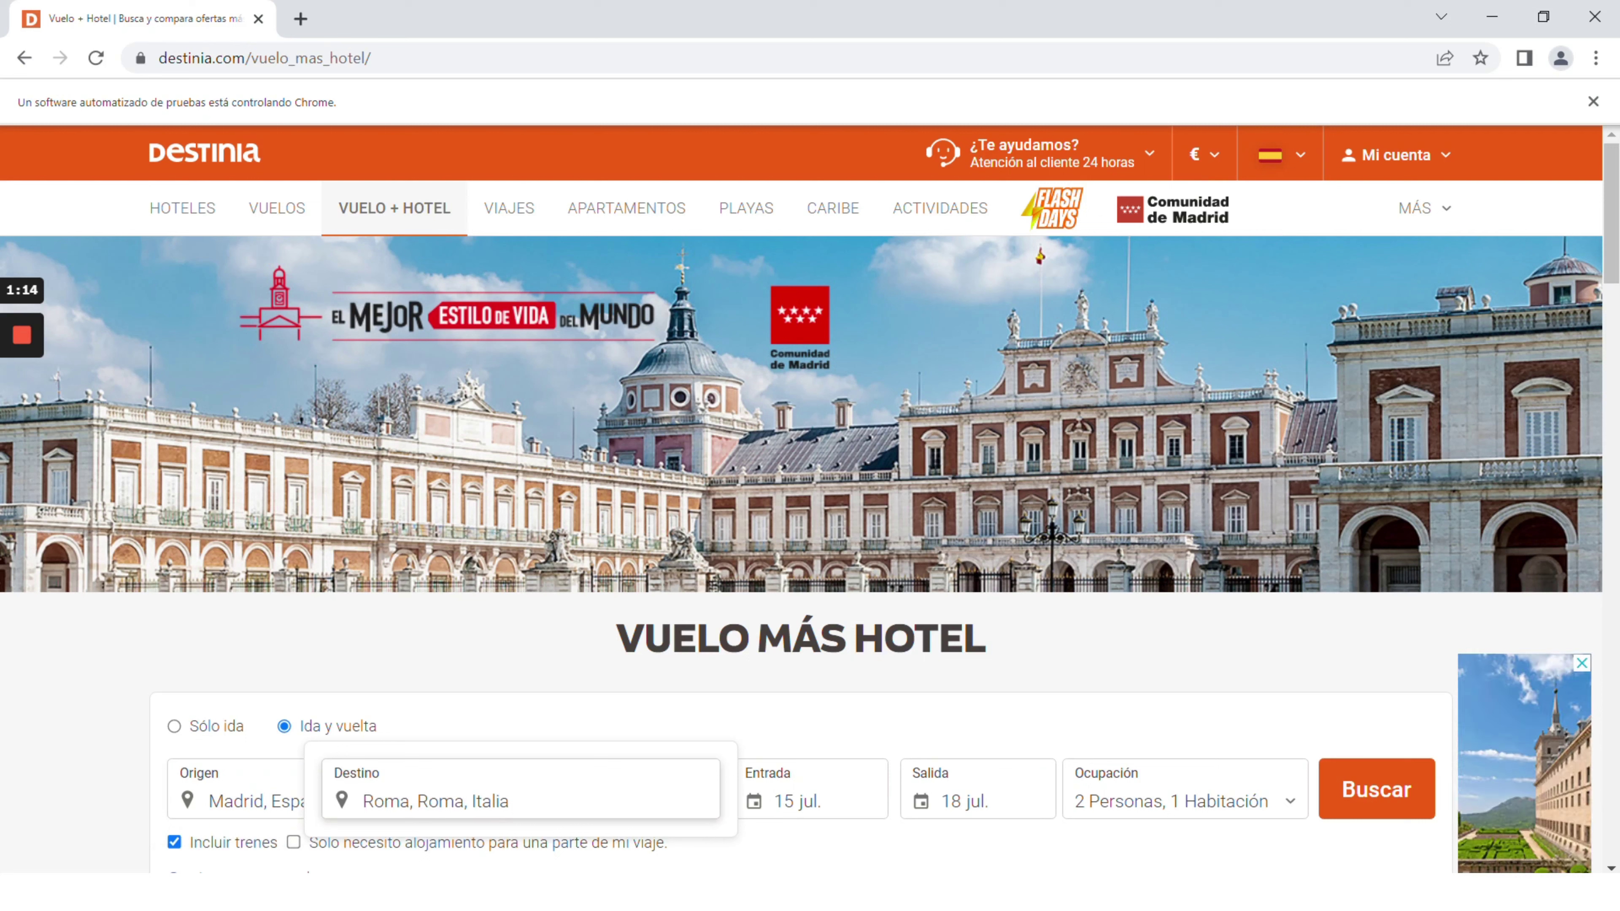
- Pick the 15–18 July travel dates and dismiss the price comparison popup
click(810, 789)
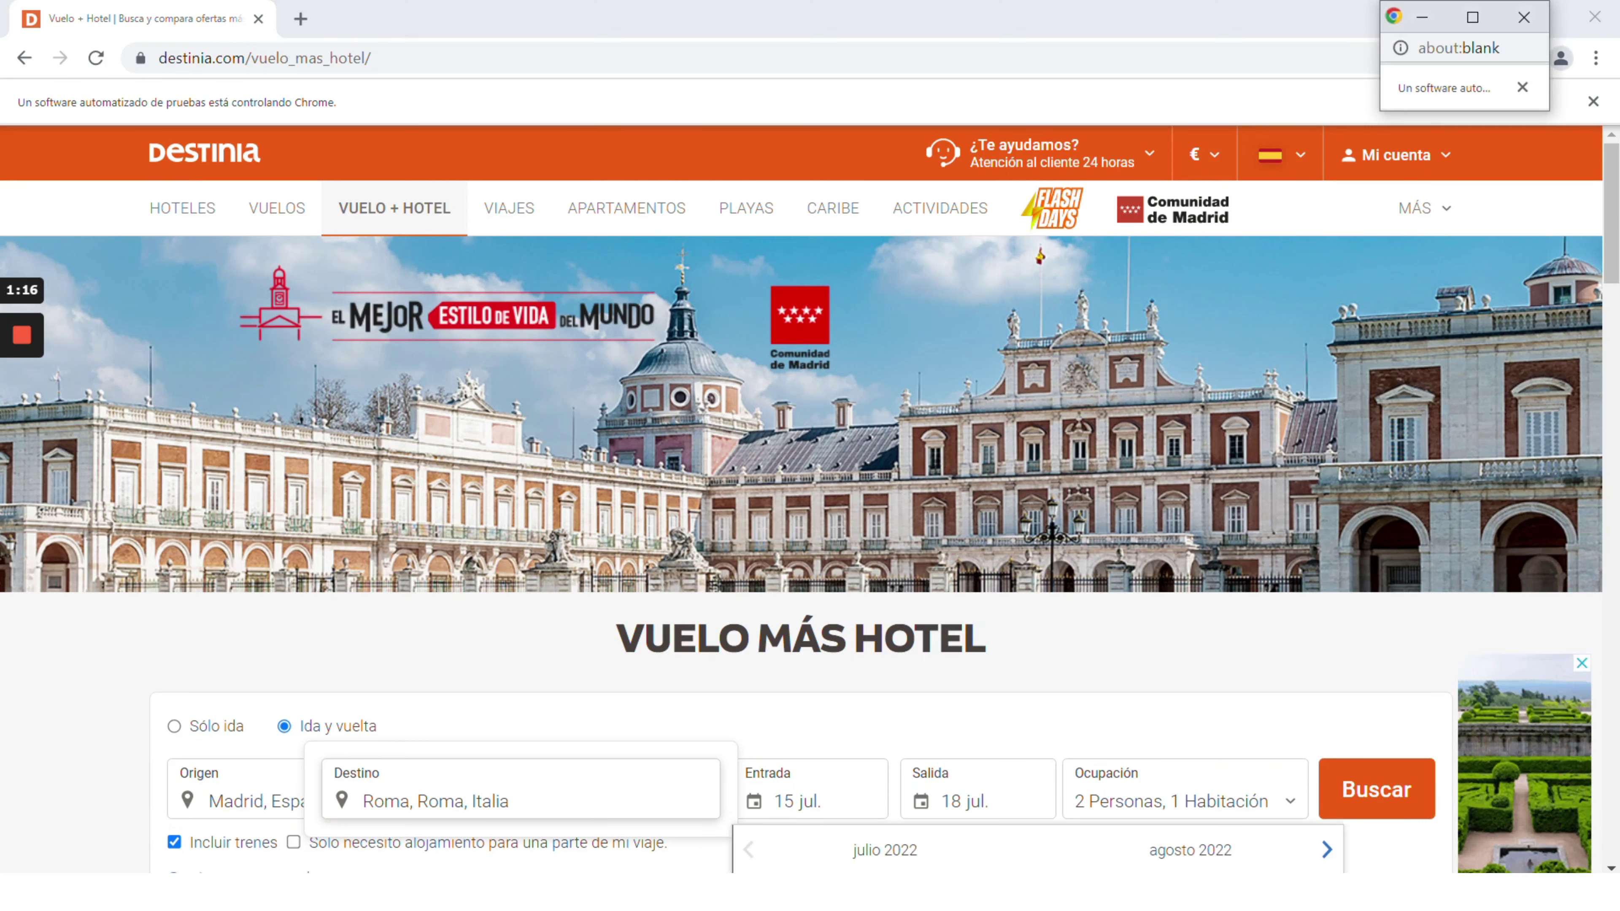
click(978, 789)
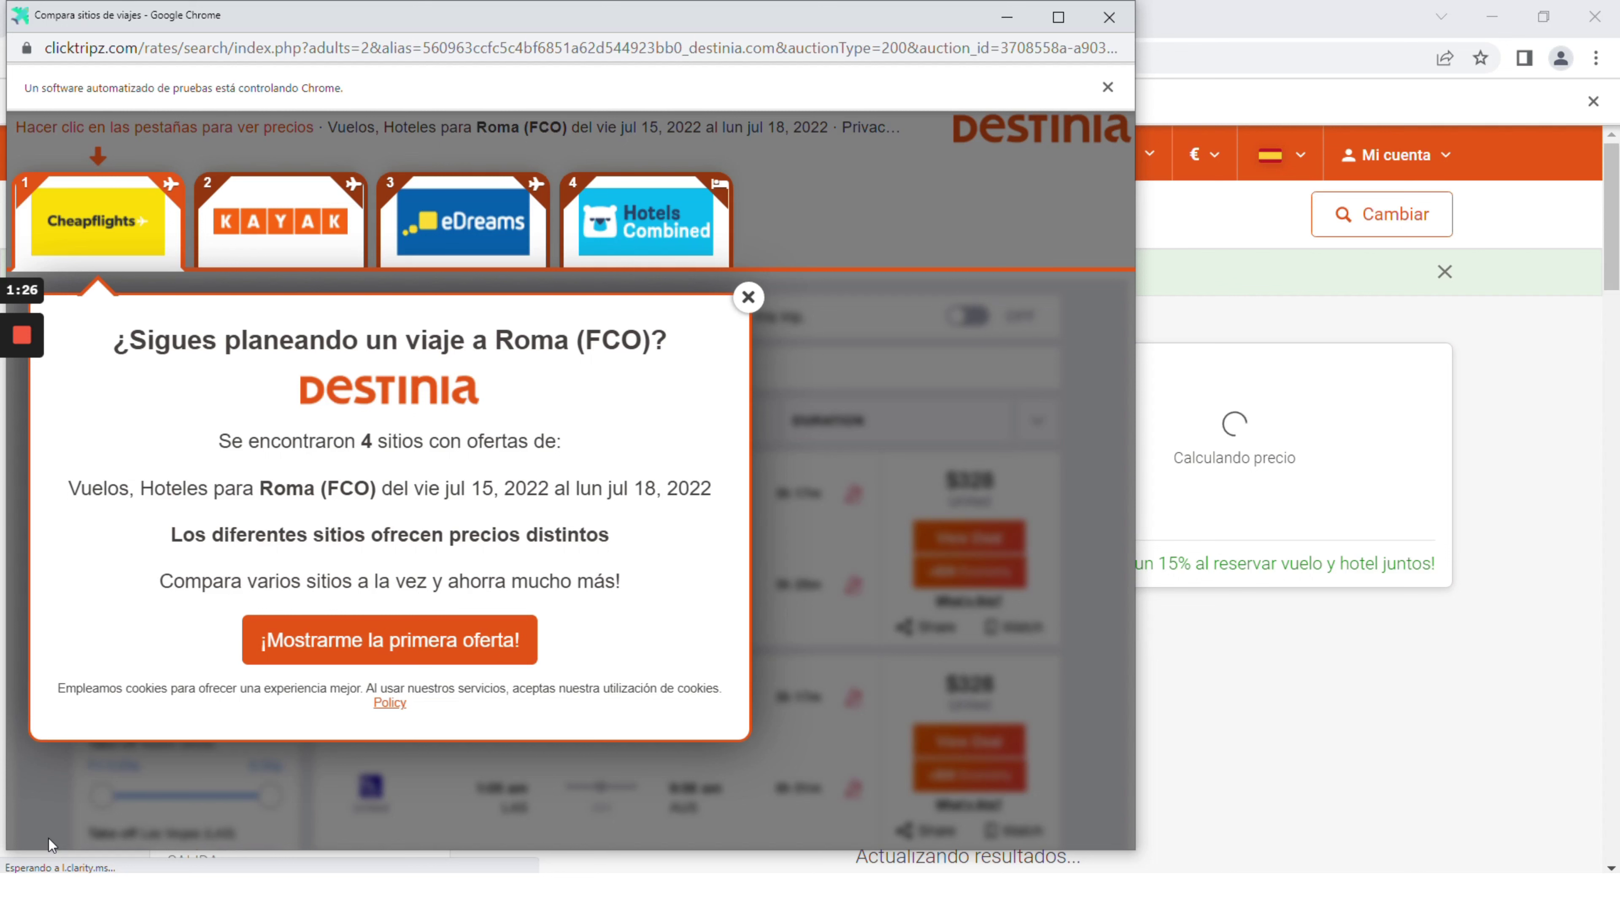
click(1110, 19)
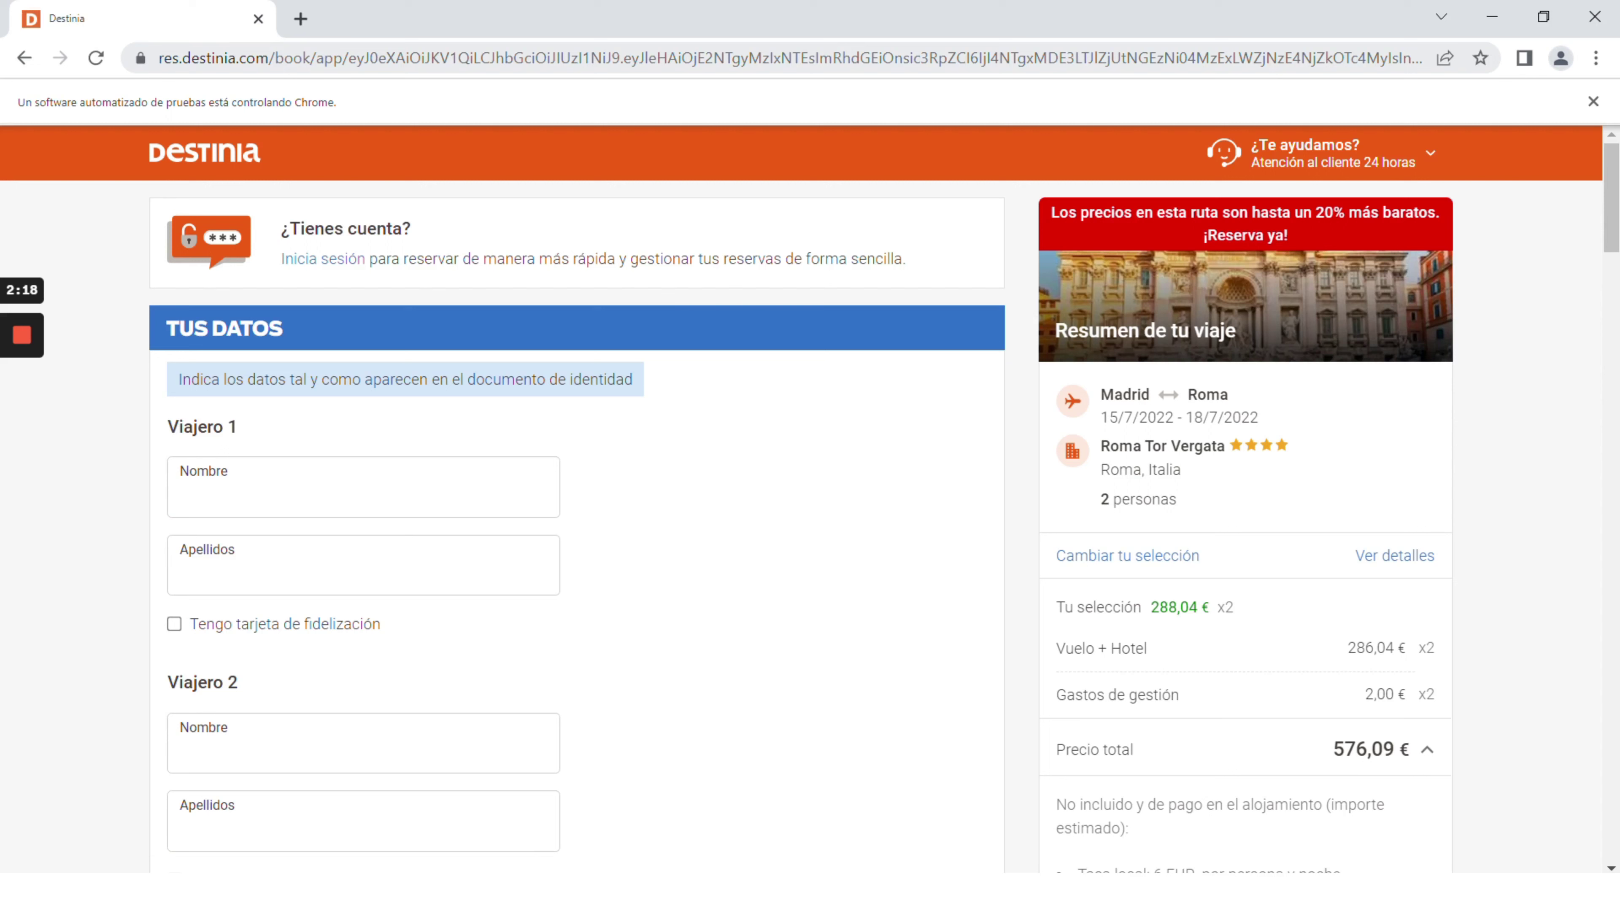
- Enter the first and second travellers' first names and surnames
click(181, 499)
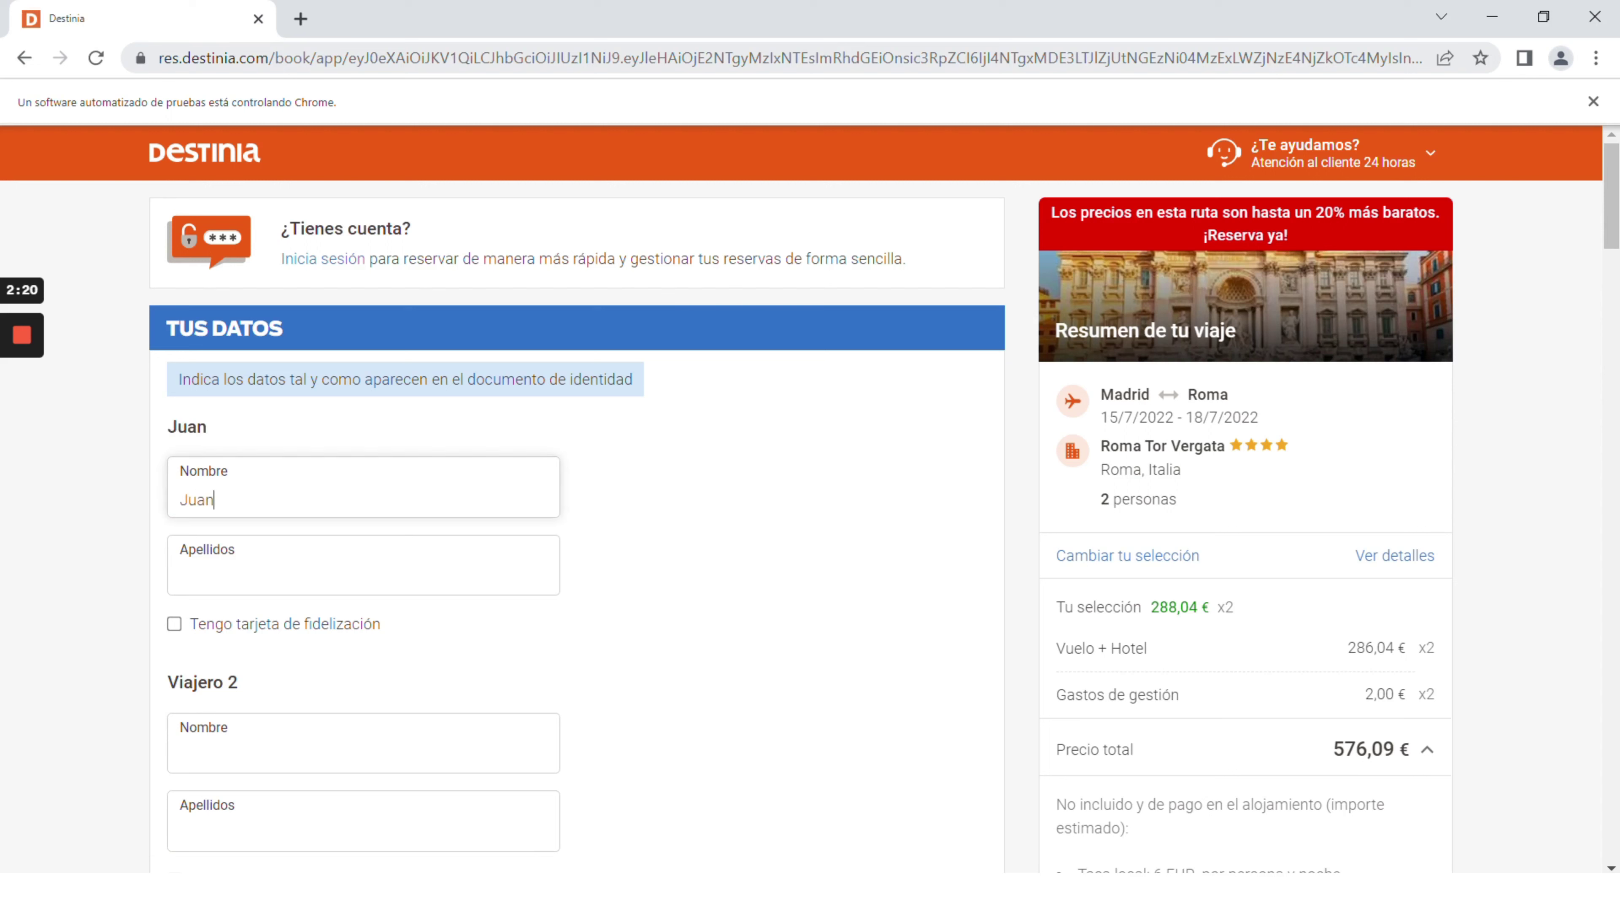
click(181, 577)
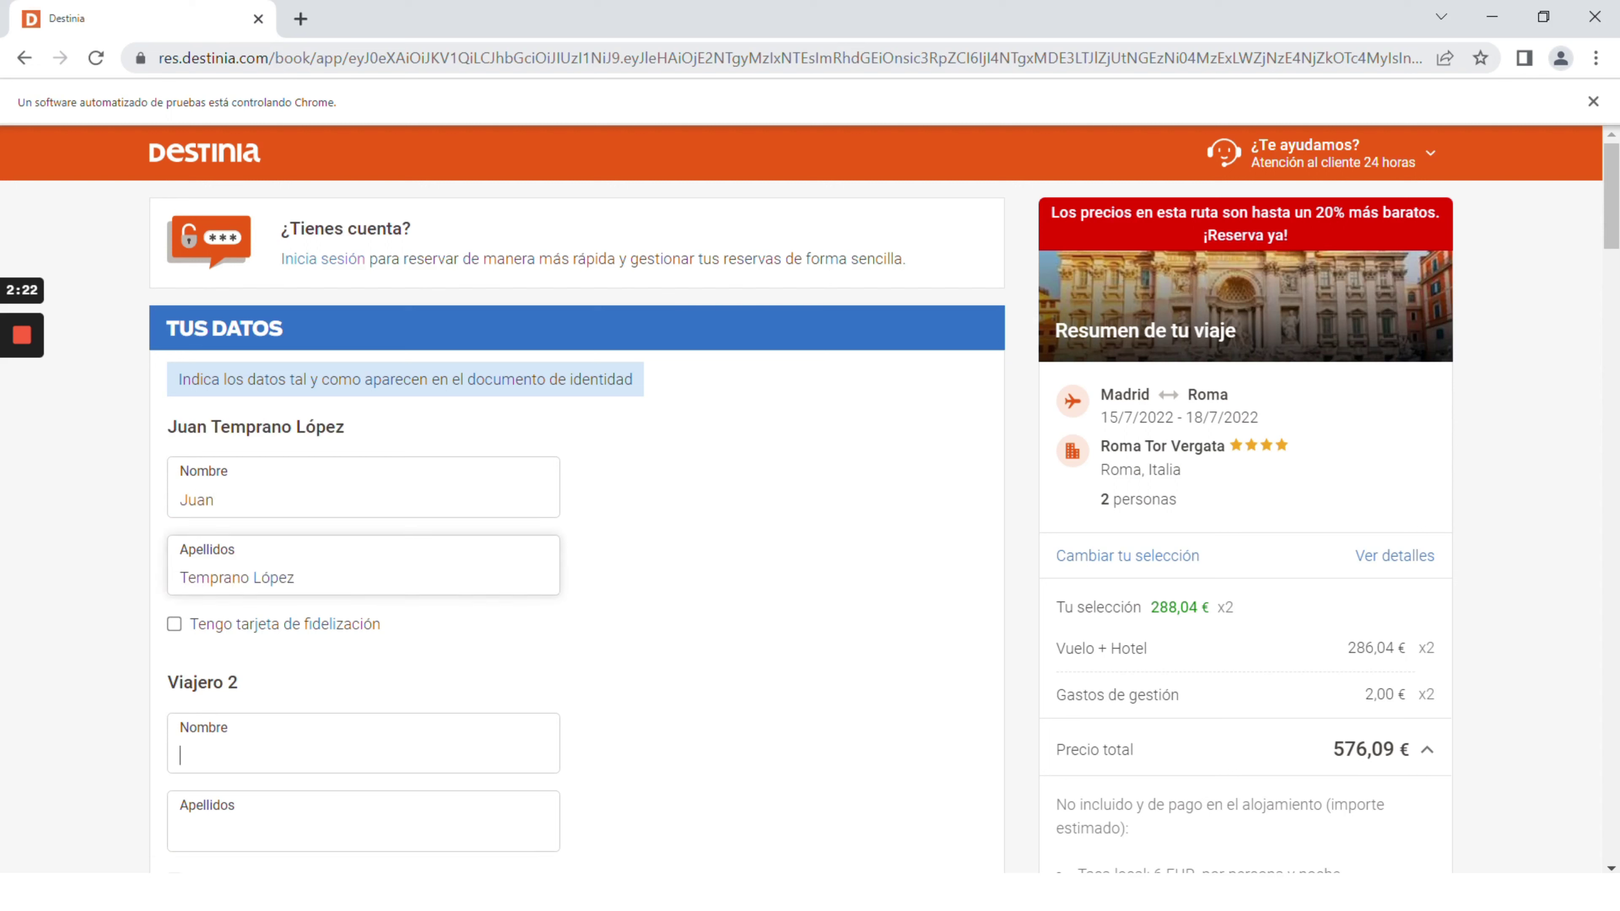
click(181, 834)
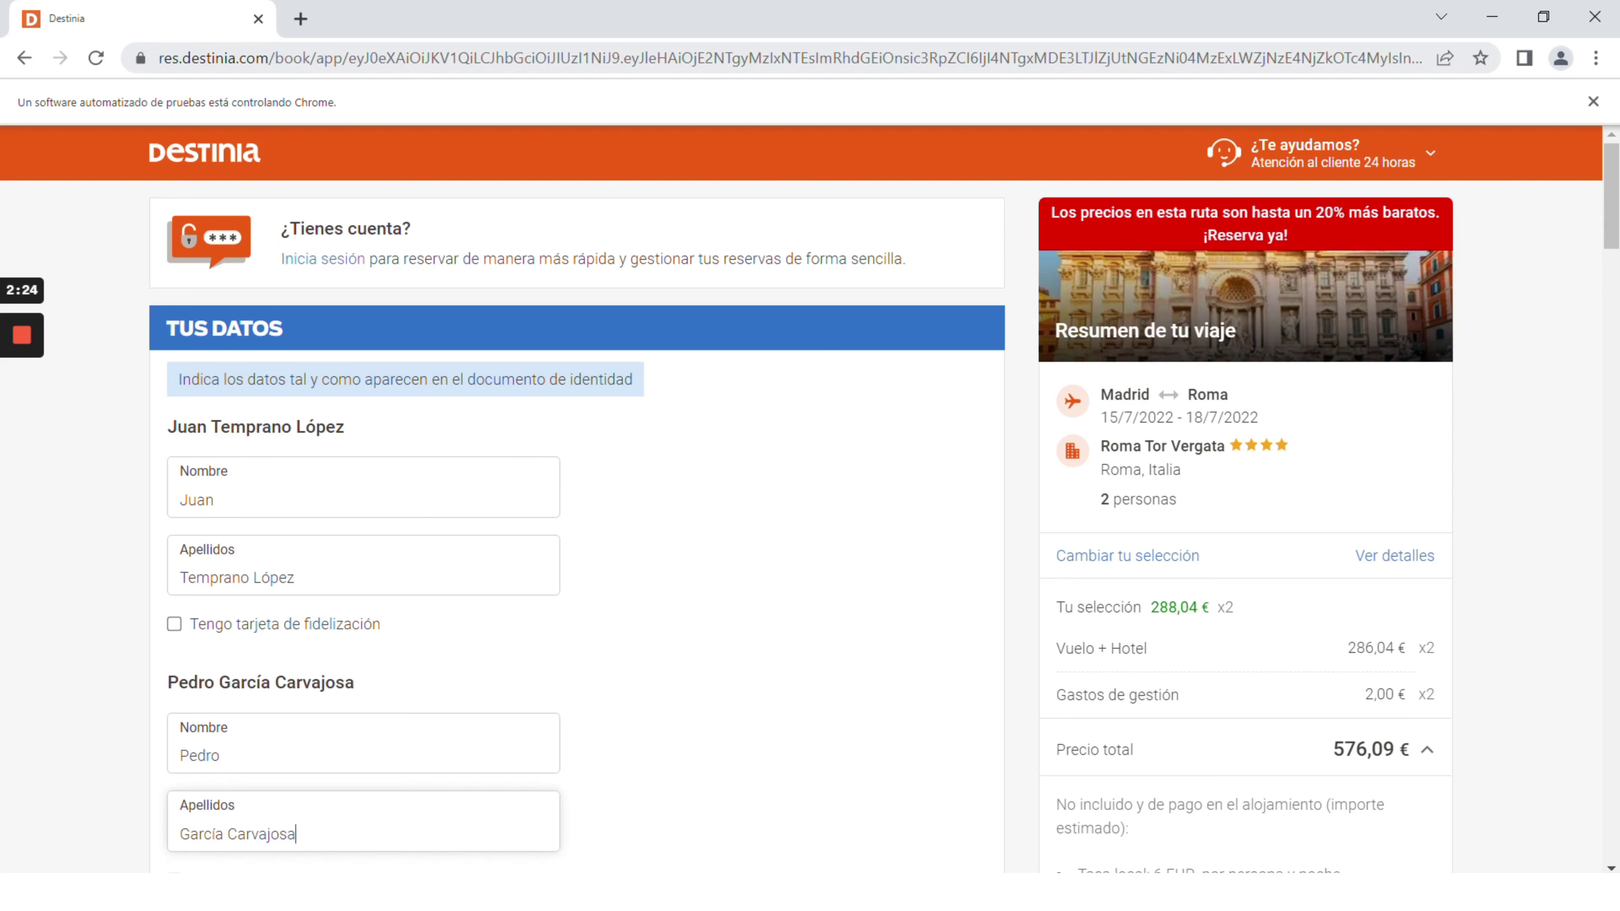
- Fill in the contact e-mail and phone number, then bring the PC Execution Client forward
scroll(810, 498, down, 5)
click(181, 860)
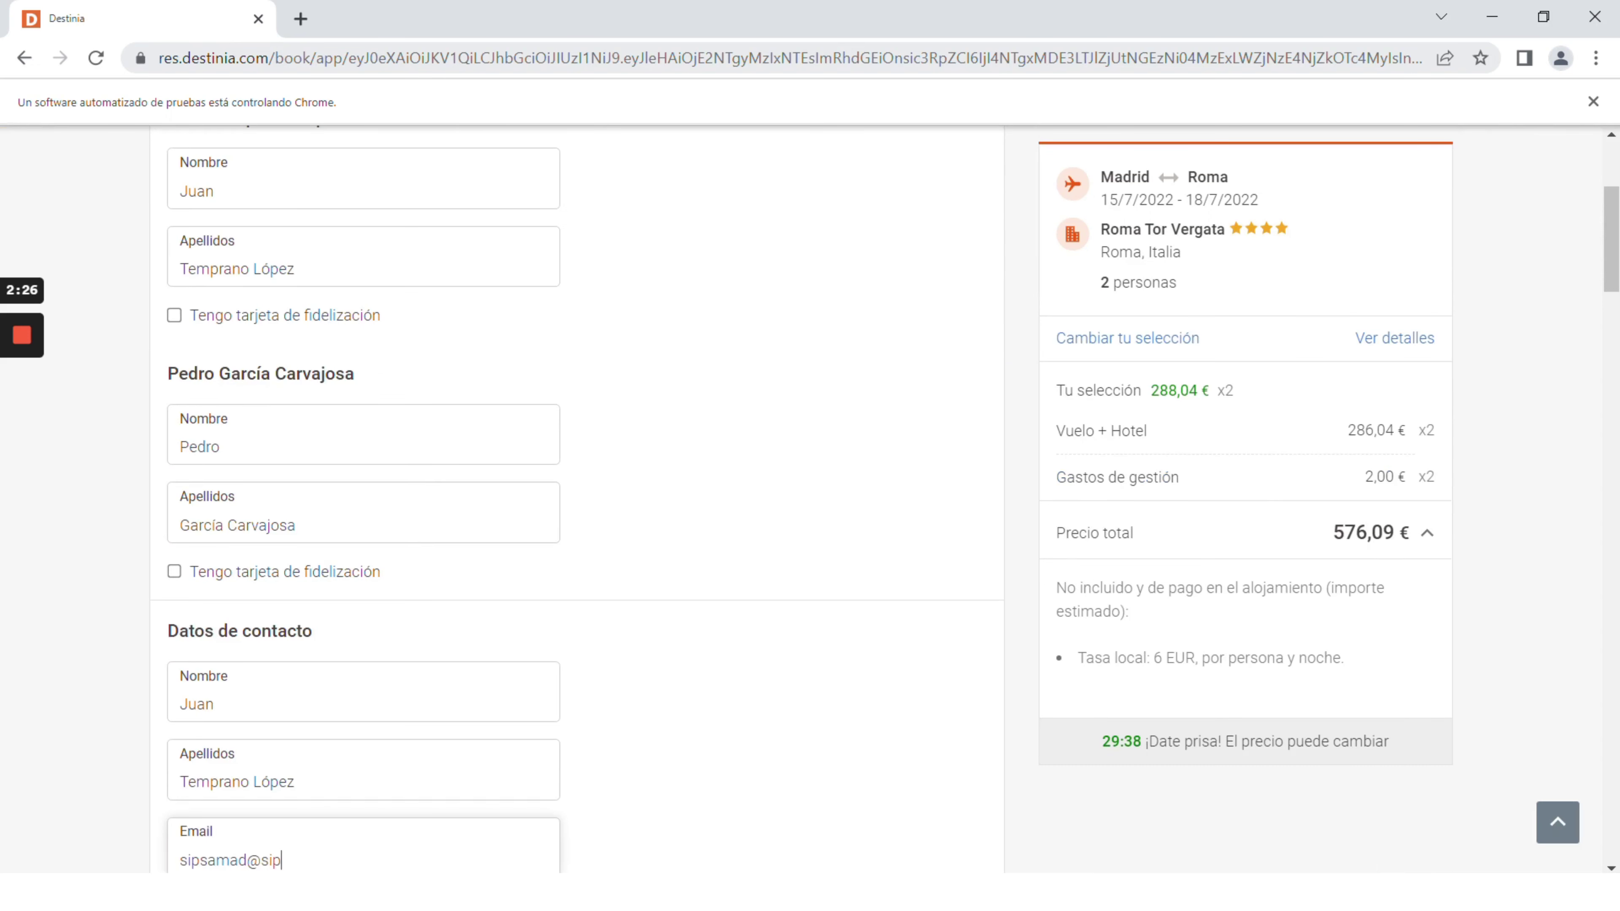
scroll(810, 498, down, 1)
click(360, 860)
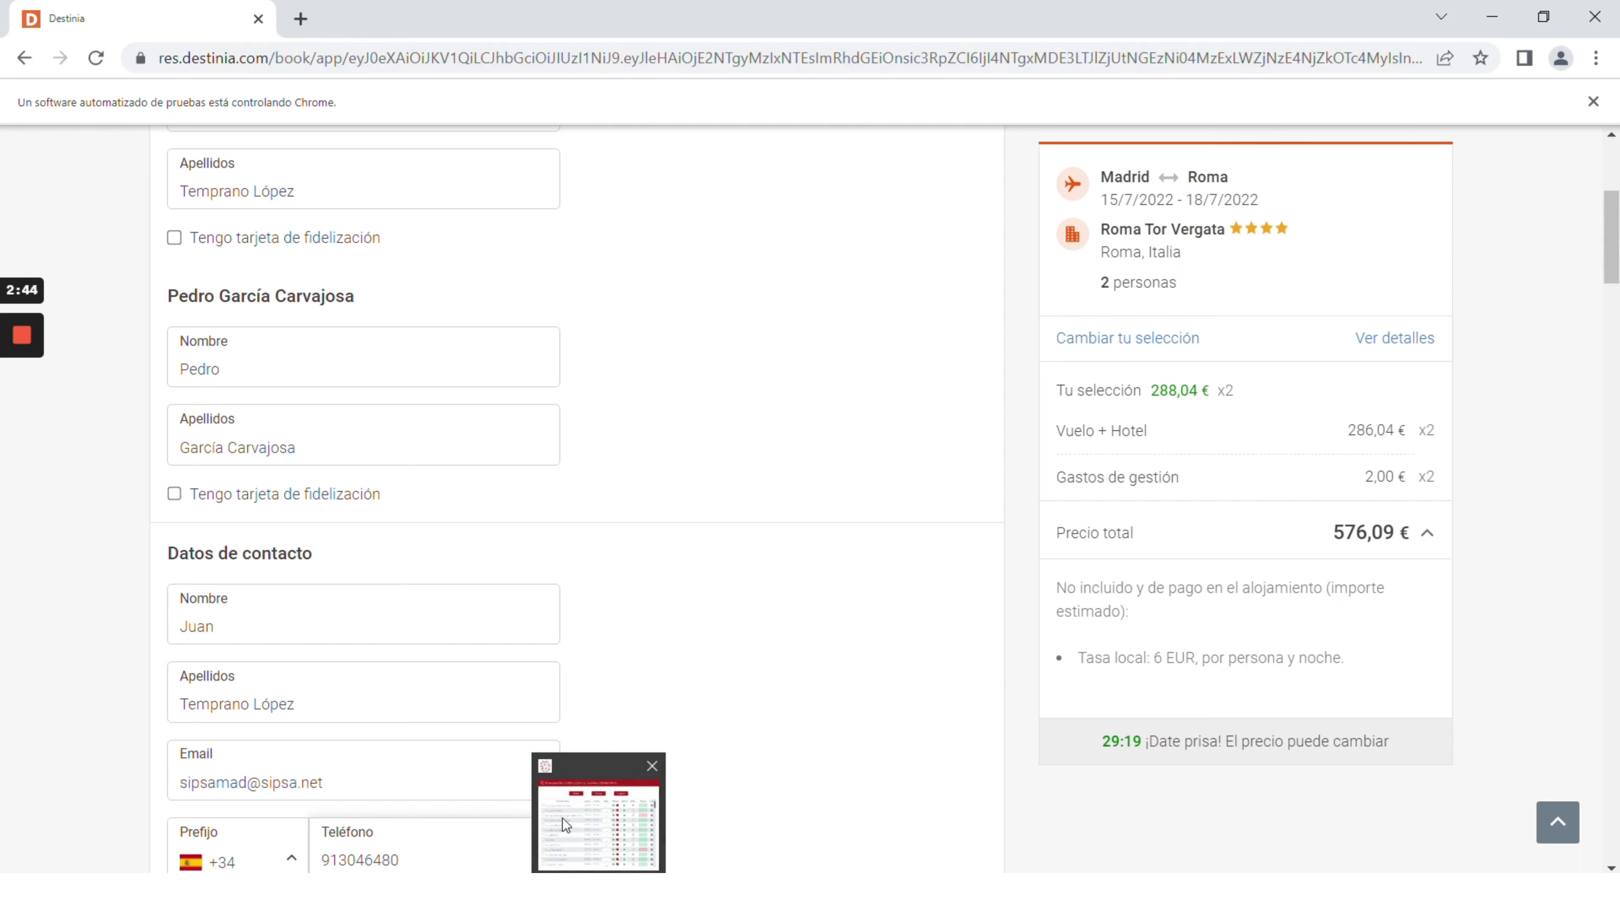
click(578, 826)
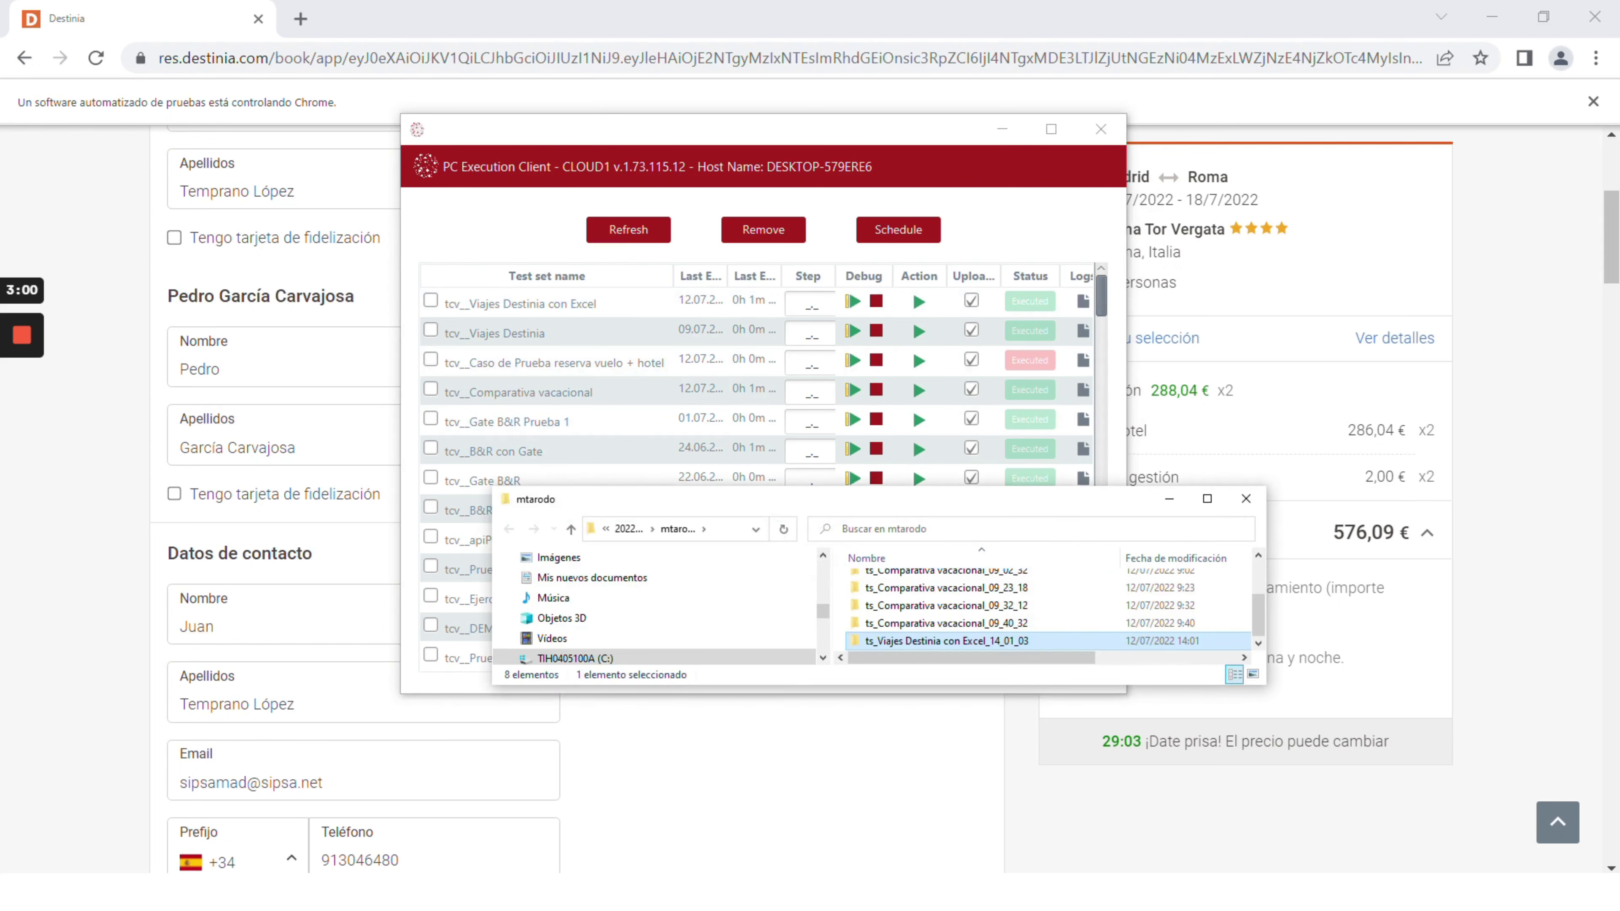
- Maximize Explorer and open the first screenshot in ts_Viajes Destinia con Excel_14_01_03 > TCD_VIAJES DESTINIA CON EXCEL
click(1207, 498)
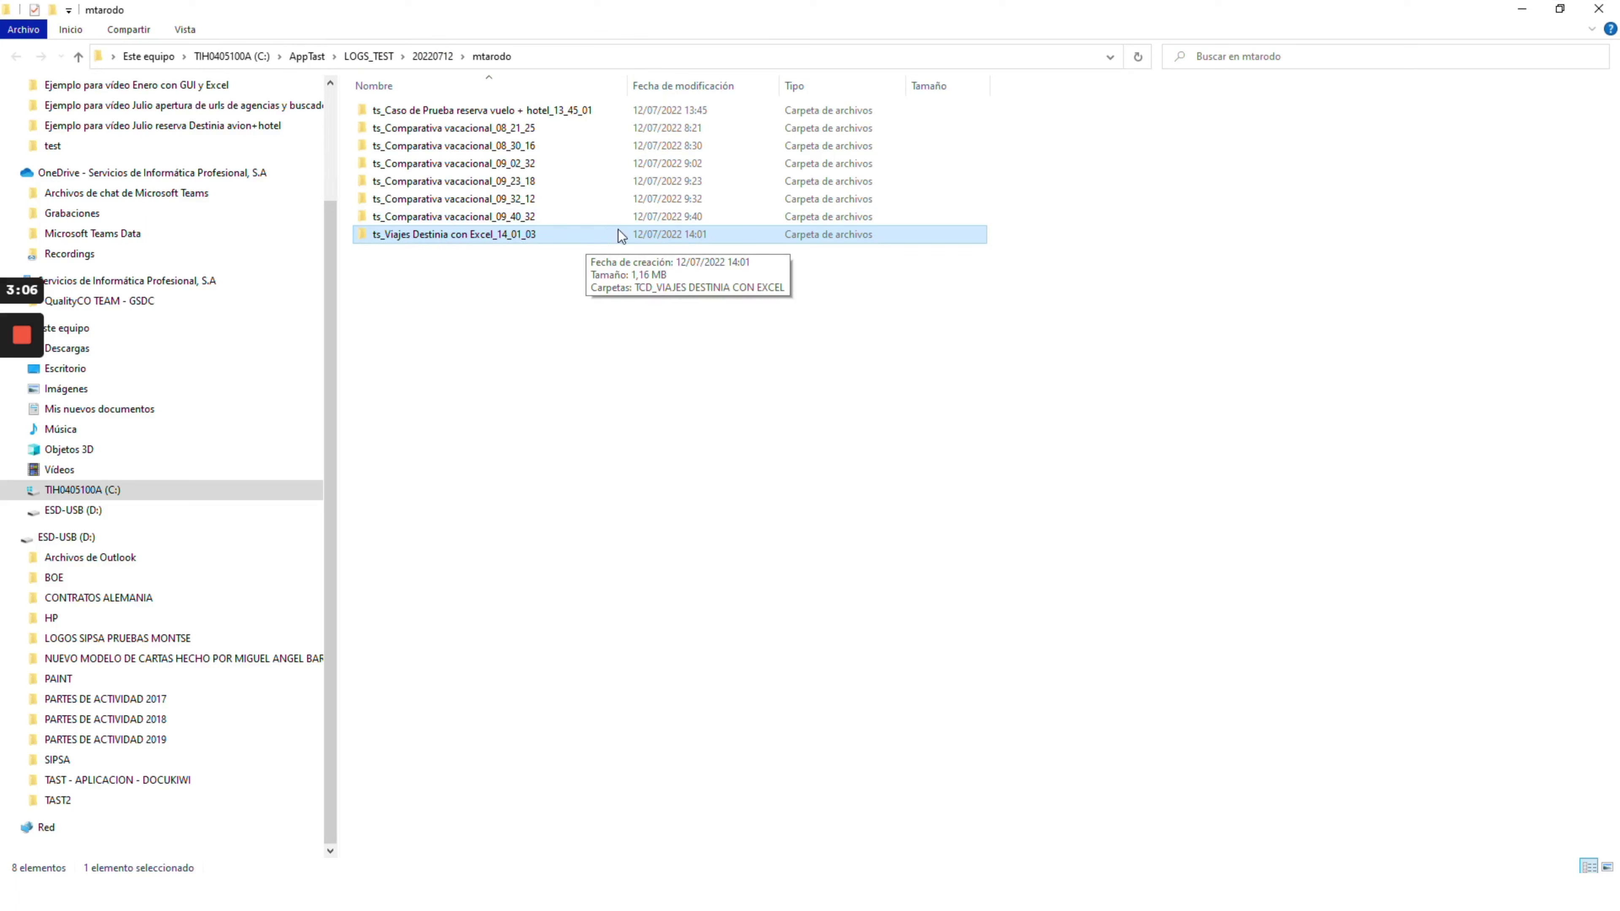
double_click(467, 234)
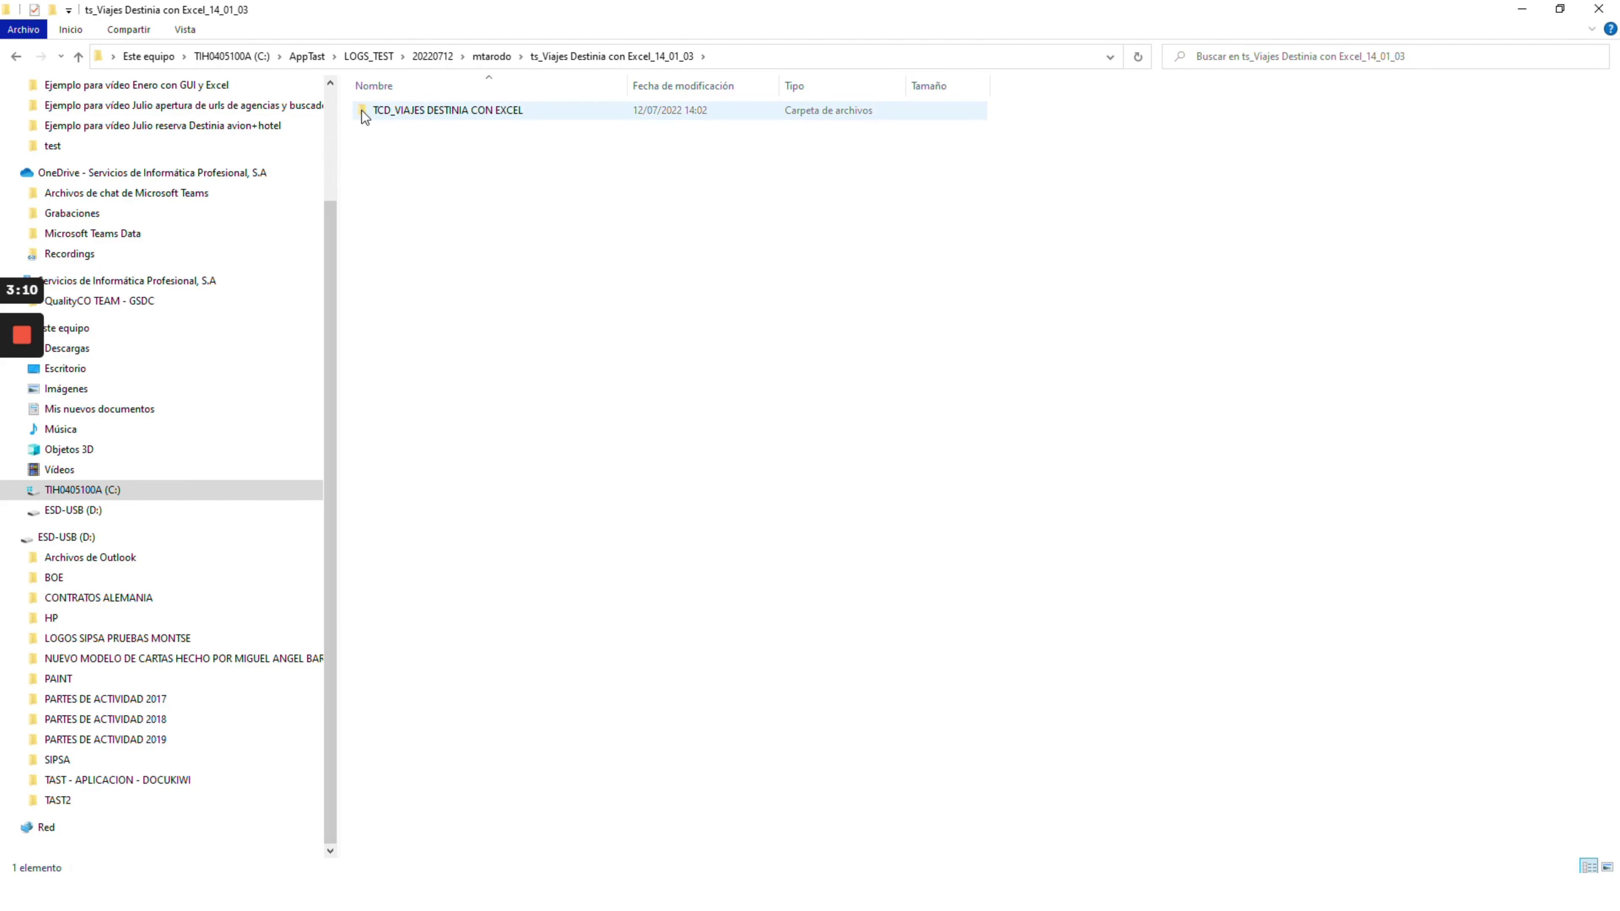
double_click(363, 114)
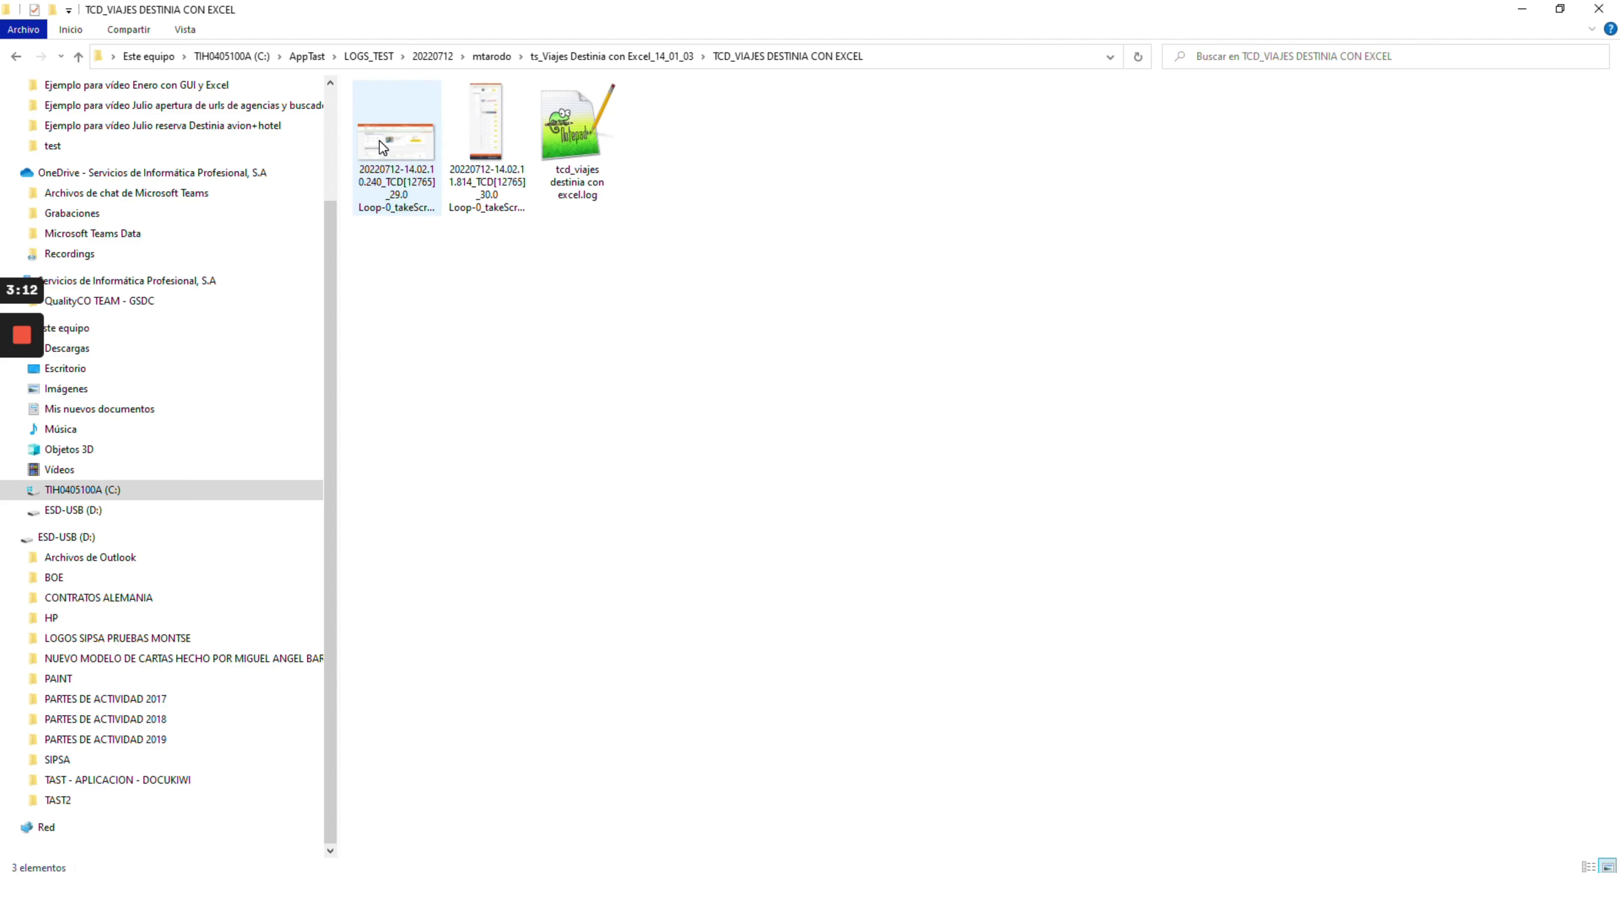
double_click(383, 144)
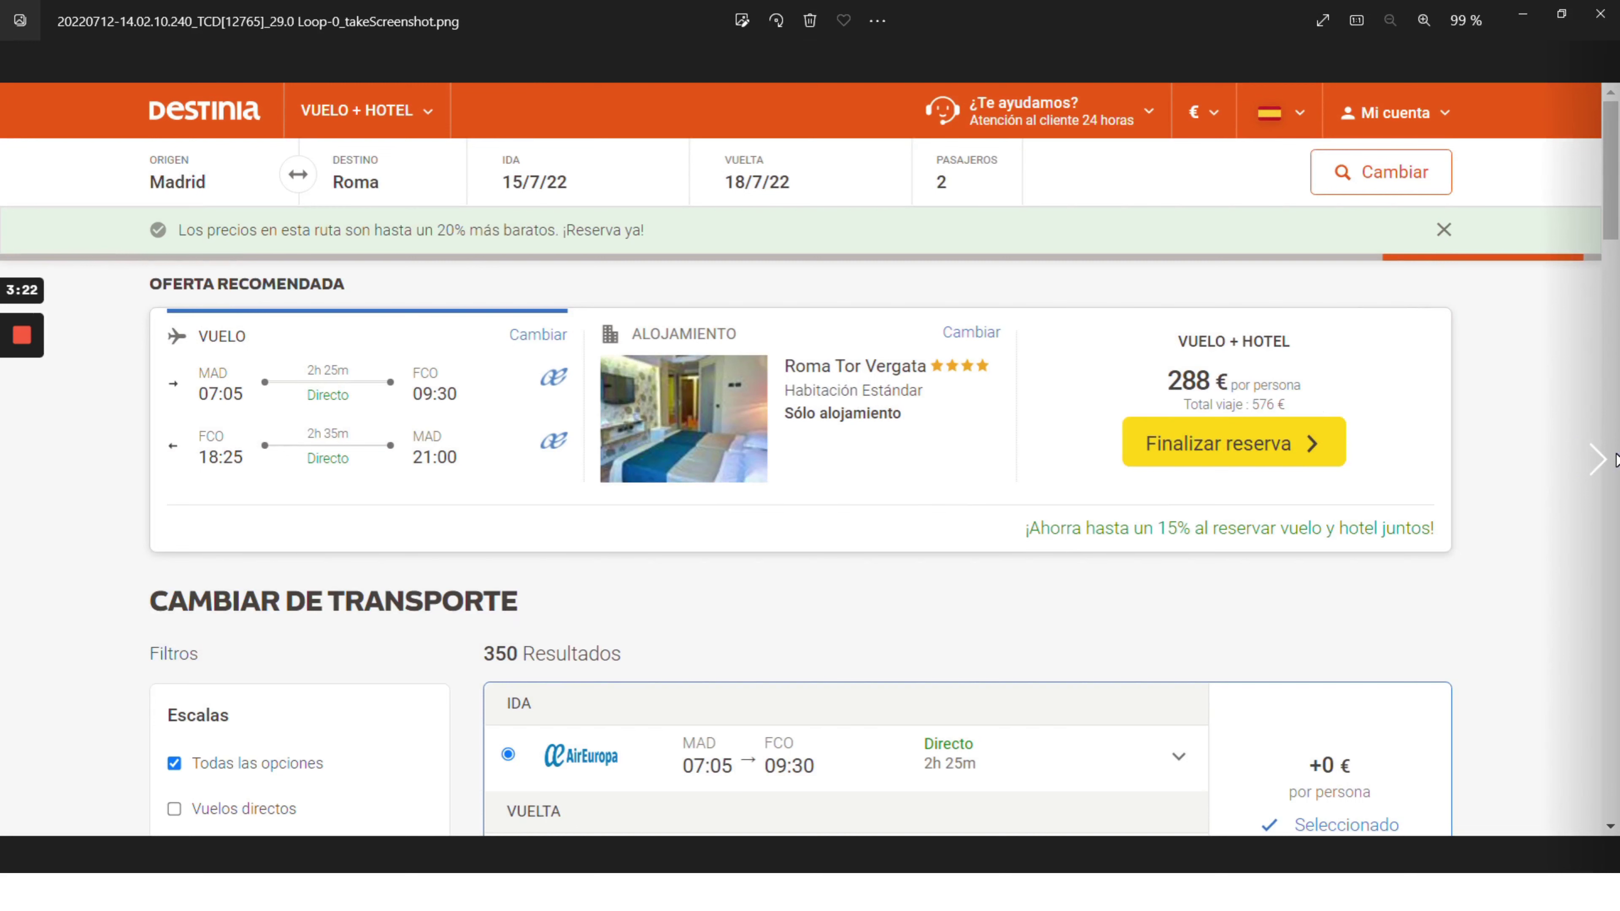
- Advance to the step 30 full-page flight results screenshot and zoom in and out
click(1606, 463)
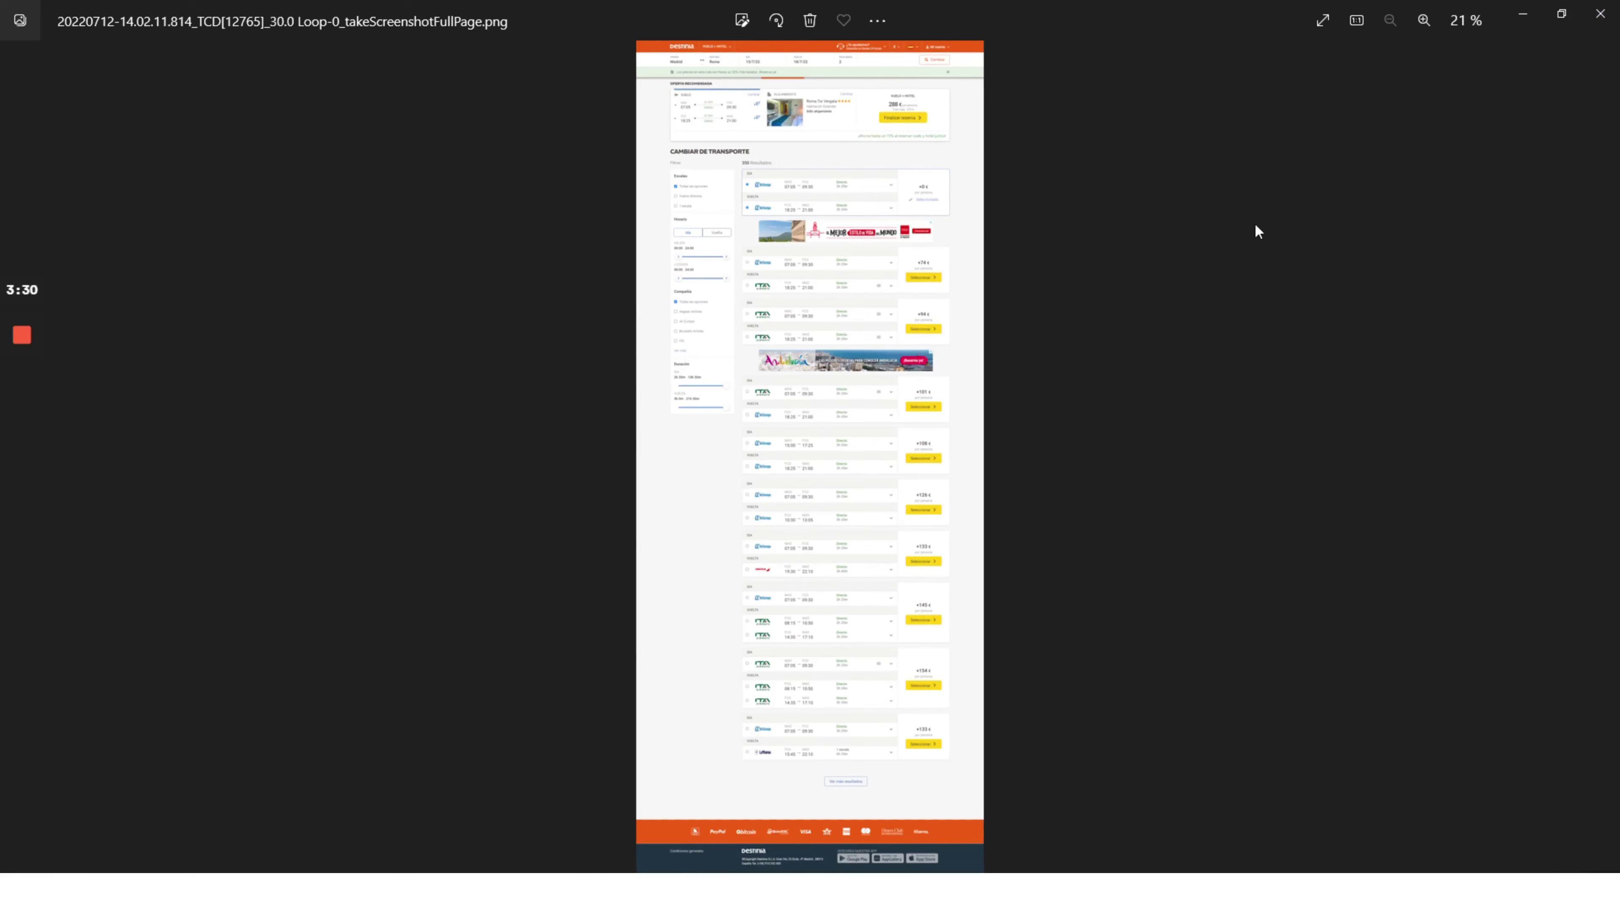
scroll(1072, 402, up, 3)
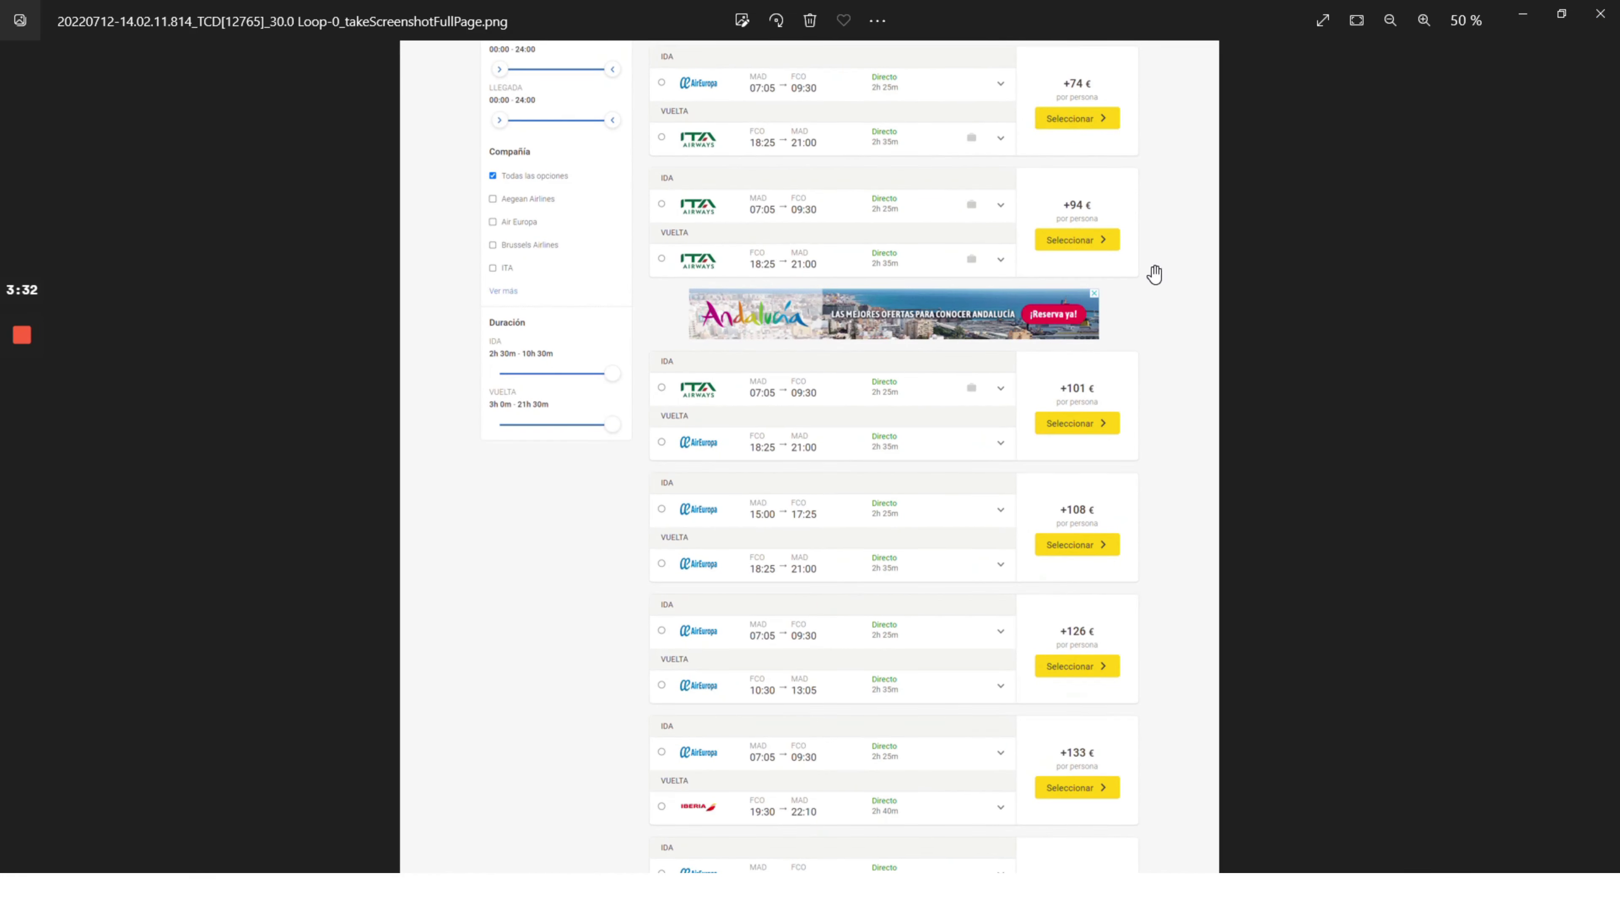
scroll(1154, 274, down, 3)
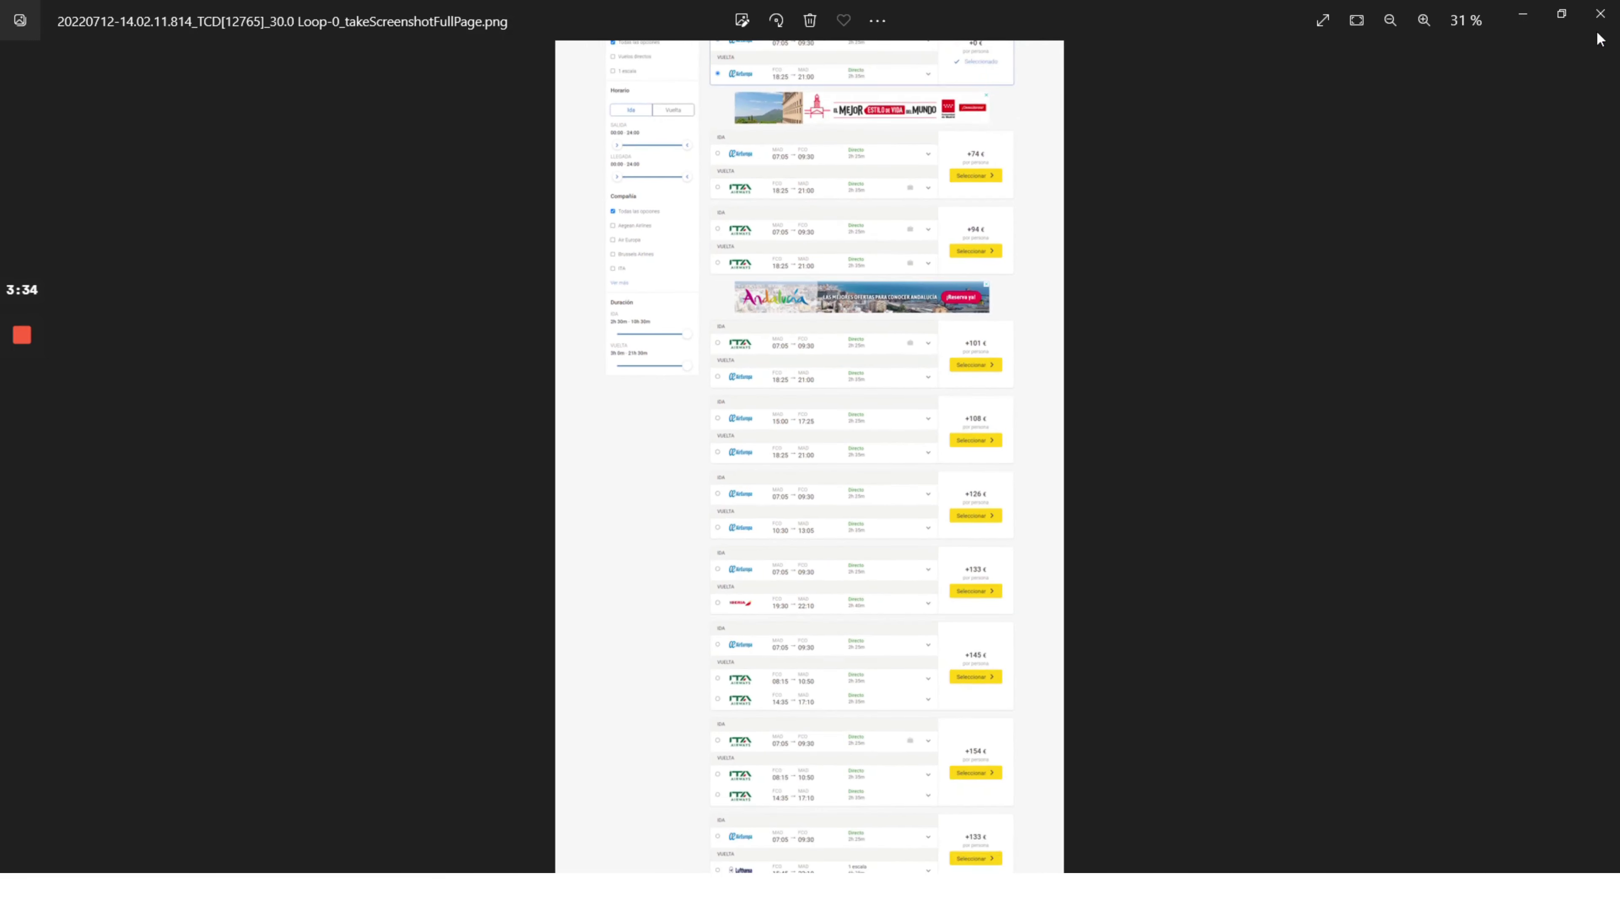
- Close Photos and open tcd_viajes destinia con excel.log in Notepad++
click(1601, 13)
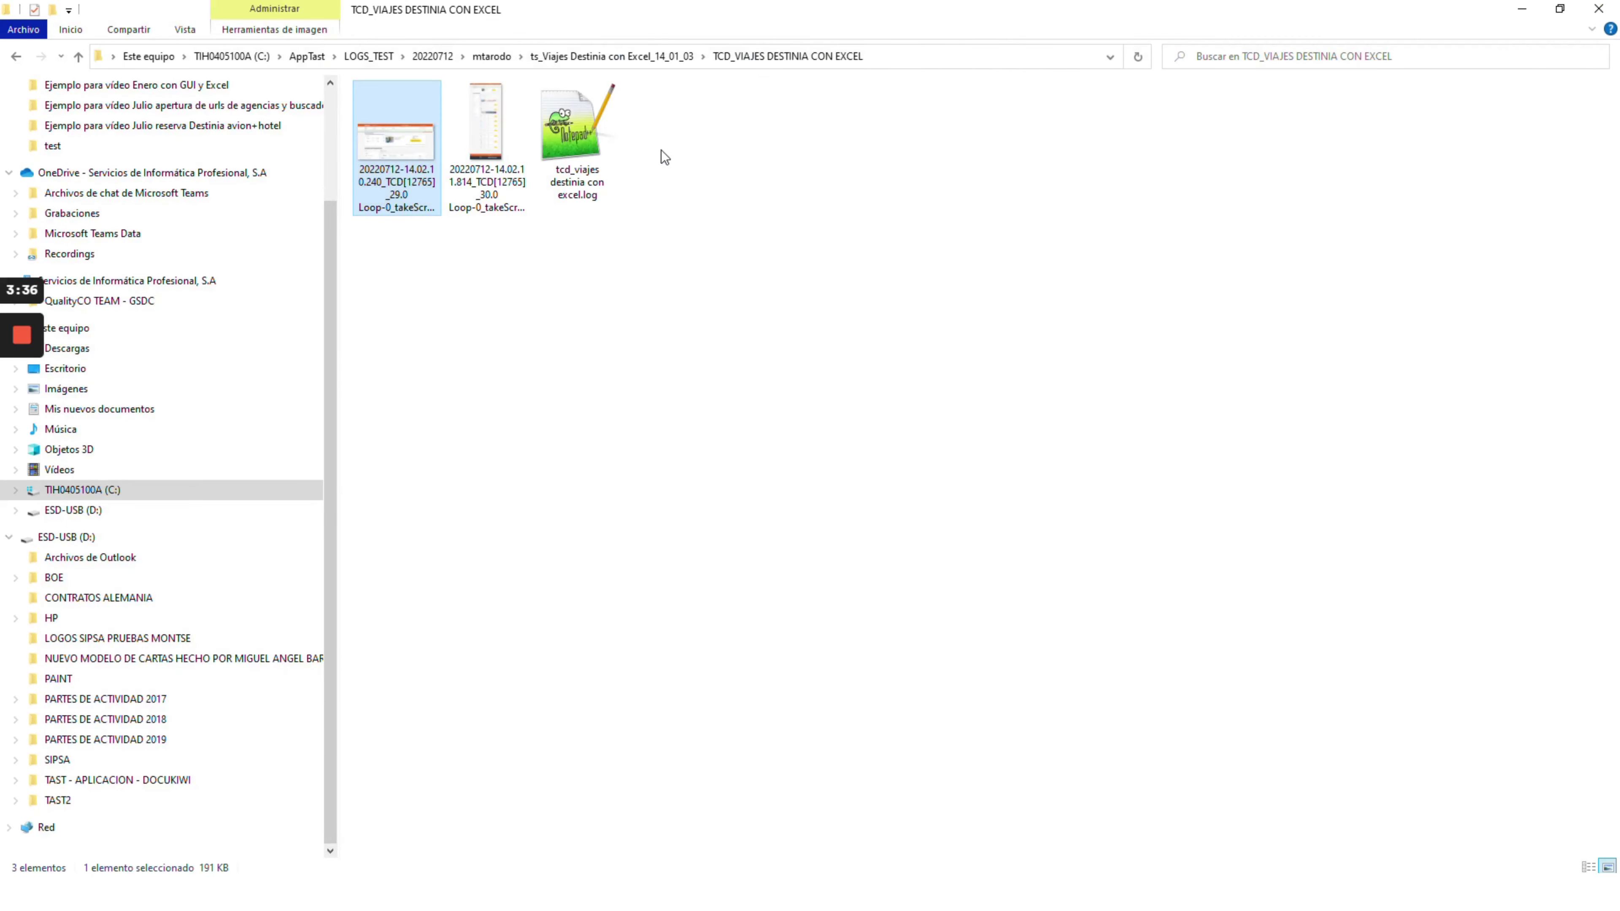
double_click(569, 134)
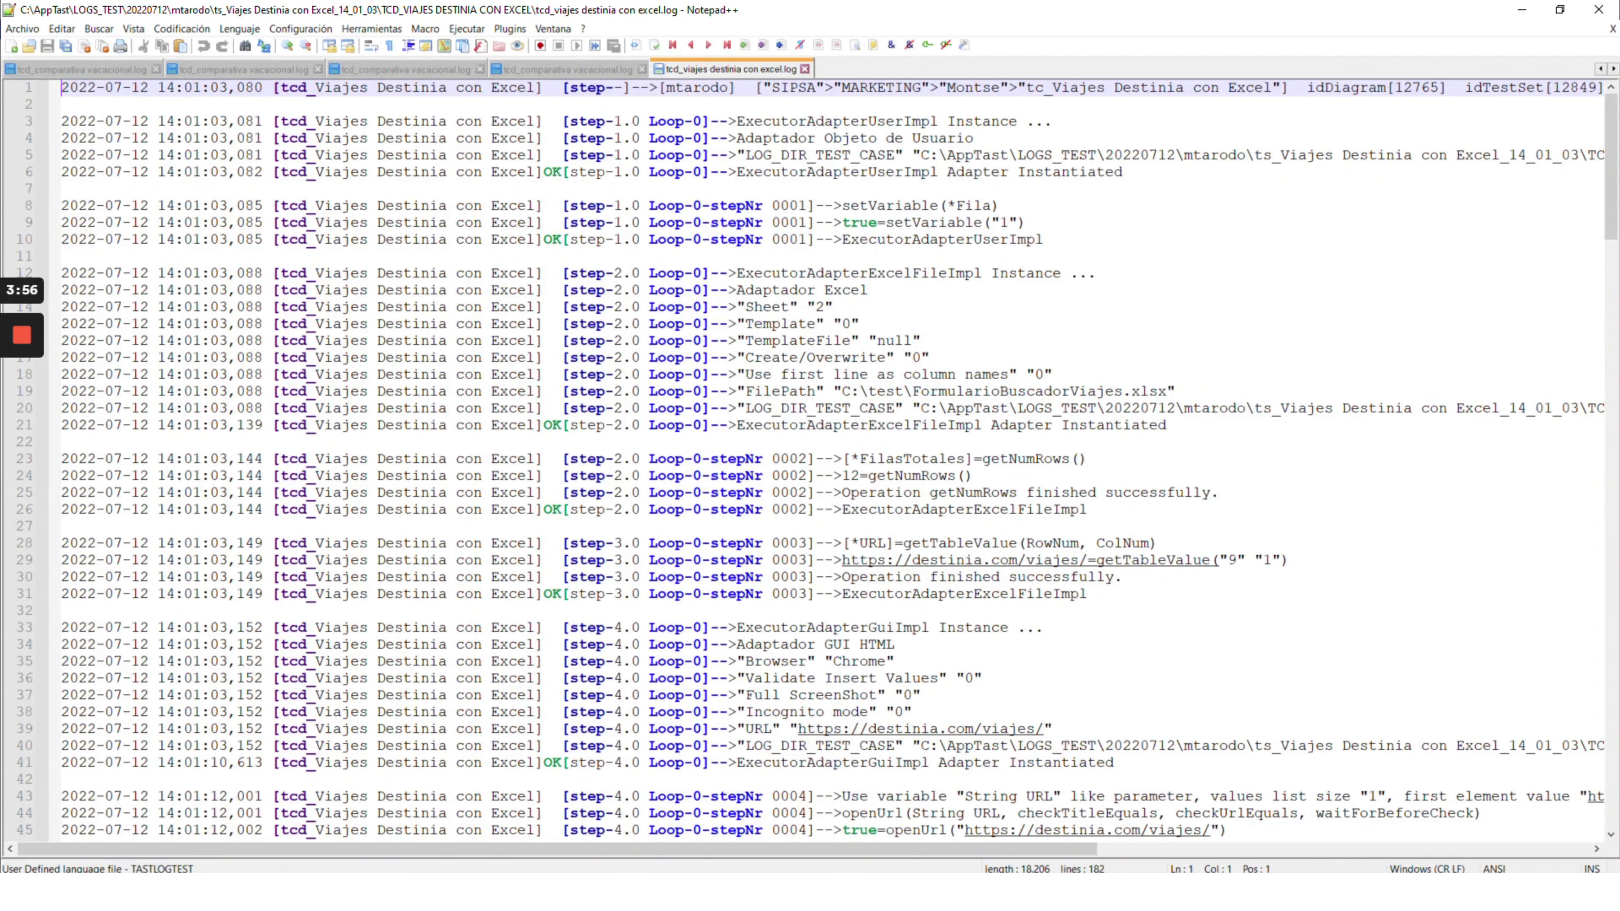
scroll(833, 459, down, 1)
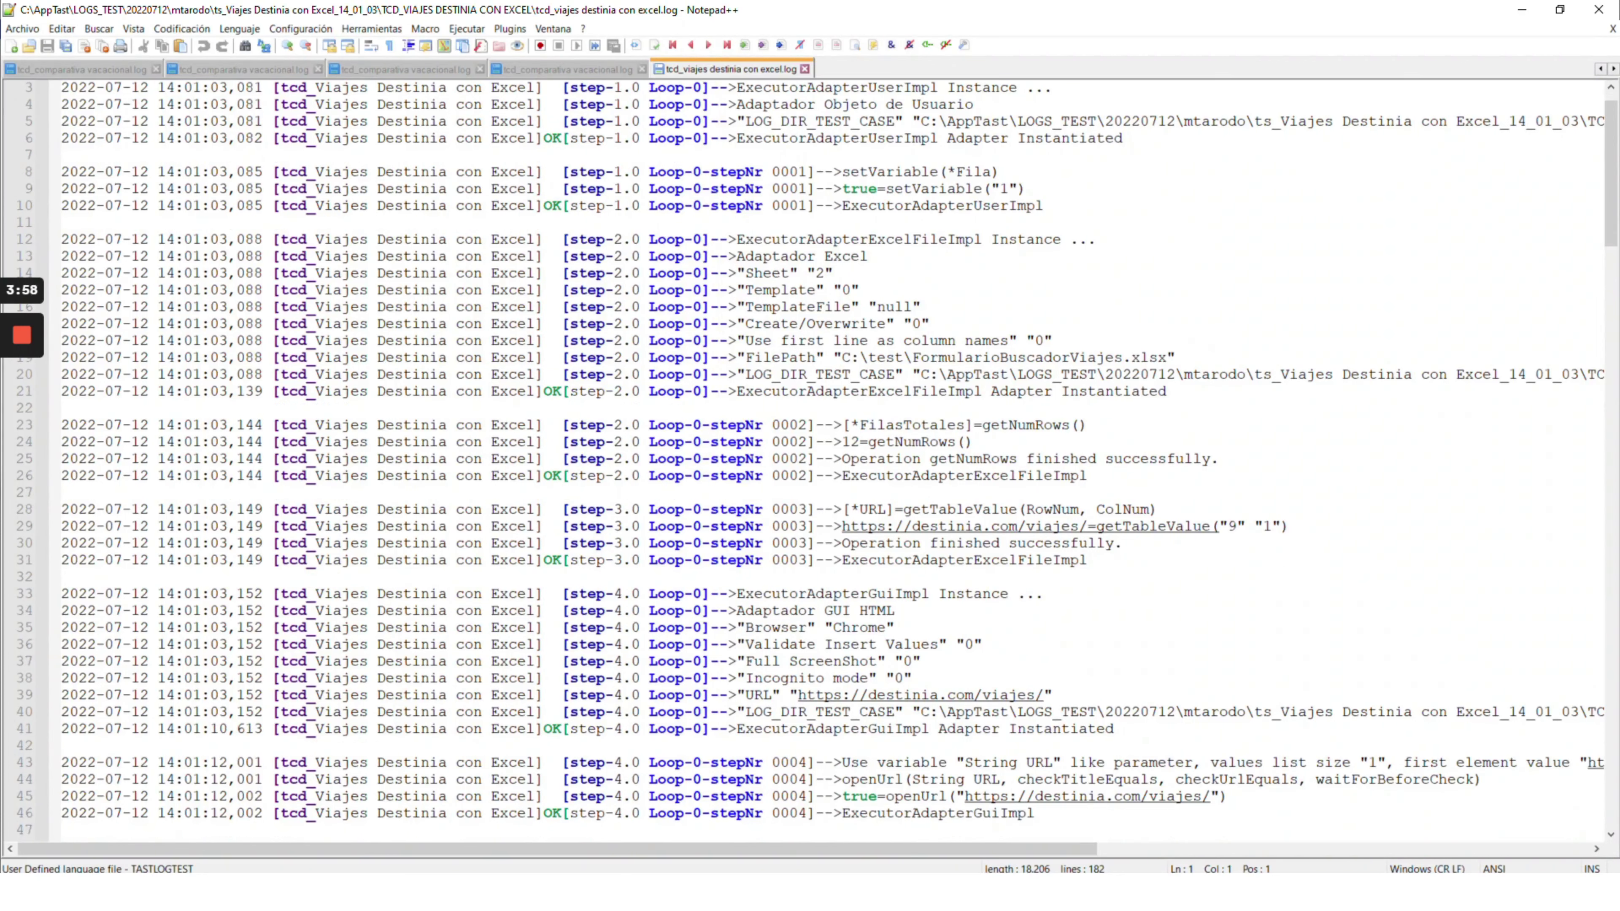
scroll(833, 459, up, 1)
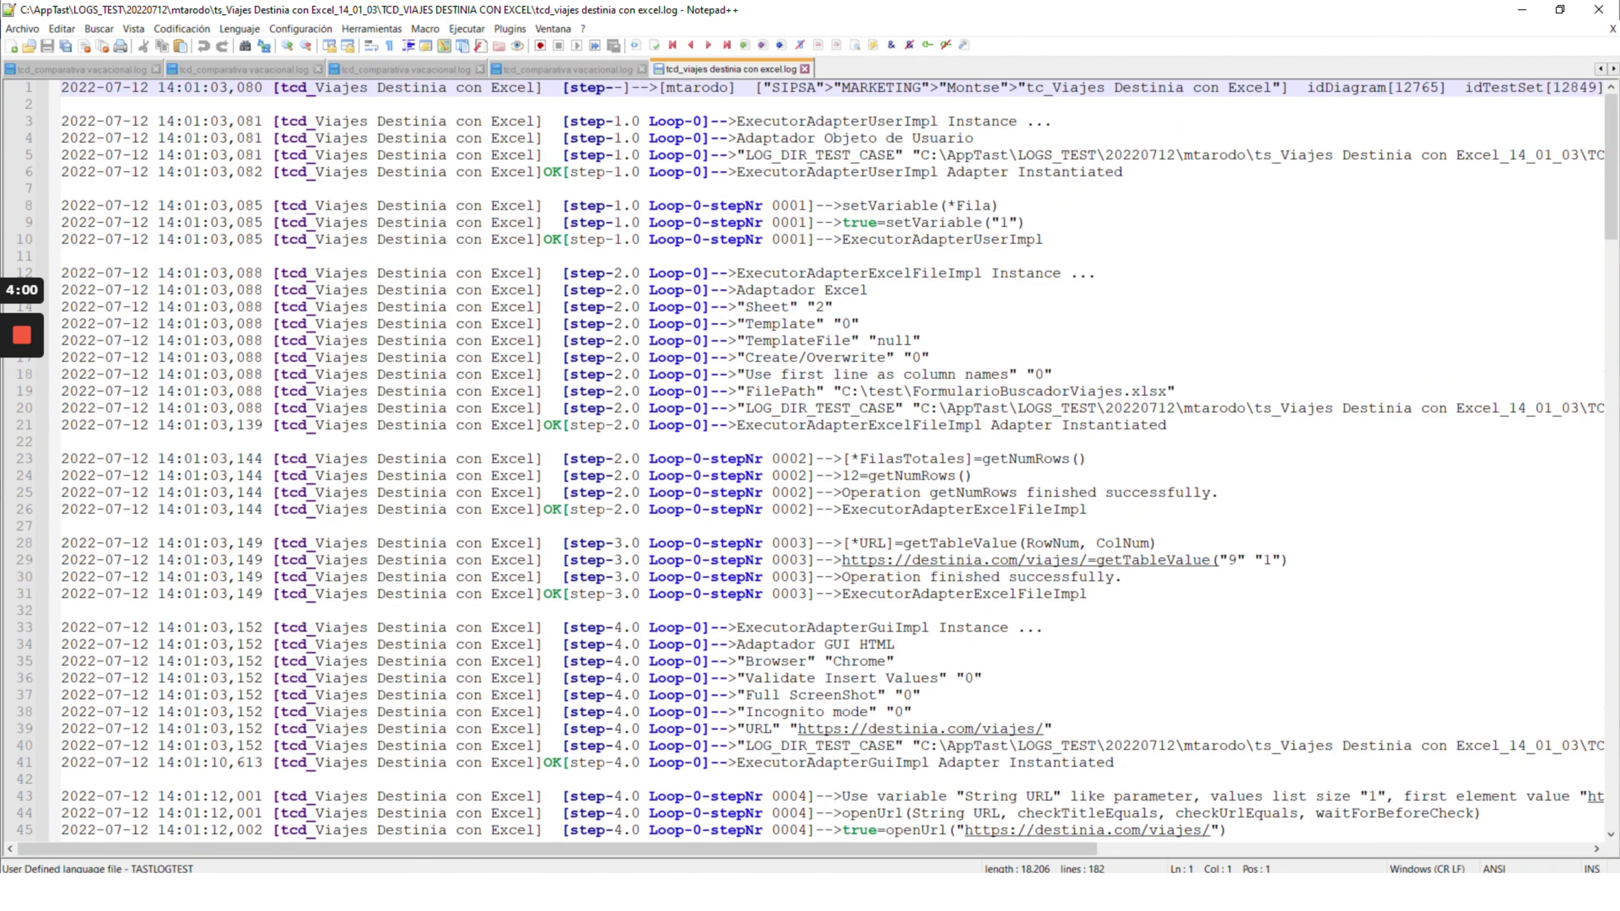
scroll(832, 460, down, 2)
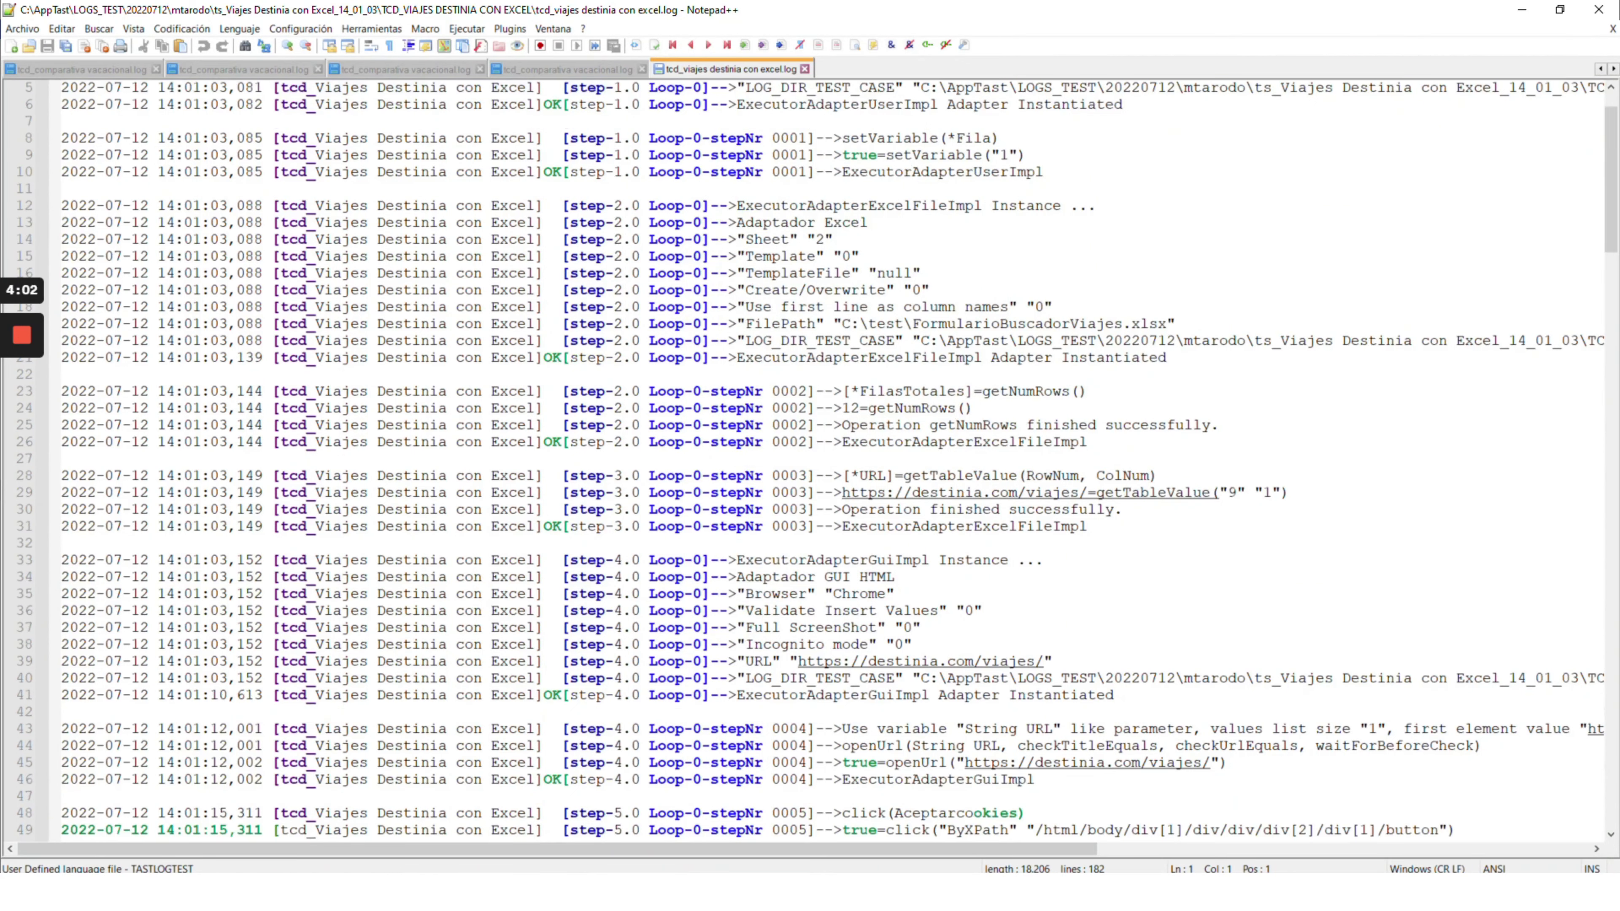
scroll(940, 494, down, 1)
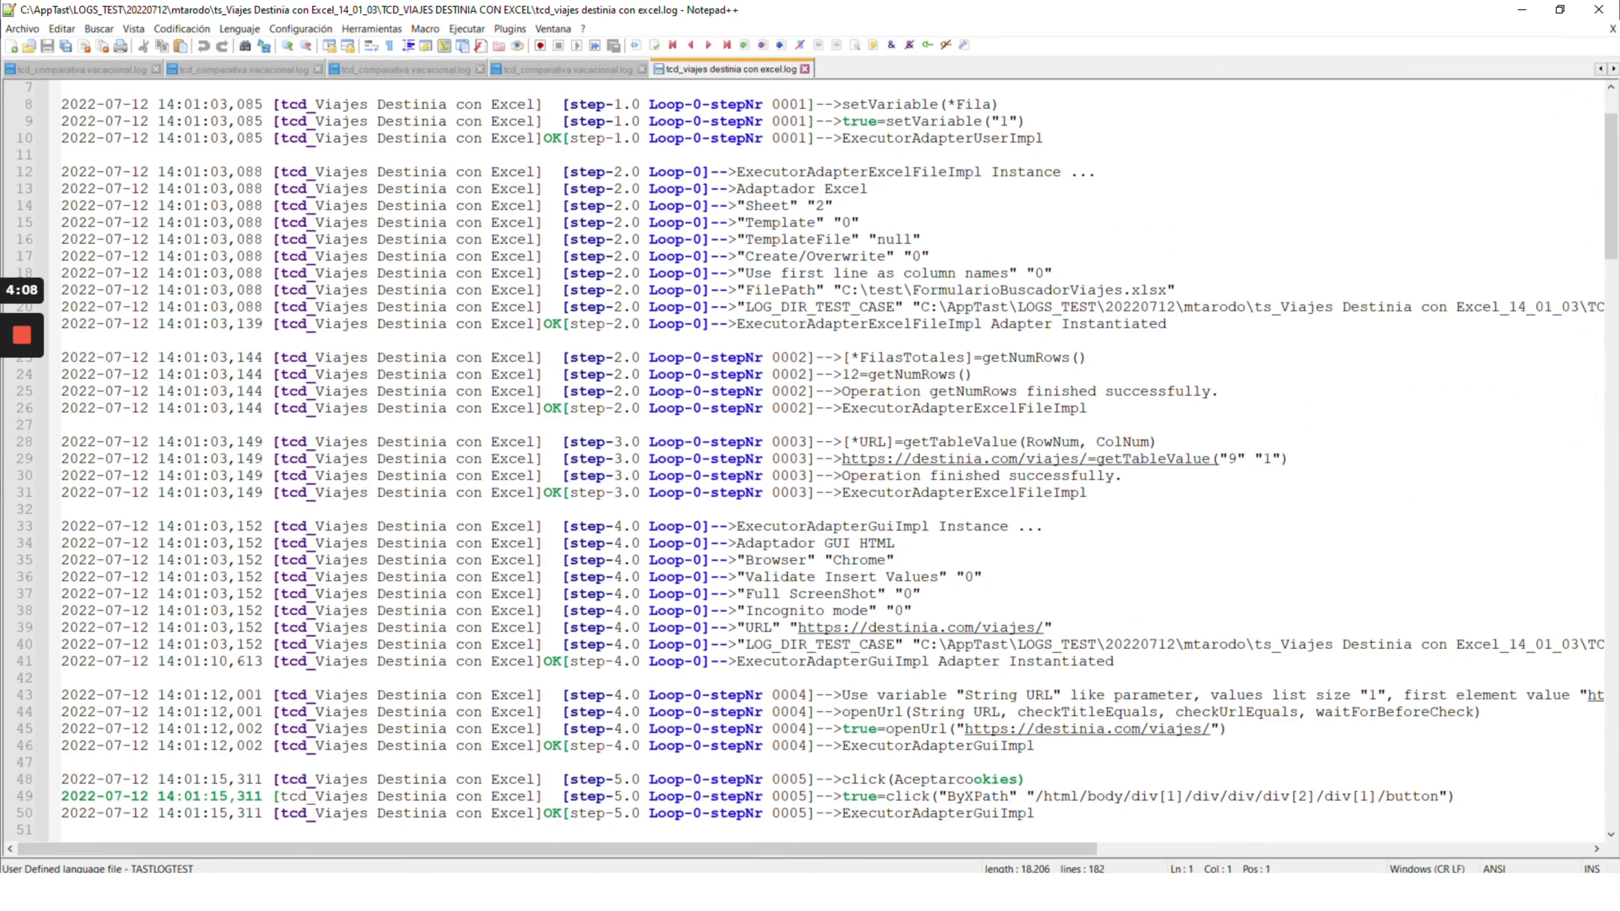
scroll(833, 459, down, 3)
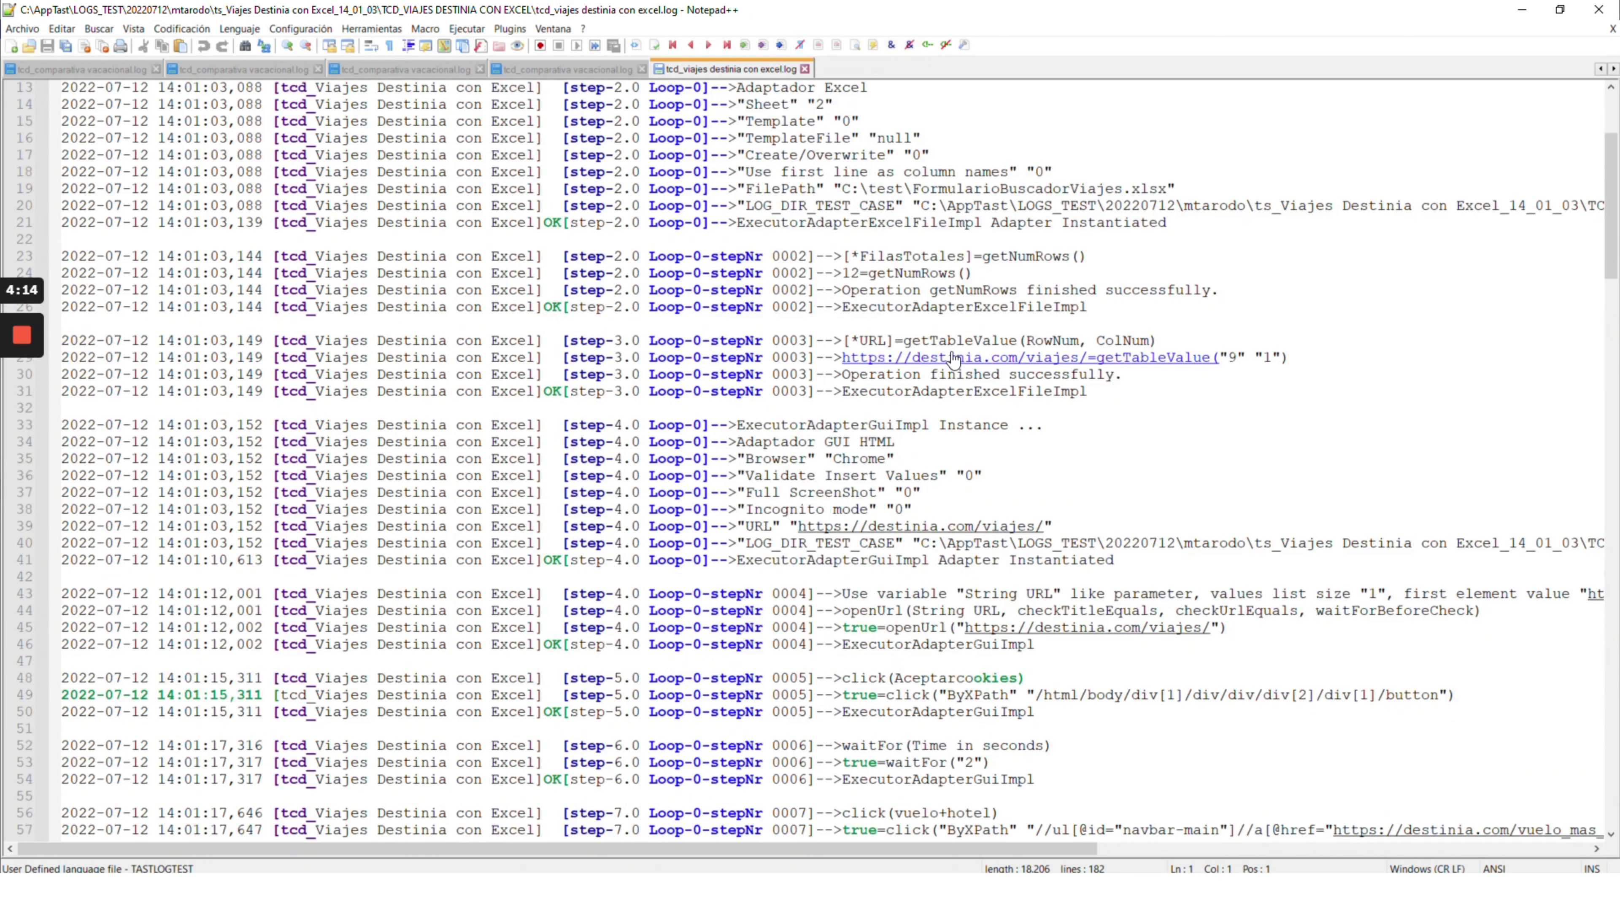
scroll(981, 361, down, 2)
scroll(948, 474, down, 4)
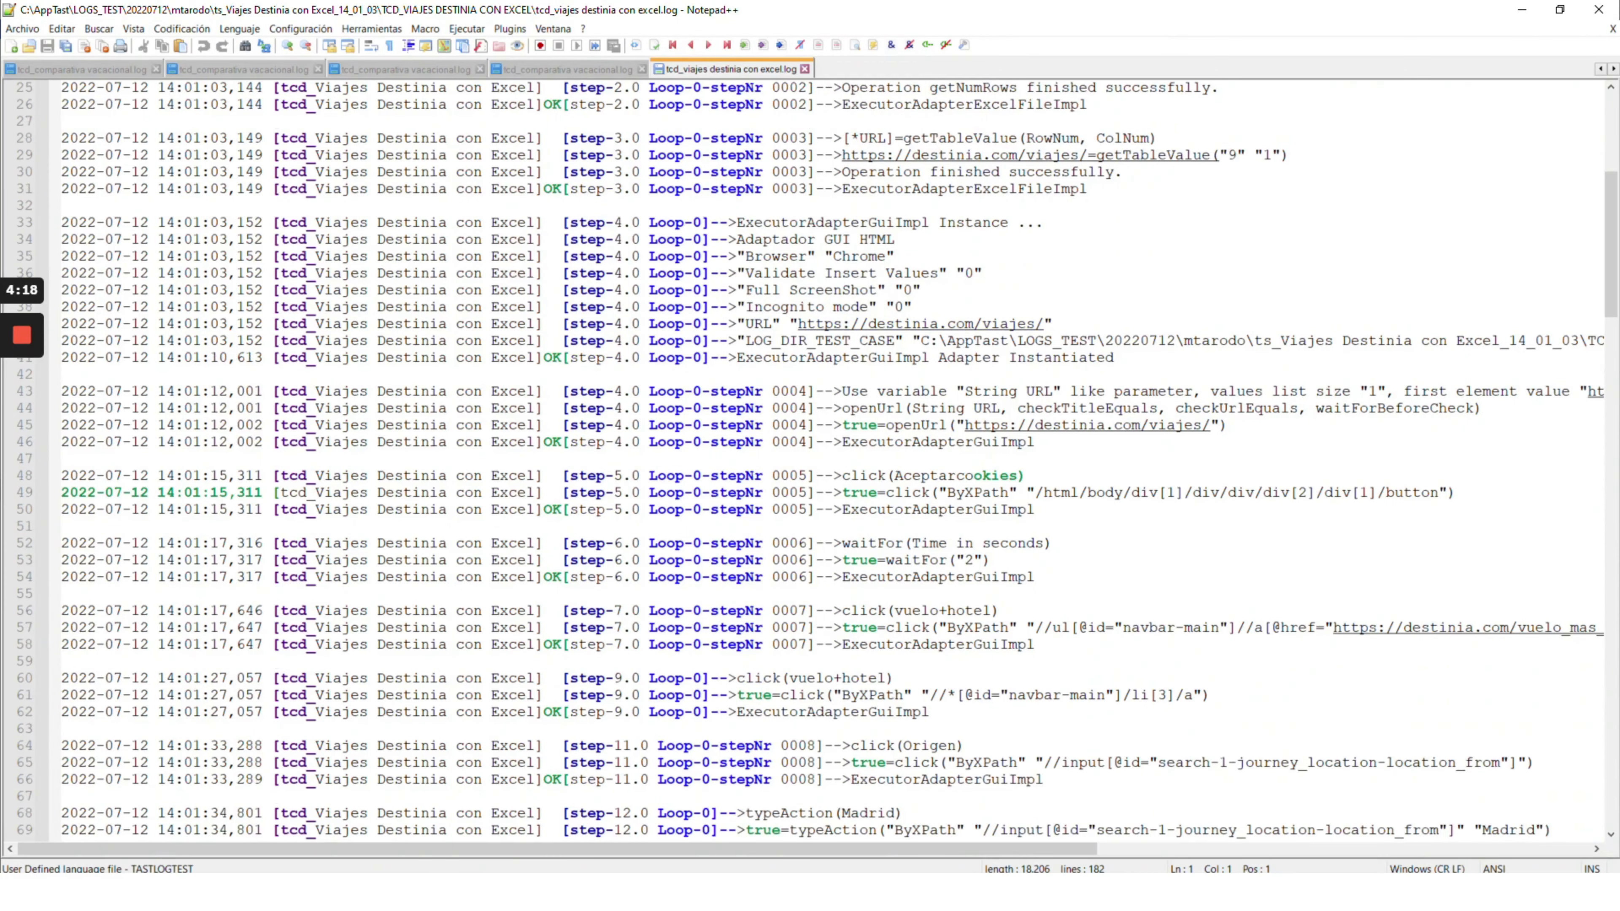
scroll(817, 461, down, 1)
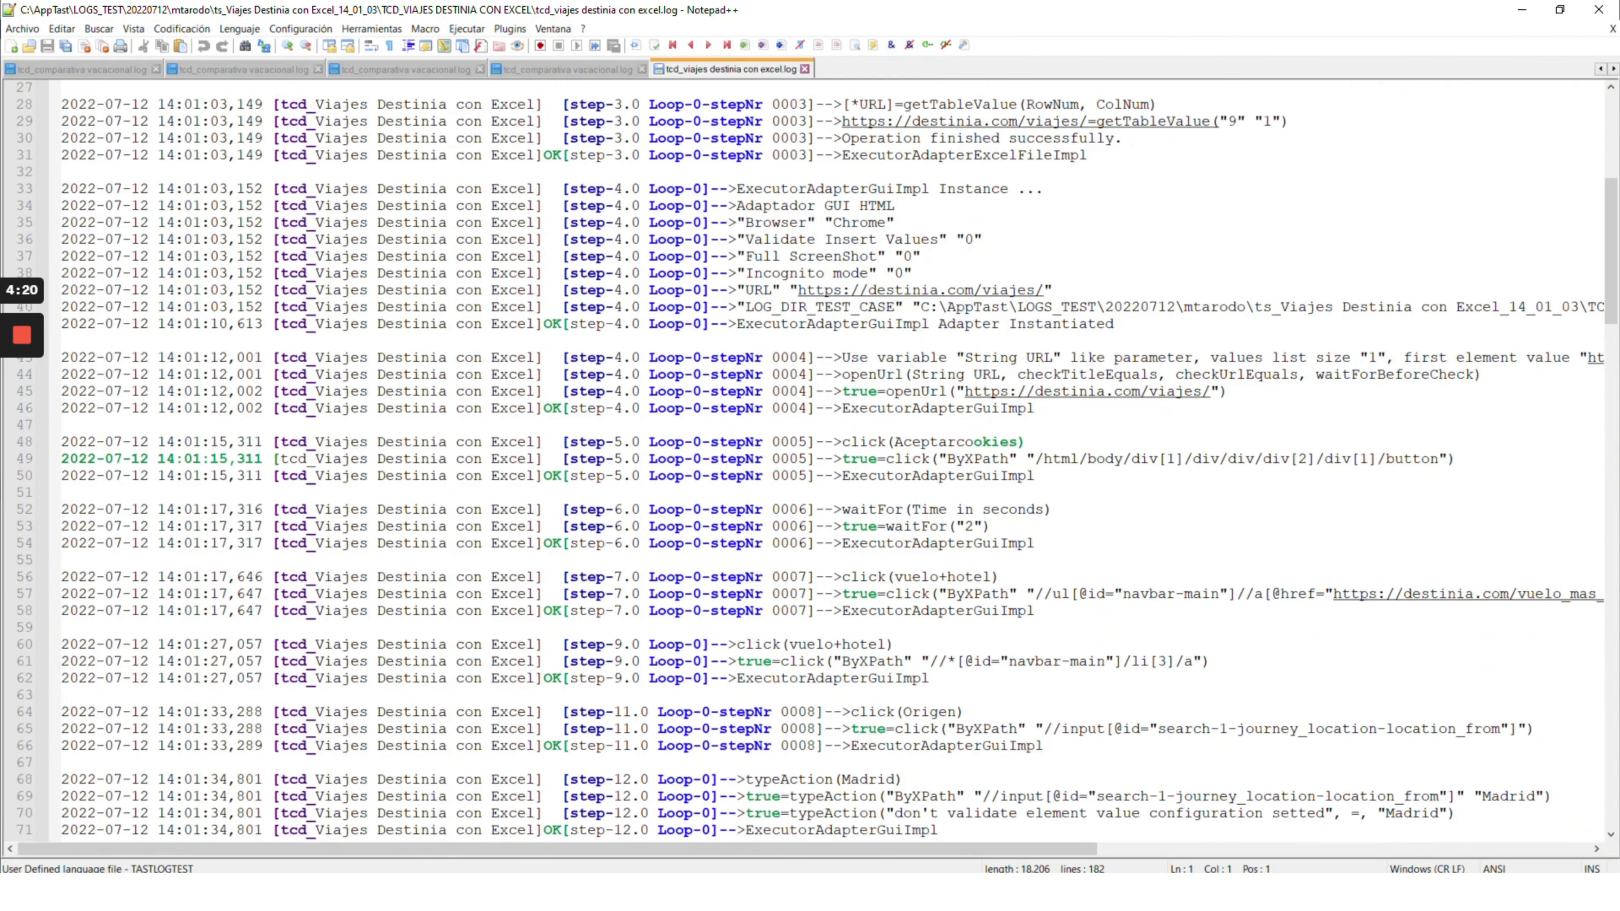
scroll(816, 460, down, 1)
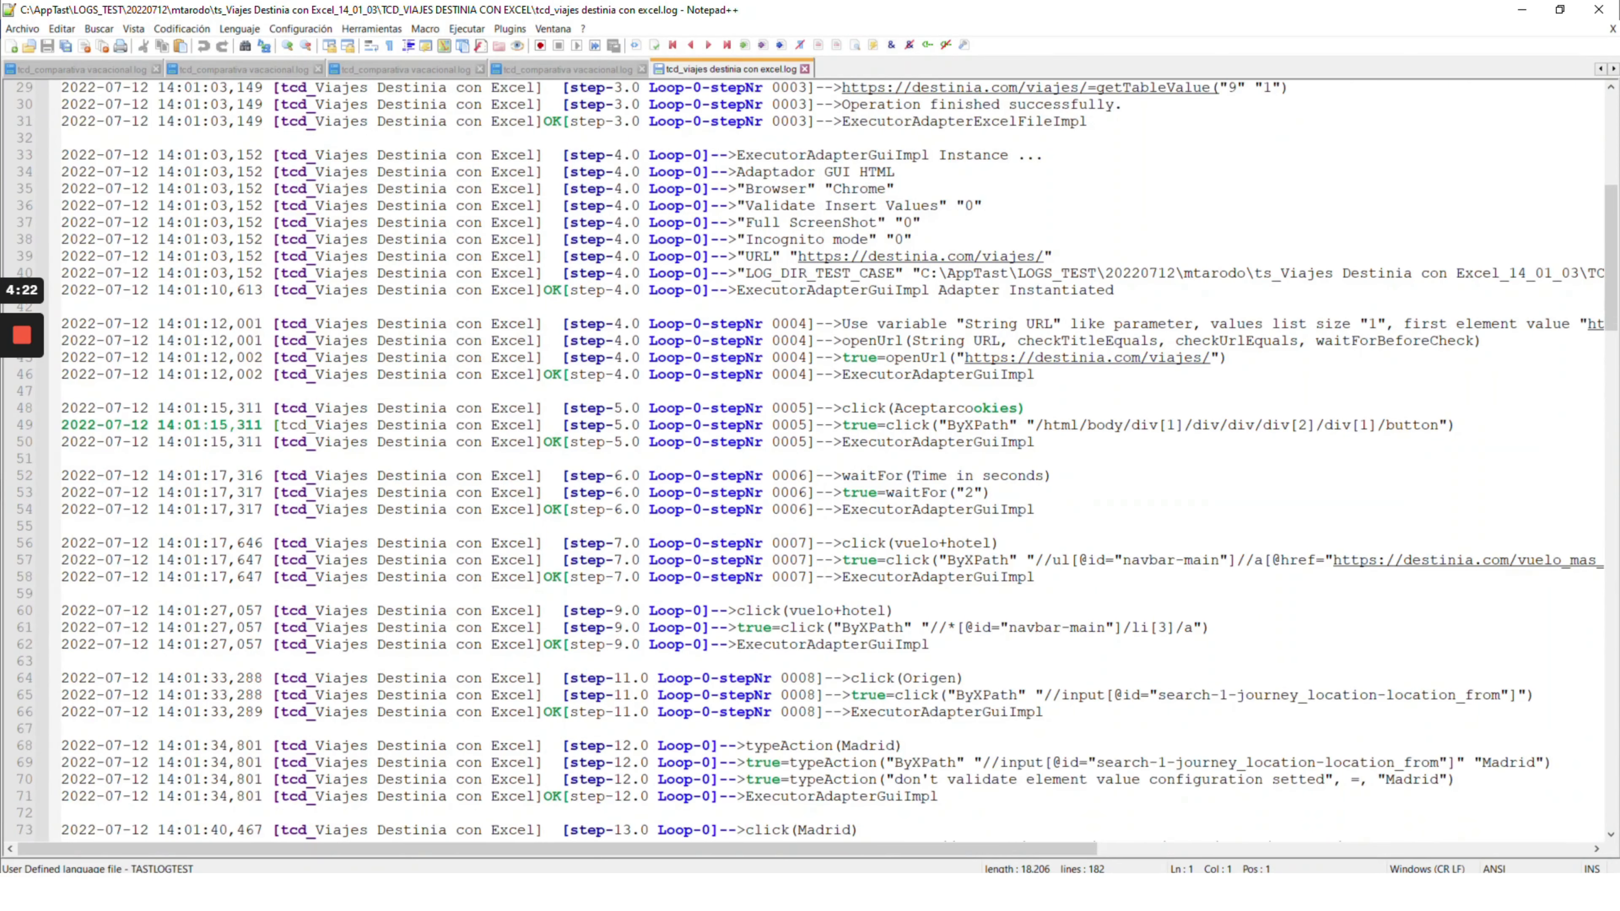
scroll(817, 459, down, 2)
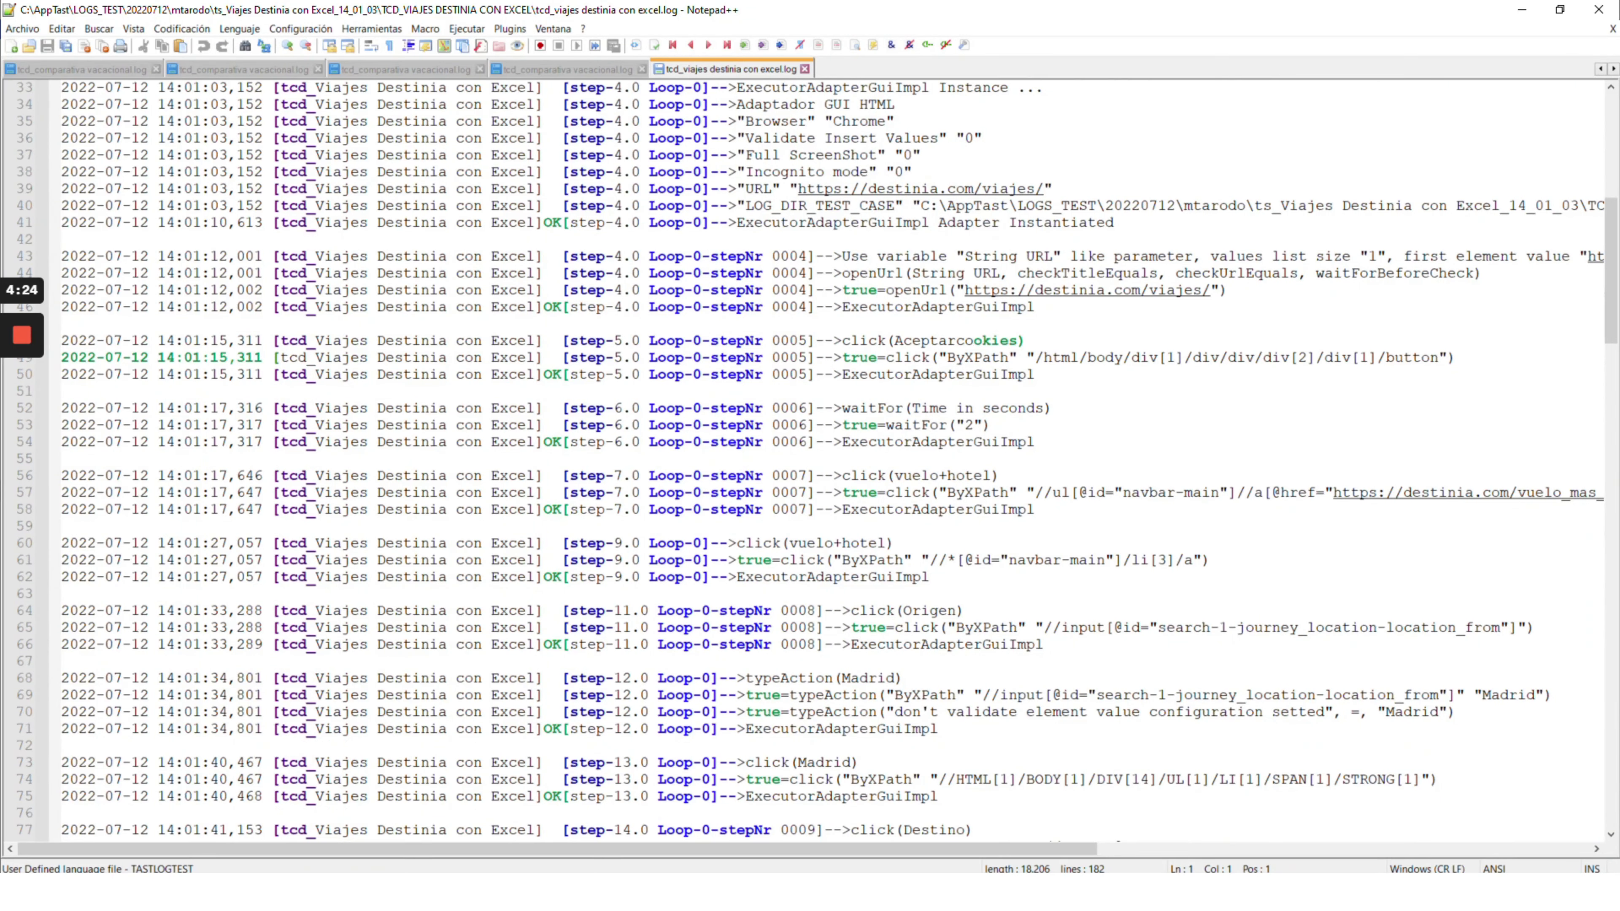
scroll(817, 460, down, 2)
scroll(816, 460, down, 5)
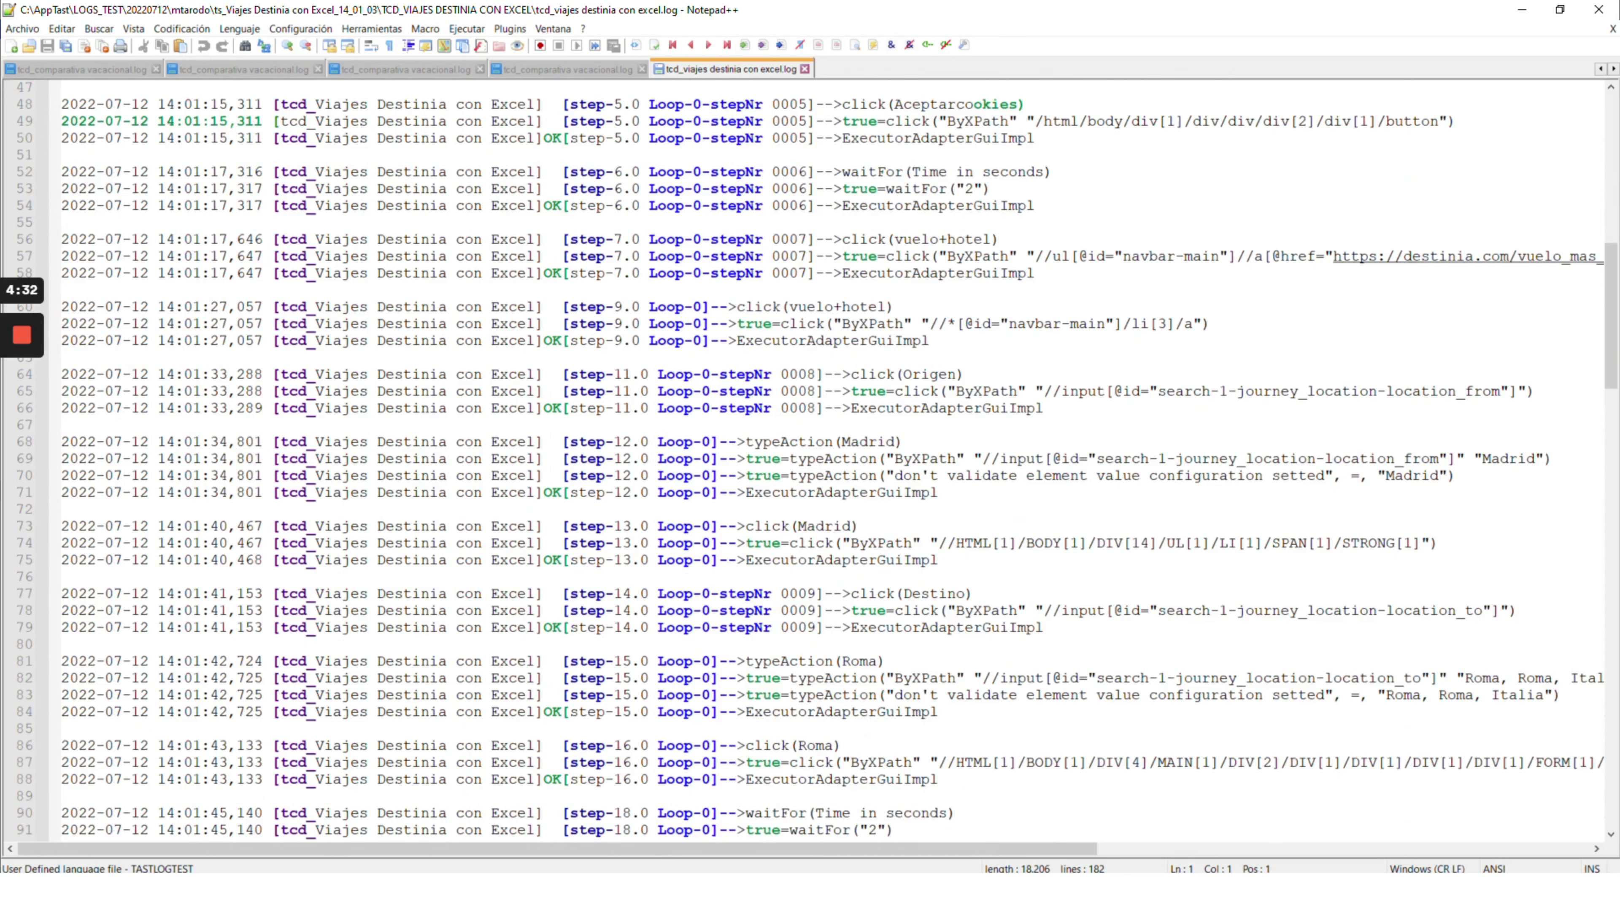
scroll(816, 460, down, 2)
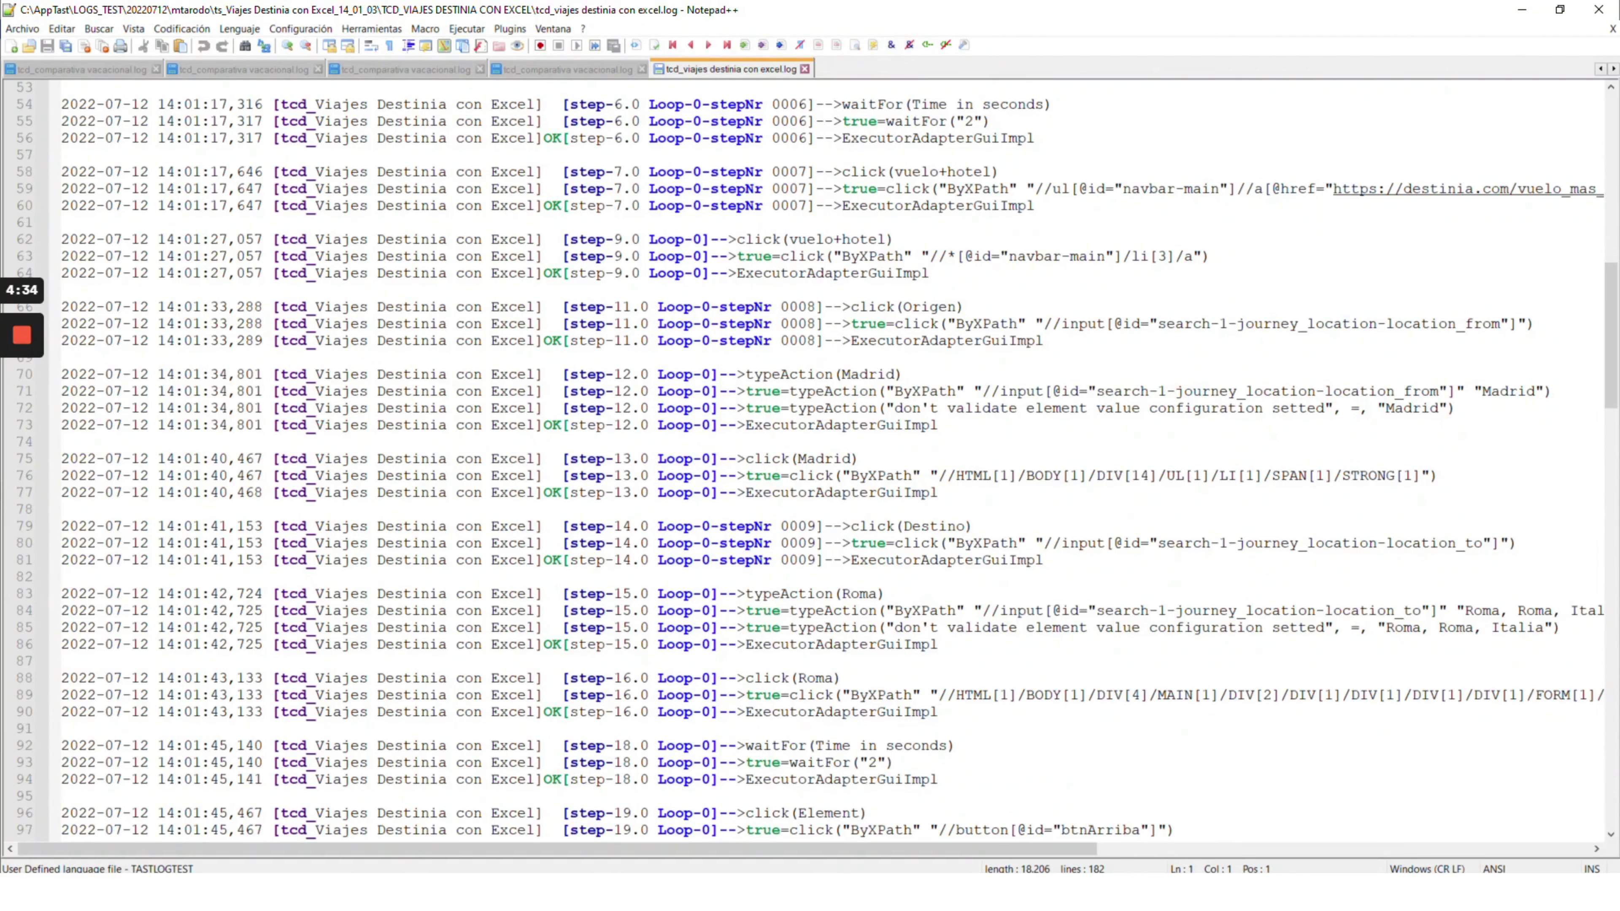
scroll(816, 460, down, 1)
scroll(816, 459, down, 5)
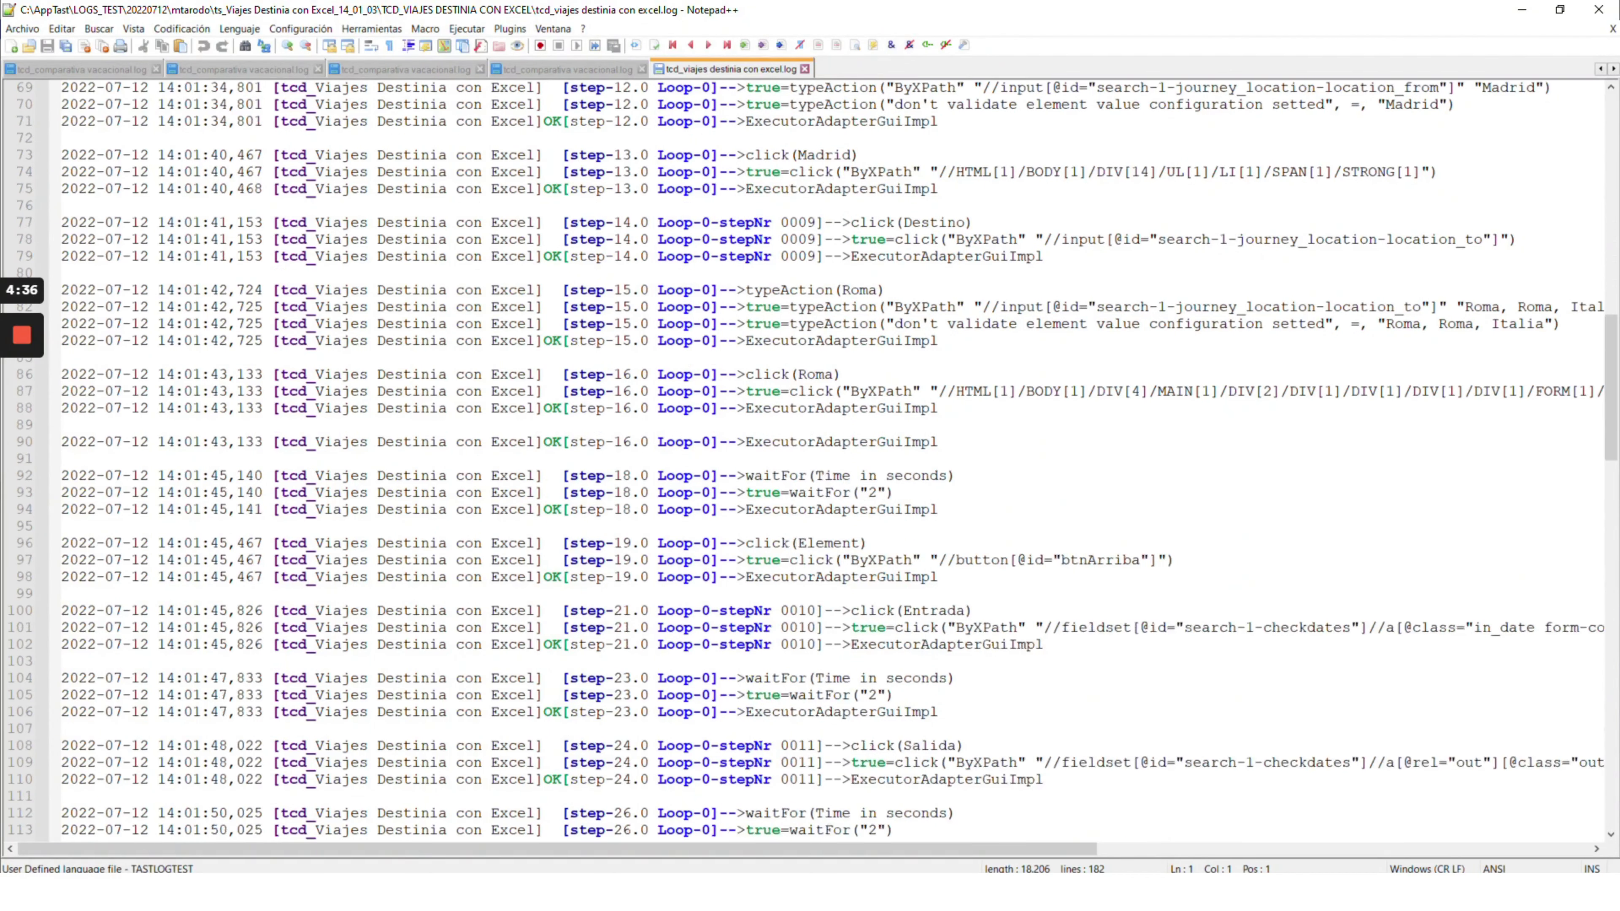
scroll(816, 459, down, 20)
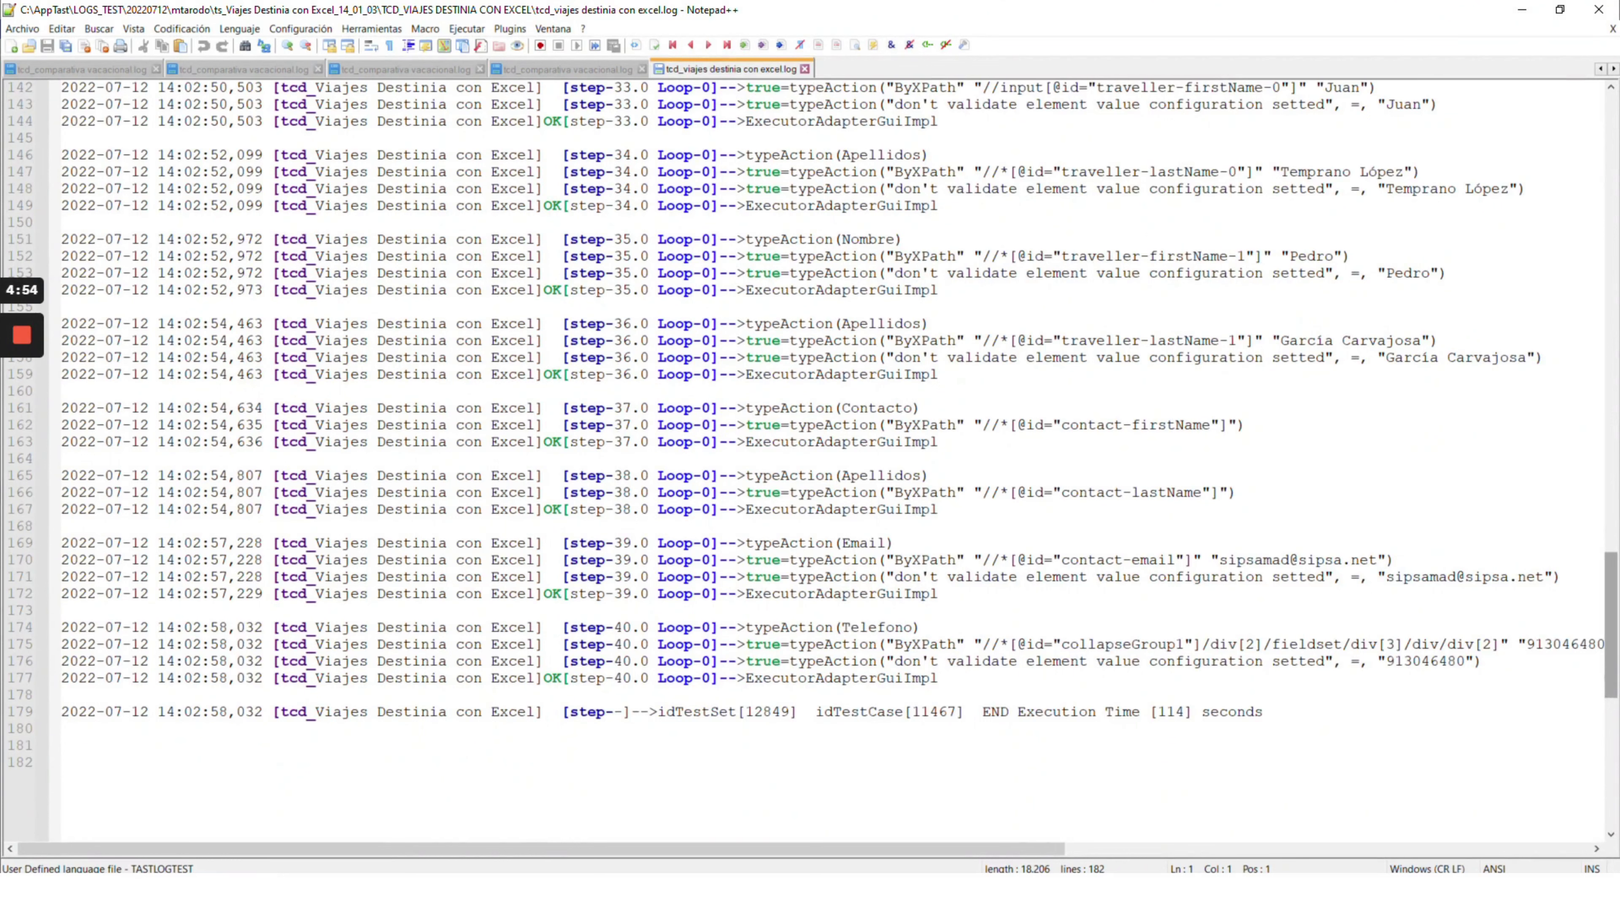
scroll(817, 460, down, 3)
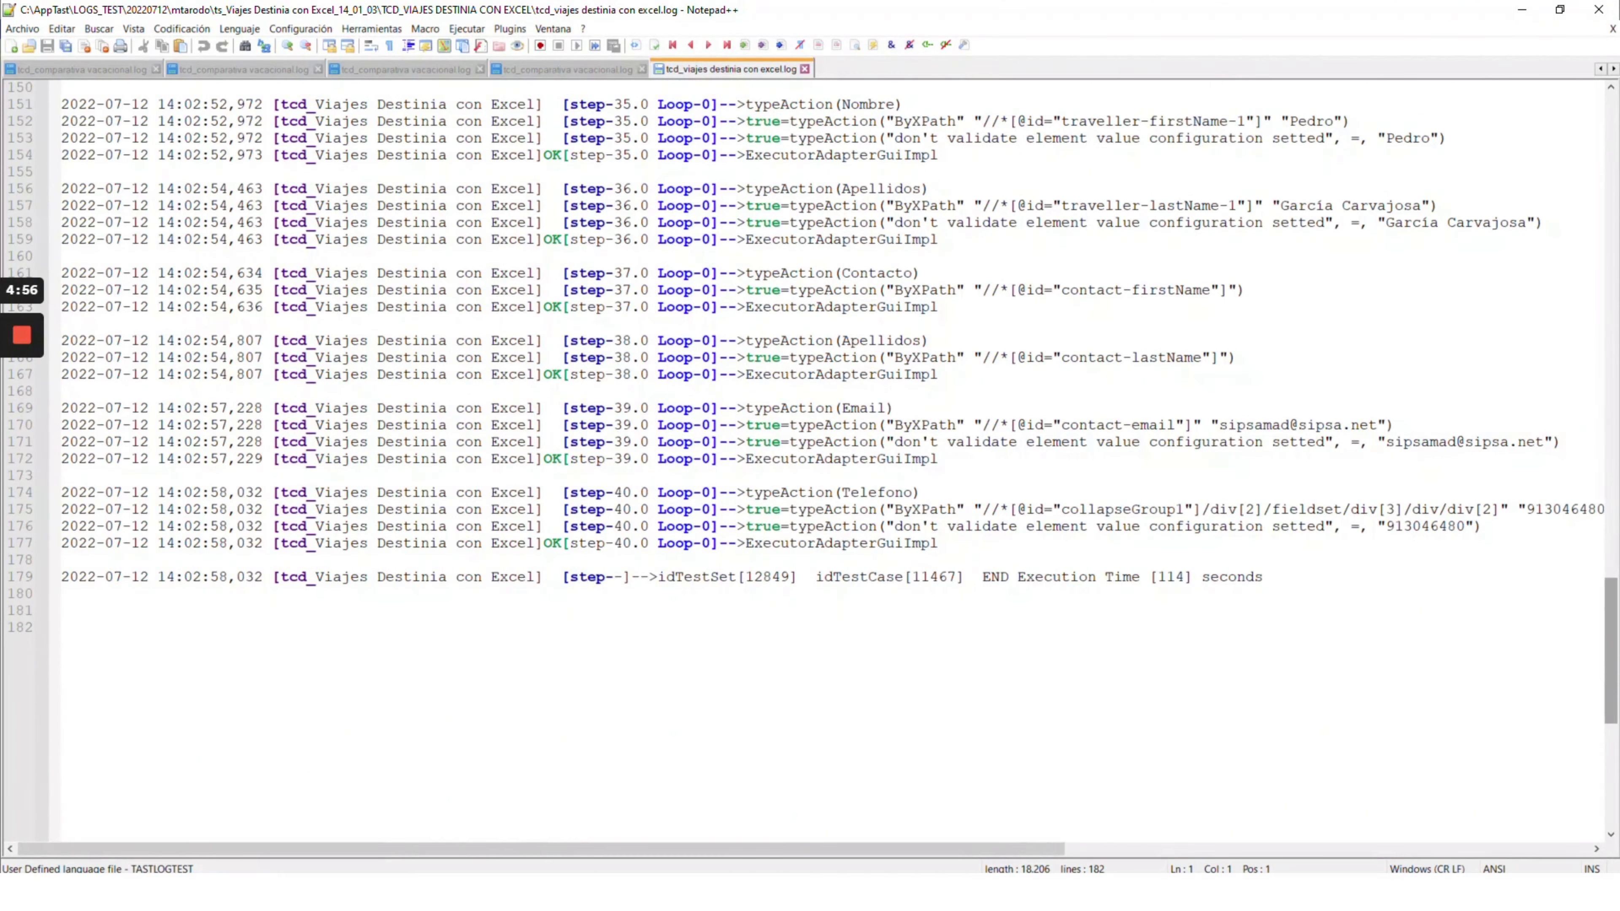
scroll(816, 460, down, 2)
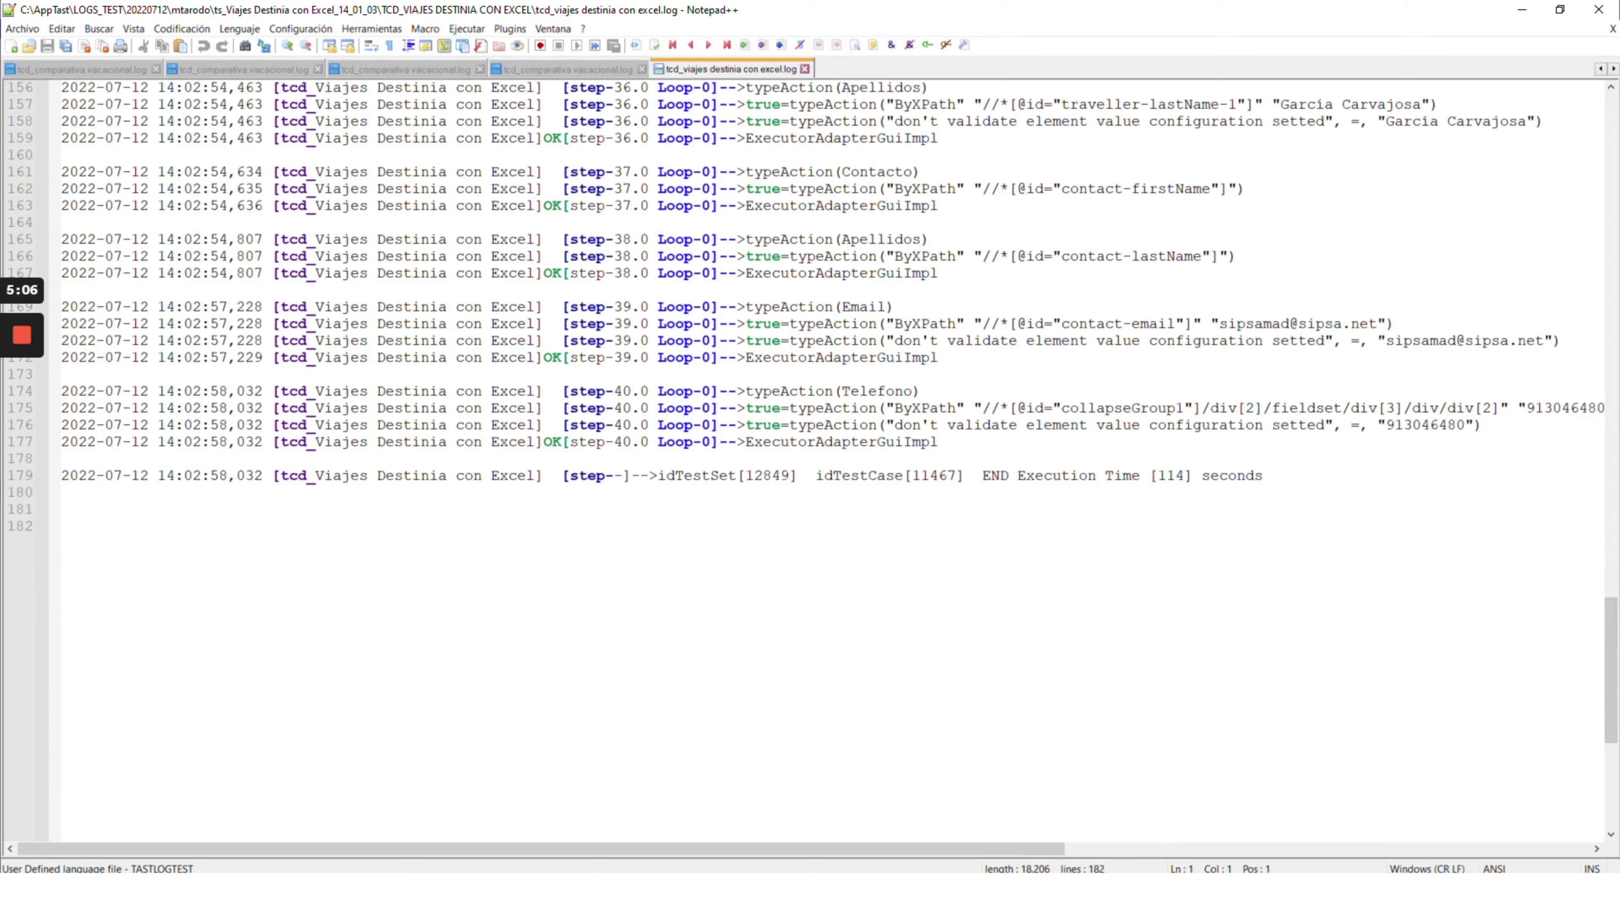
click(1600, 10)
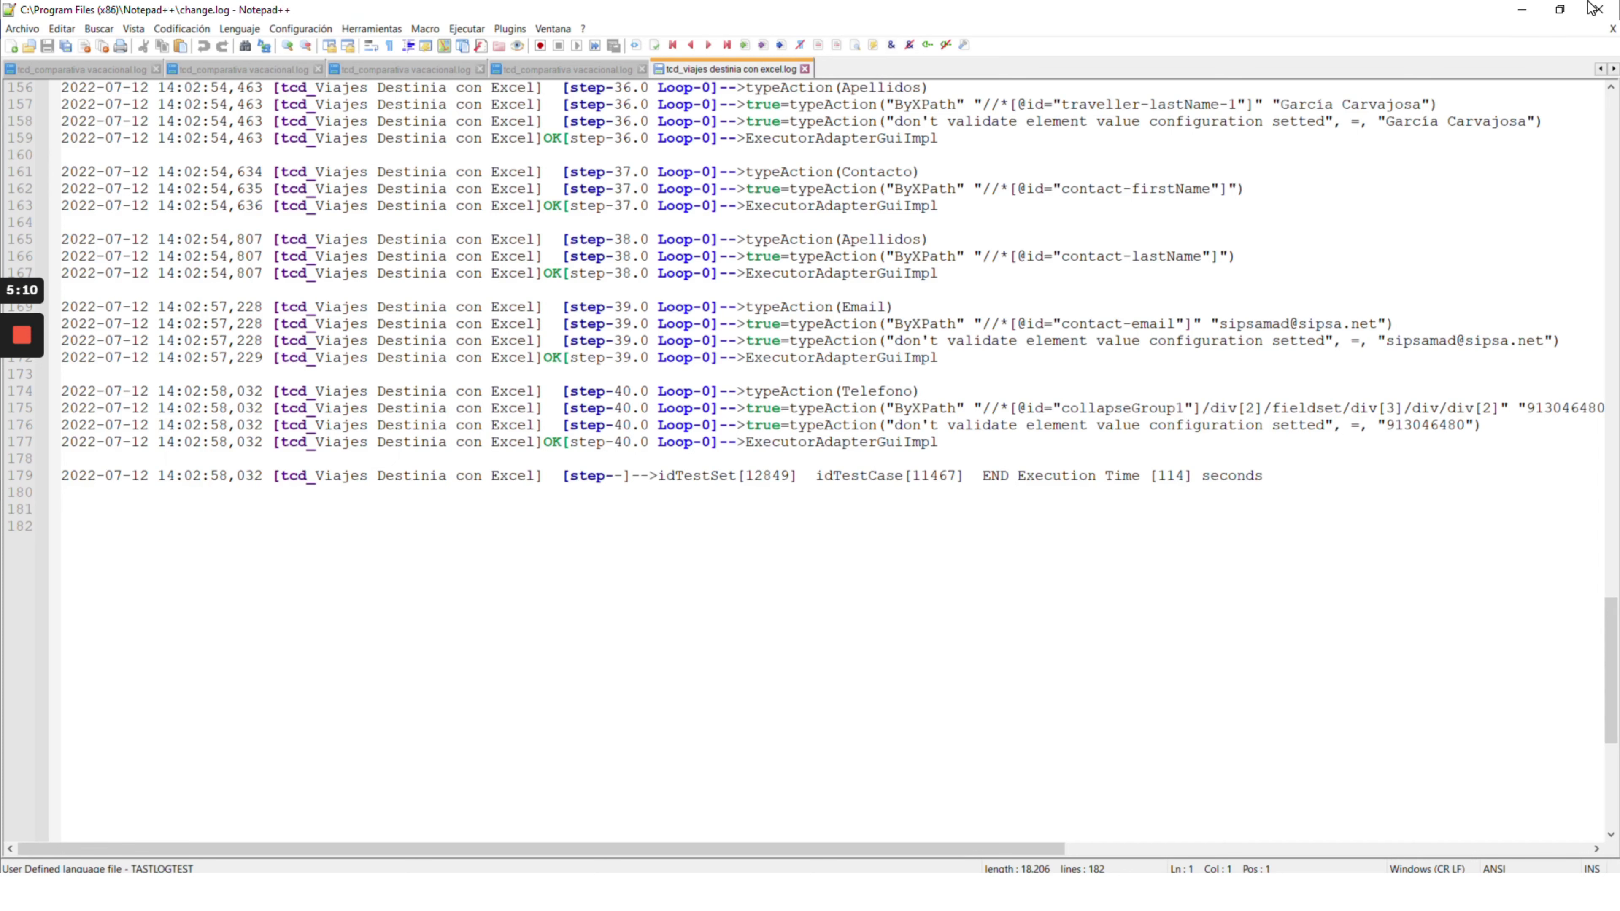
- Close Notepad++, the run folder, the PC Execution Client and the Destinia Chrome tab
click(1601, 10)
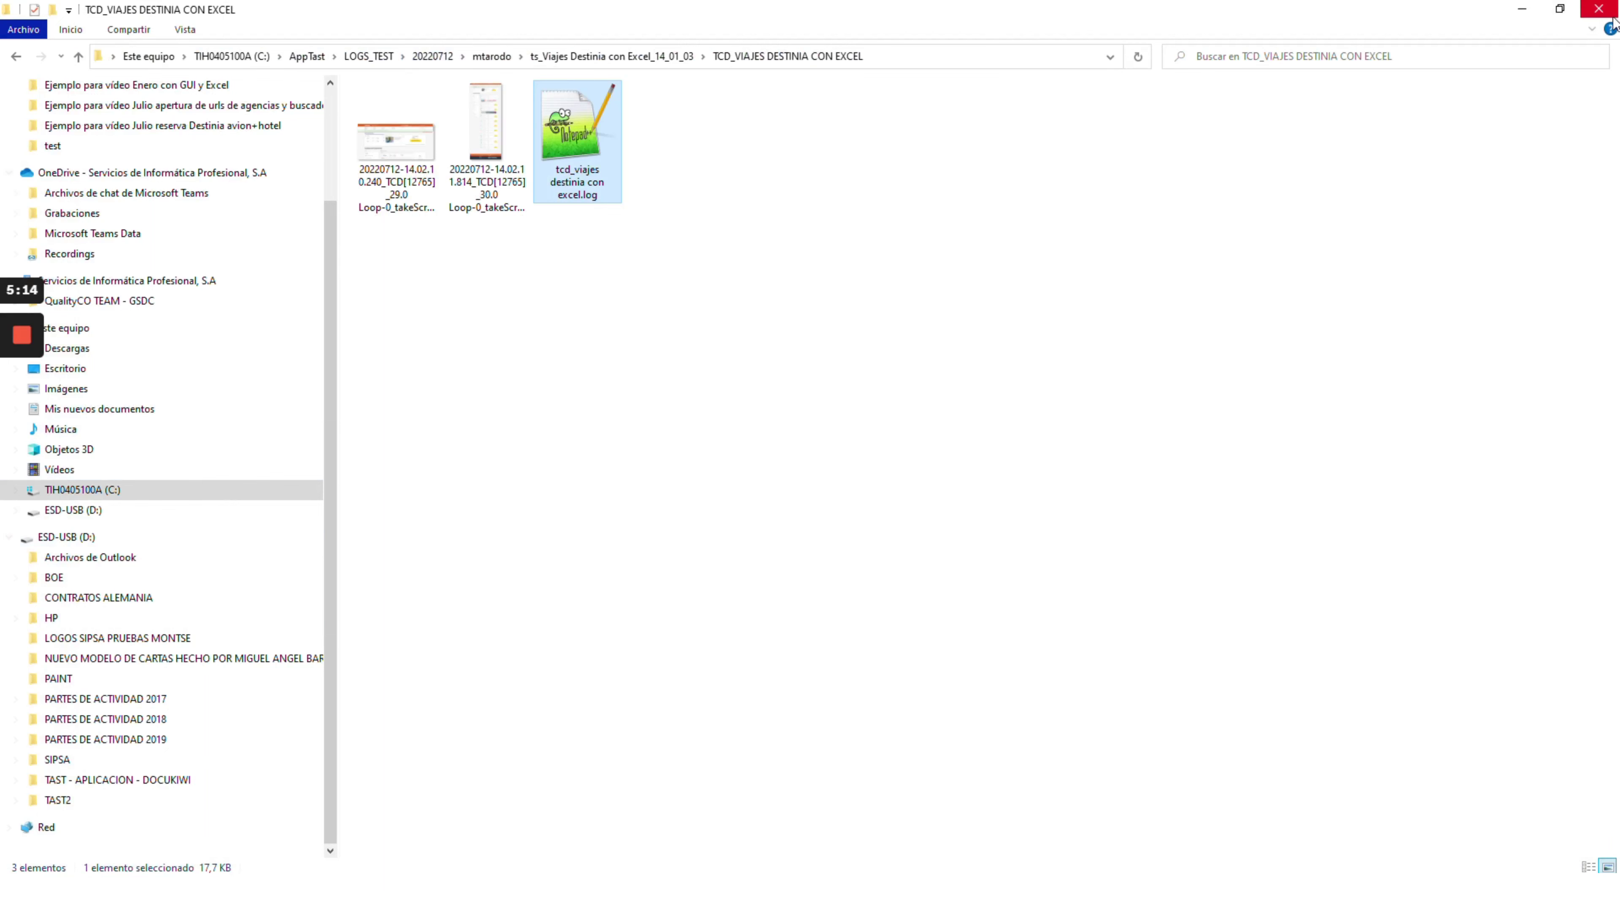
click(1601, 11)
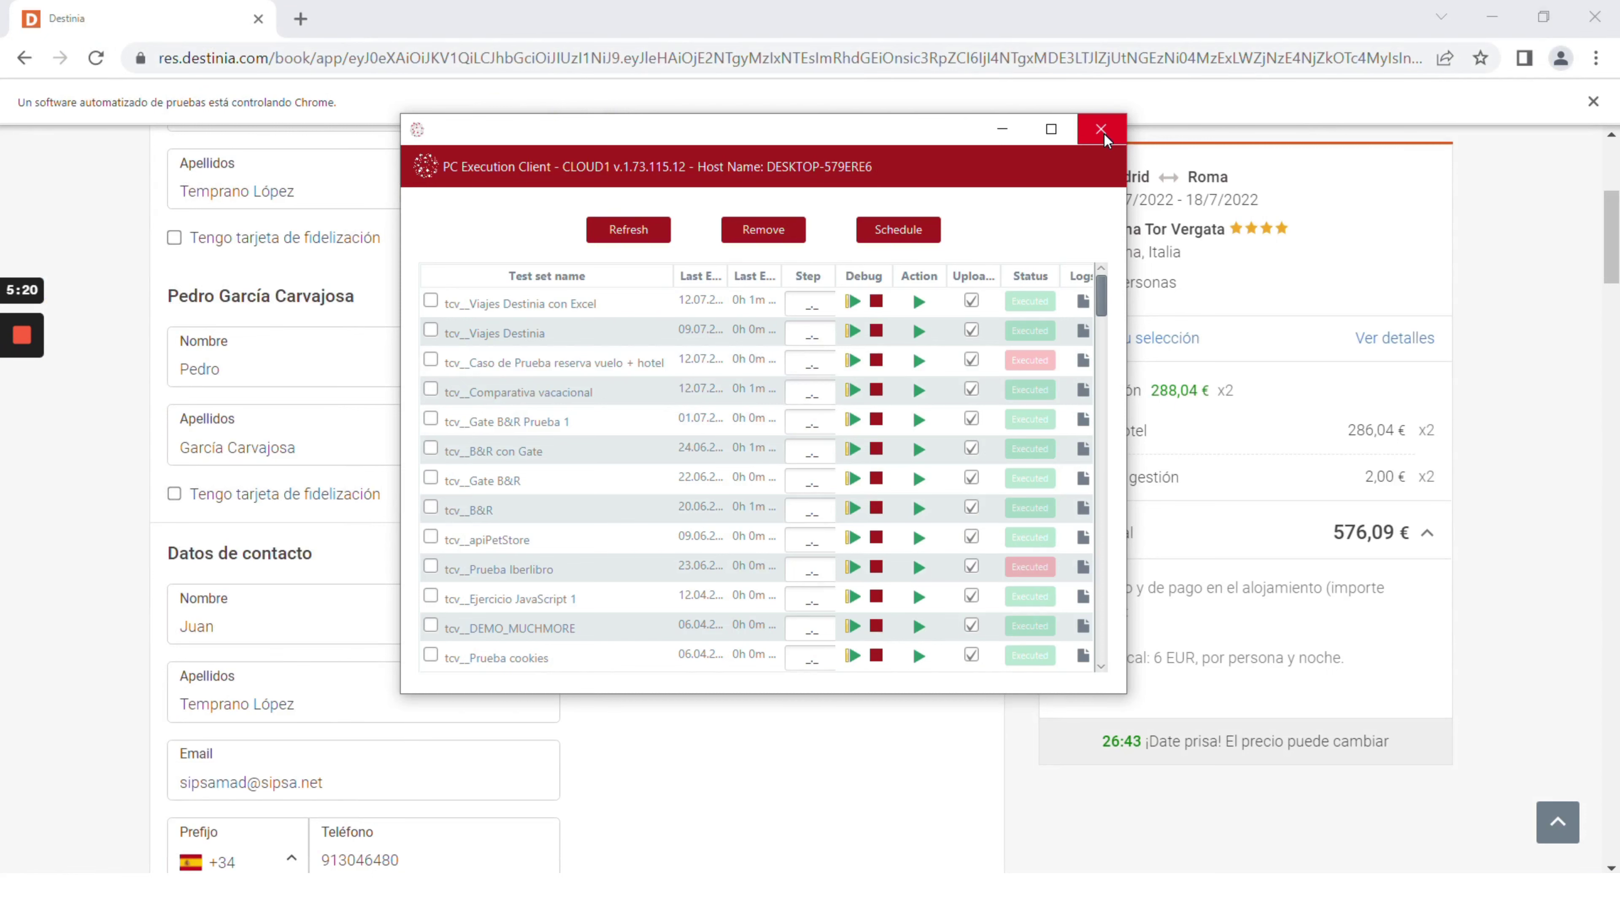
click(385, 102)
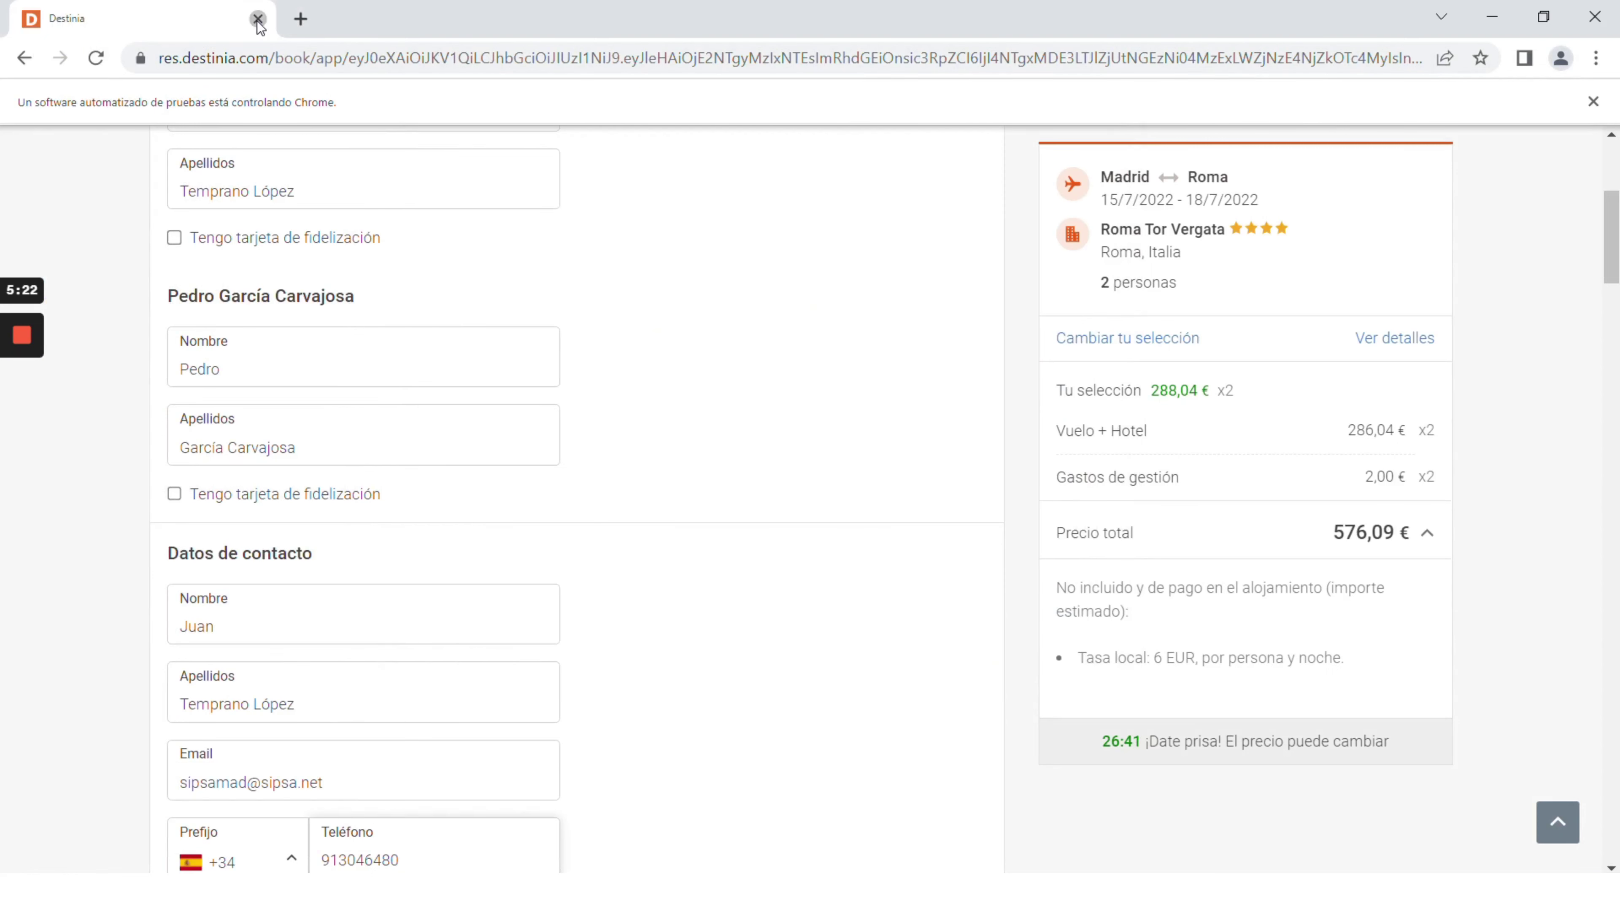
click(258, 19)
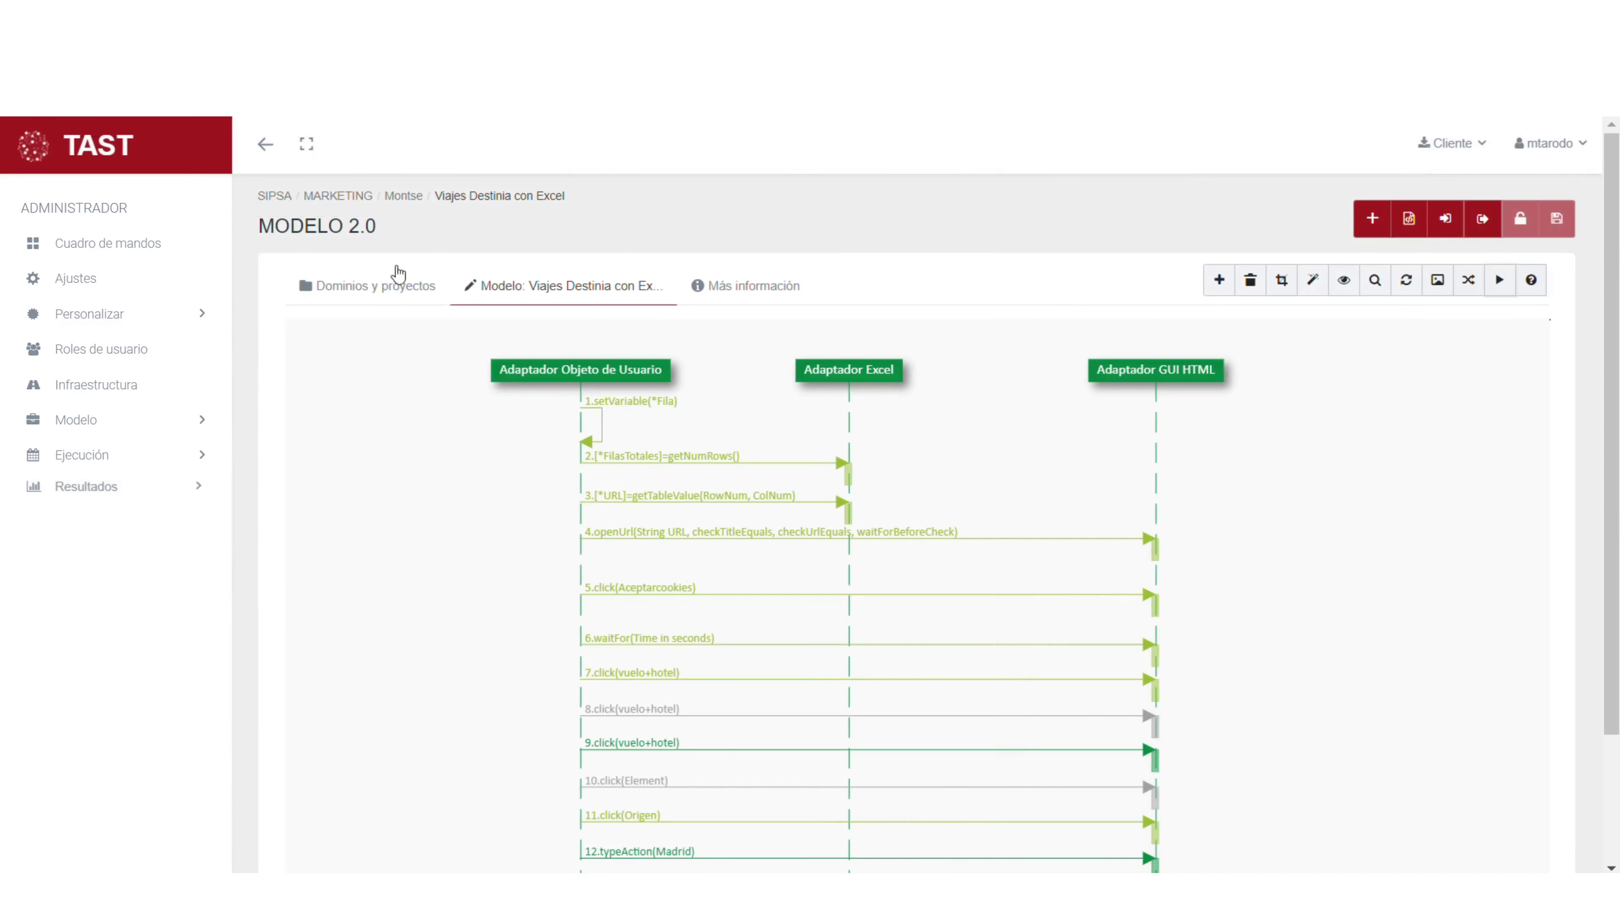
- From Resultados, download the latest run's evidence .docx and open it in Word
click(90, 489)
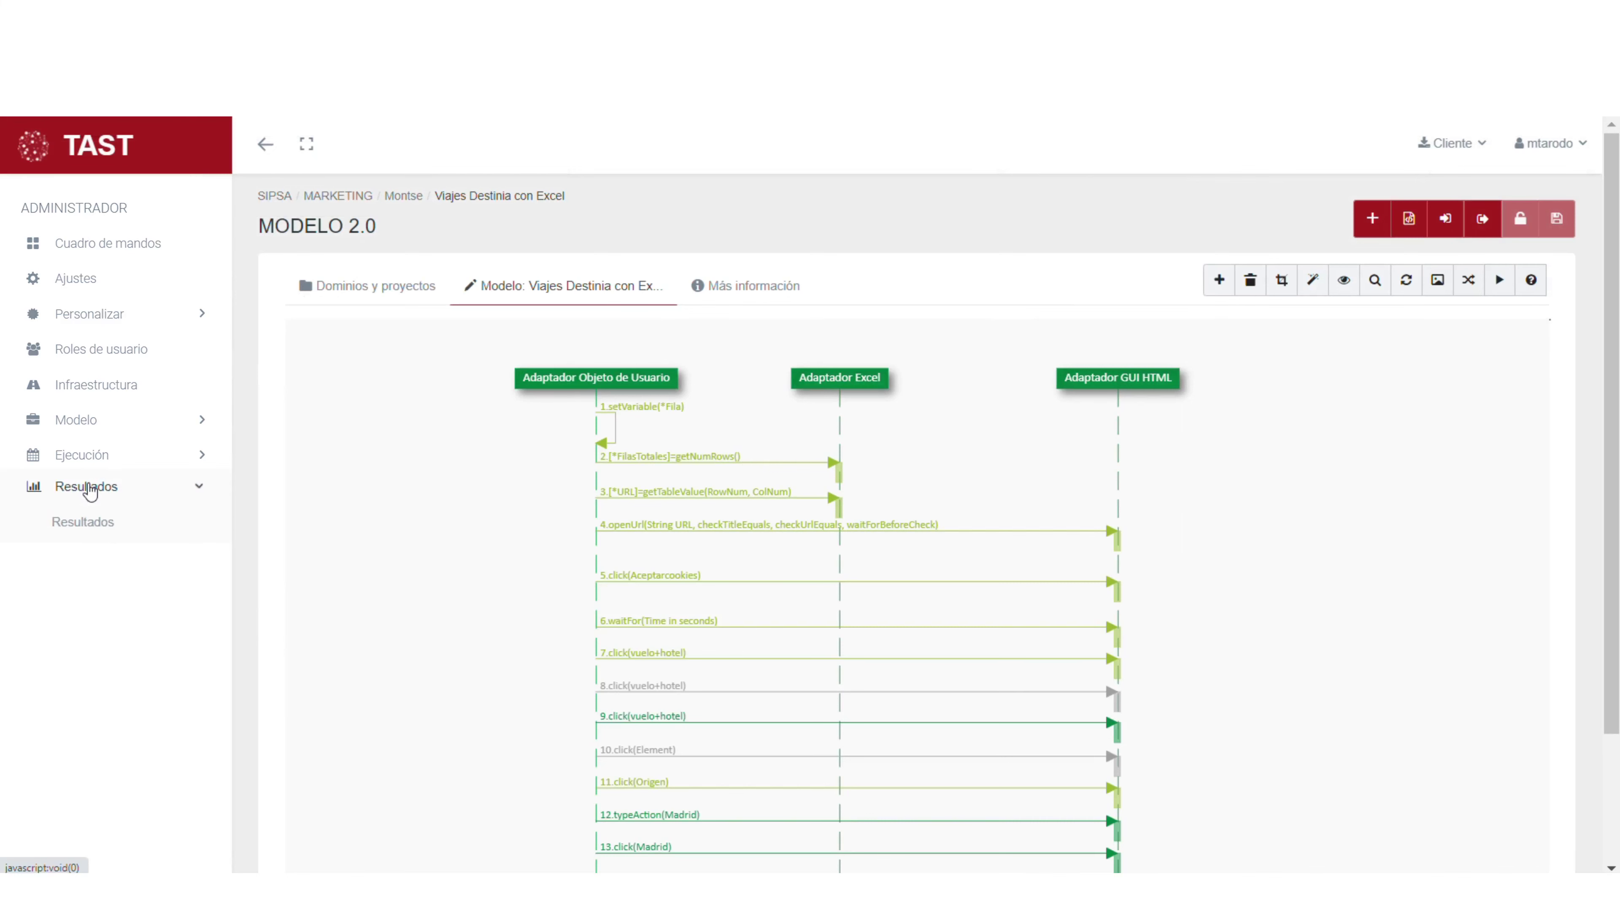
click(104, 522)
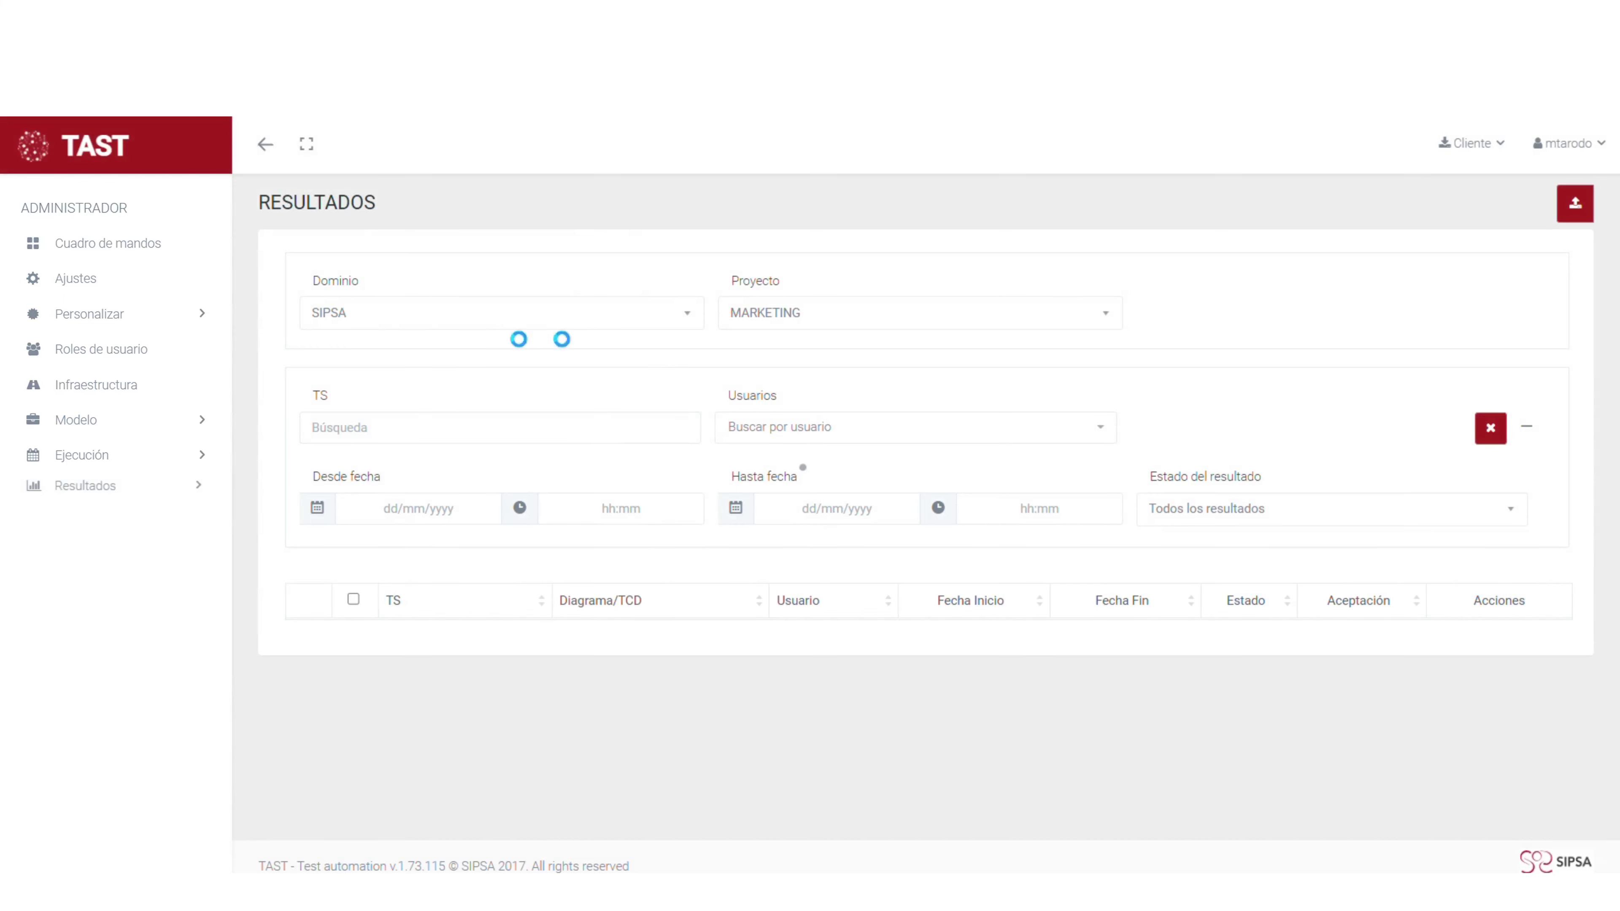
scroll(332, 635, down, 2)
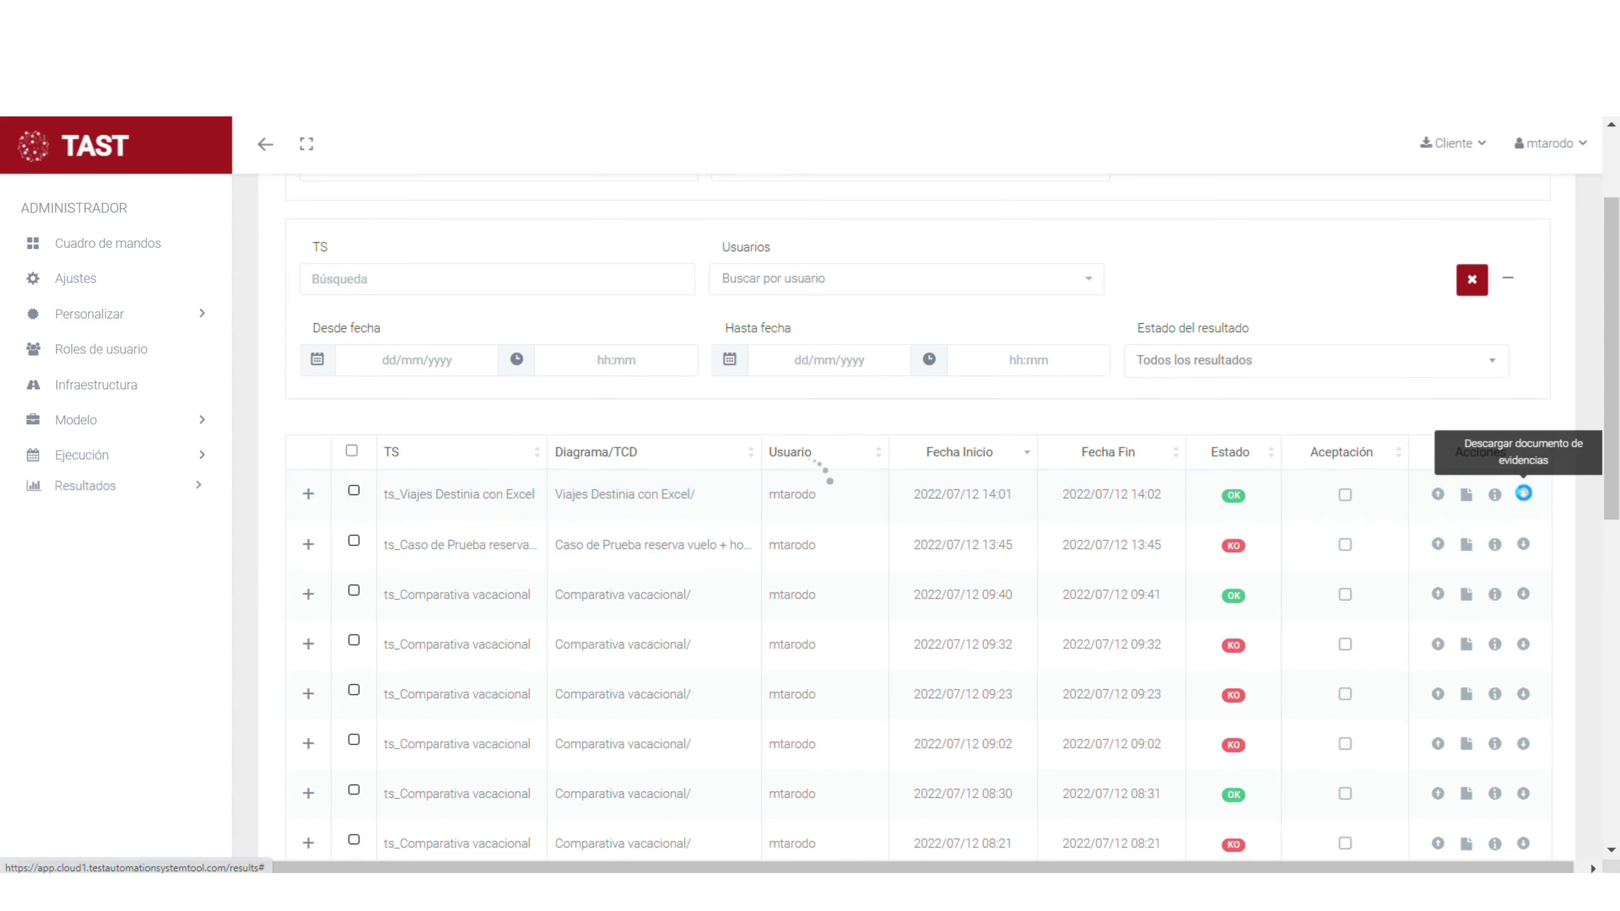
click(1524, 496)
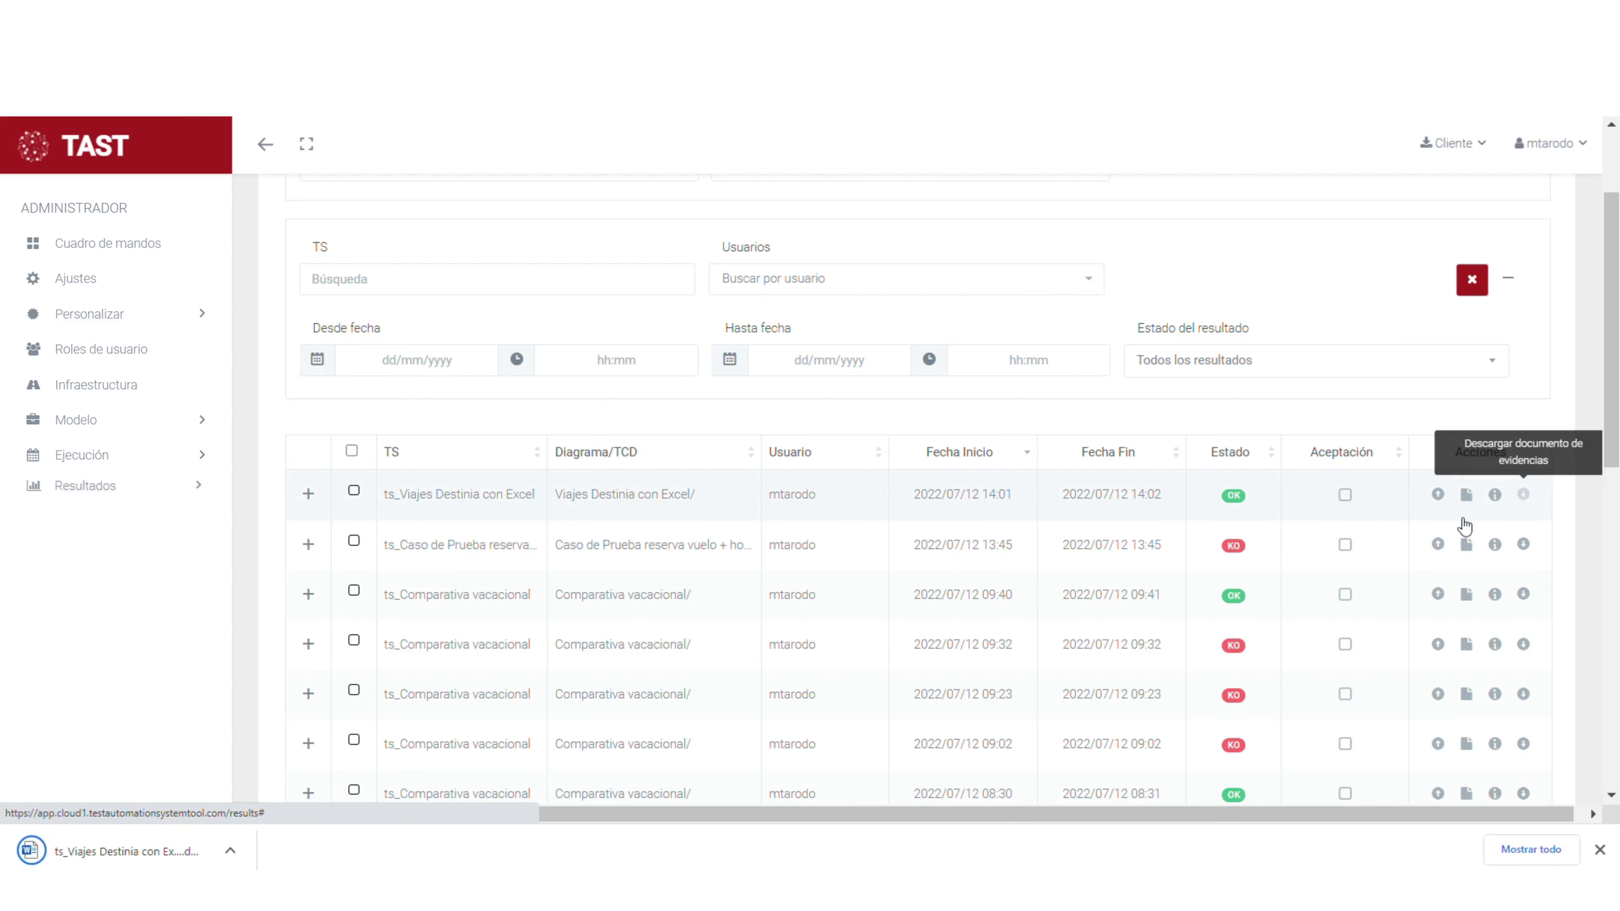
click(121, 852)
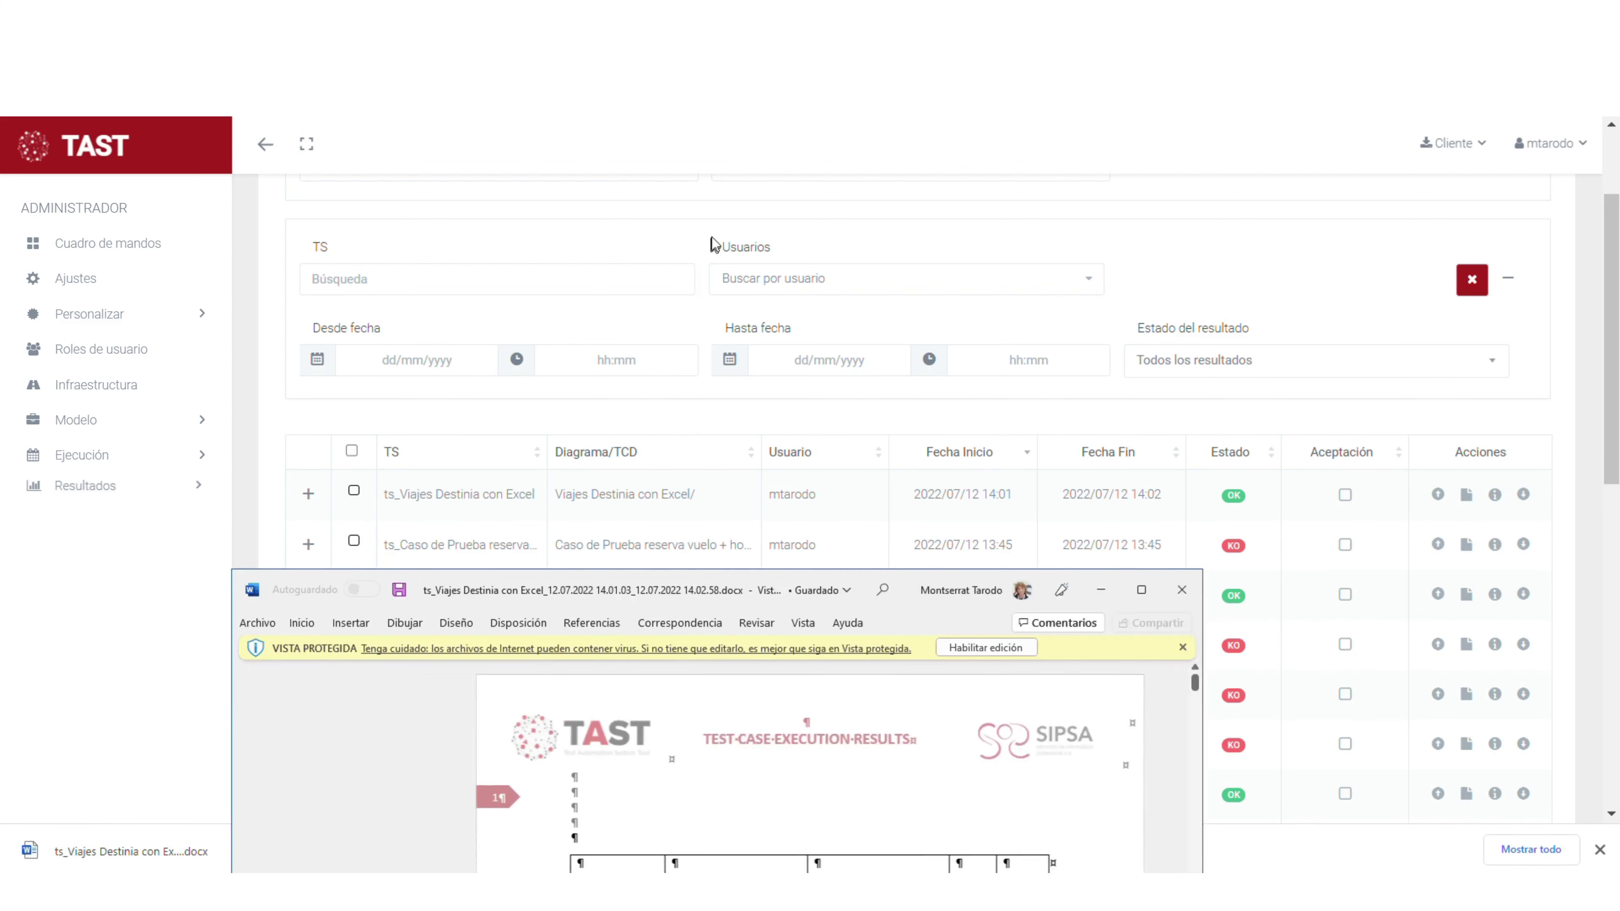
- Maximize Word, scroll through the report's summary and step tables, then close it
click(1137, 239)
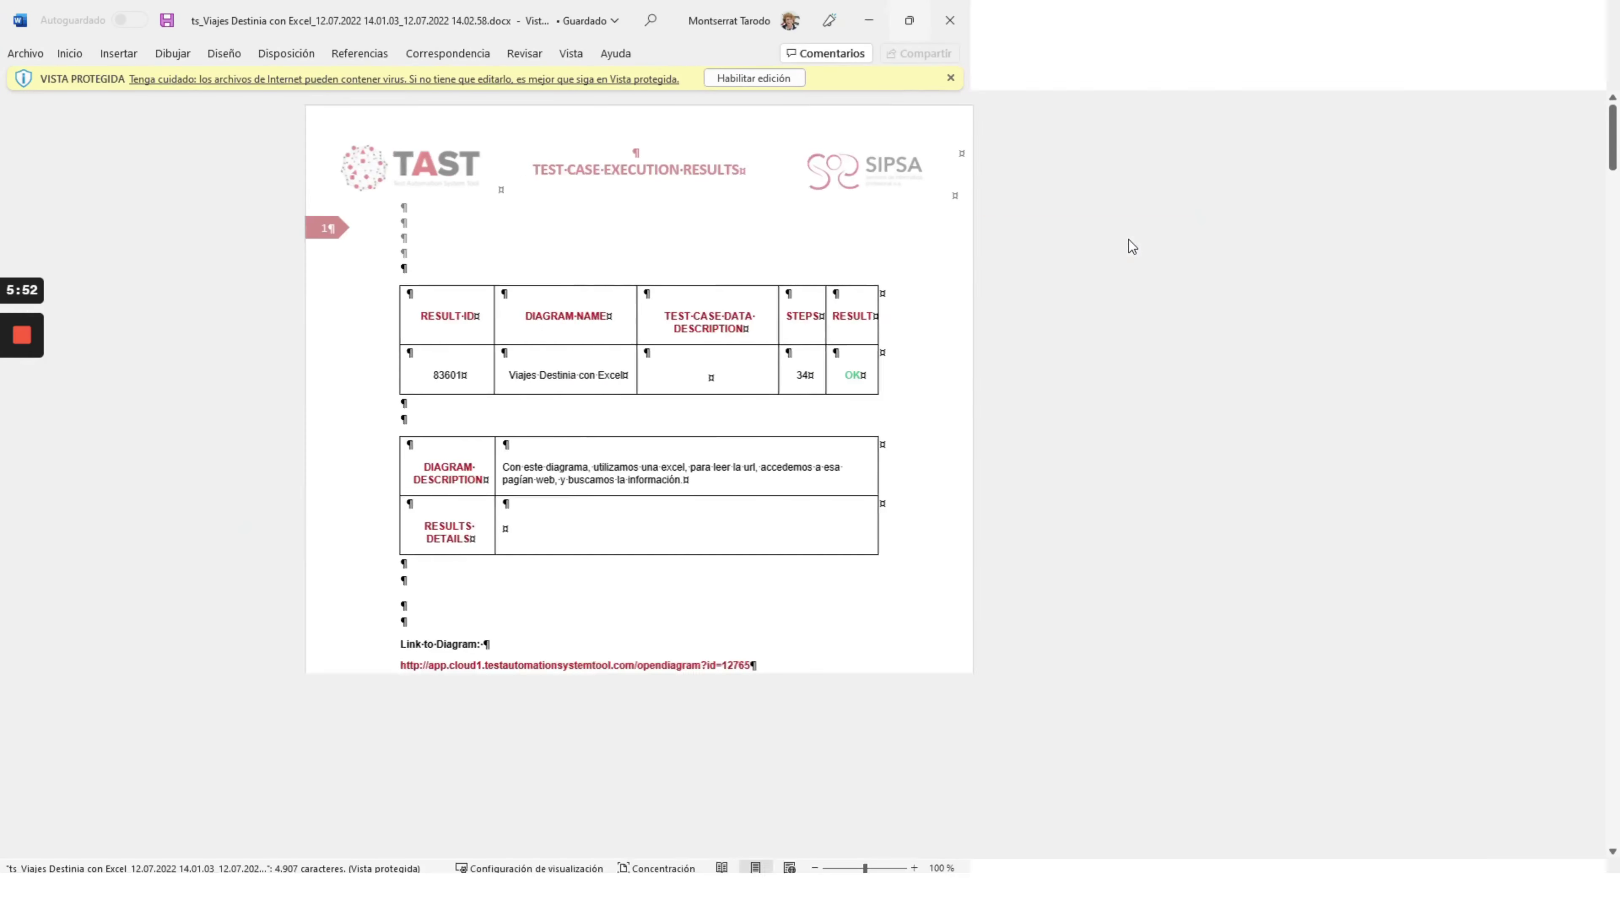
scroll(803, 472, down, 2)
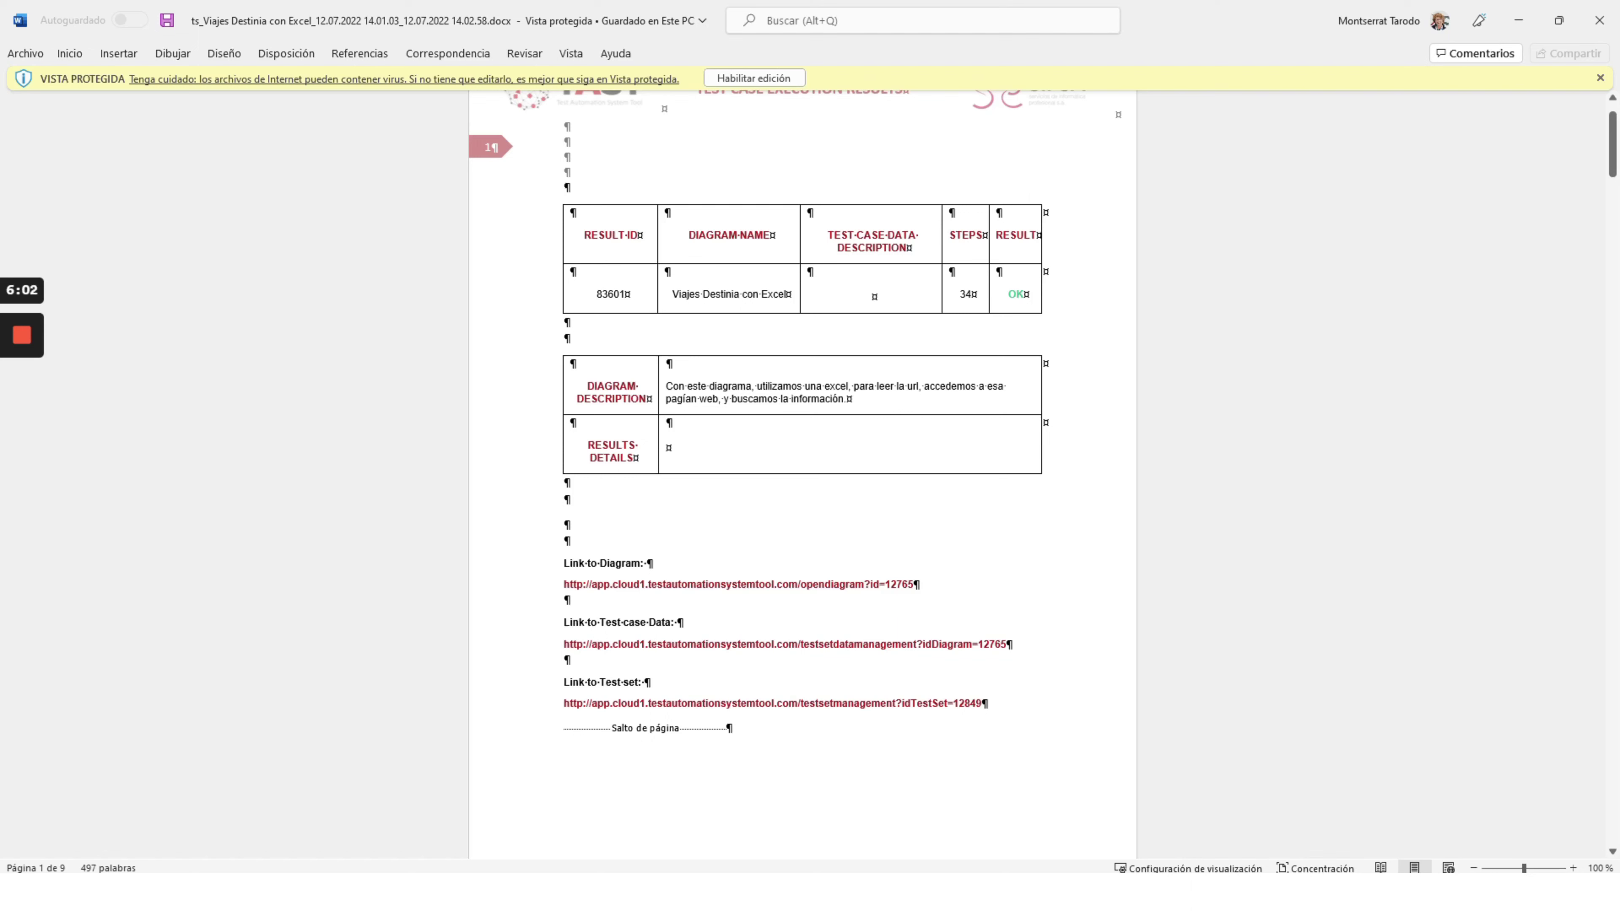
scroll(803, 472, down, 3)
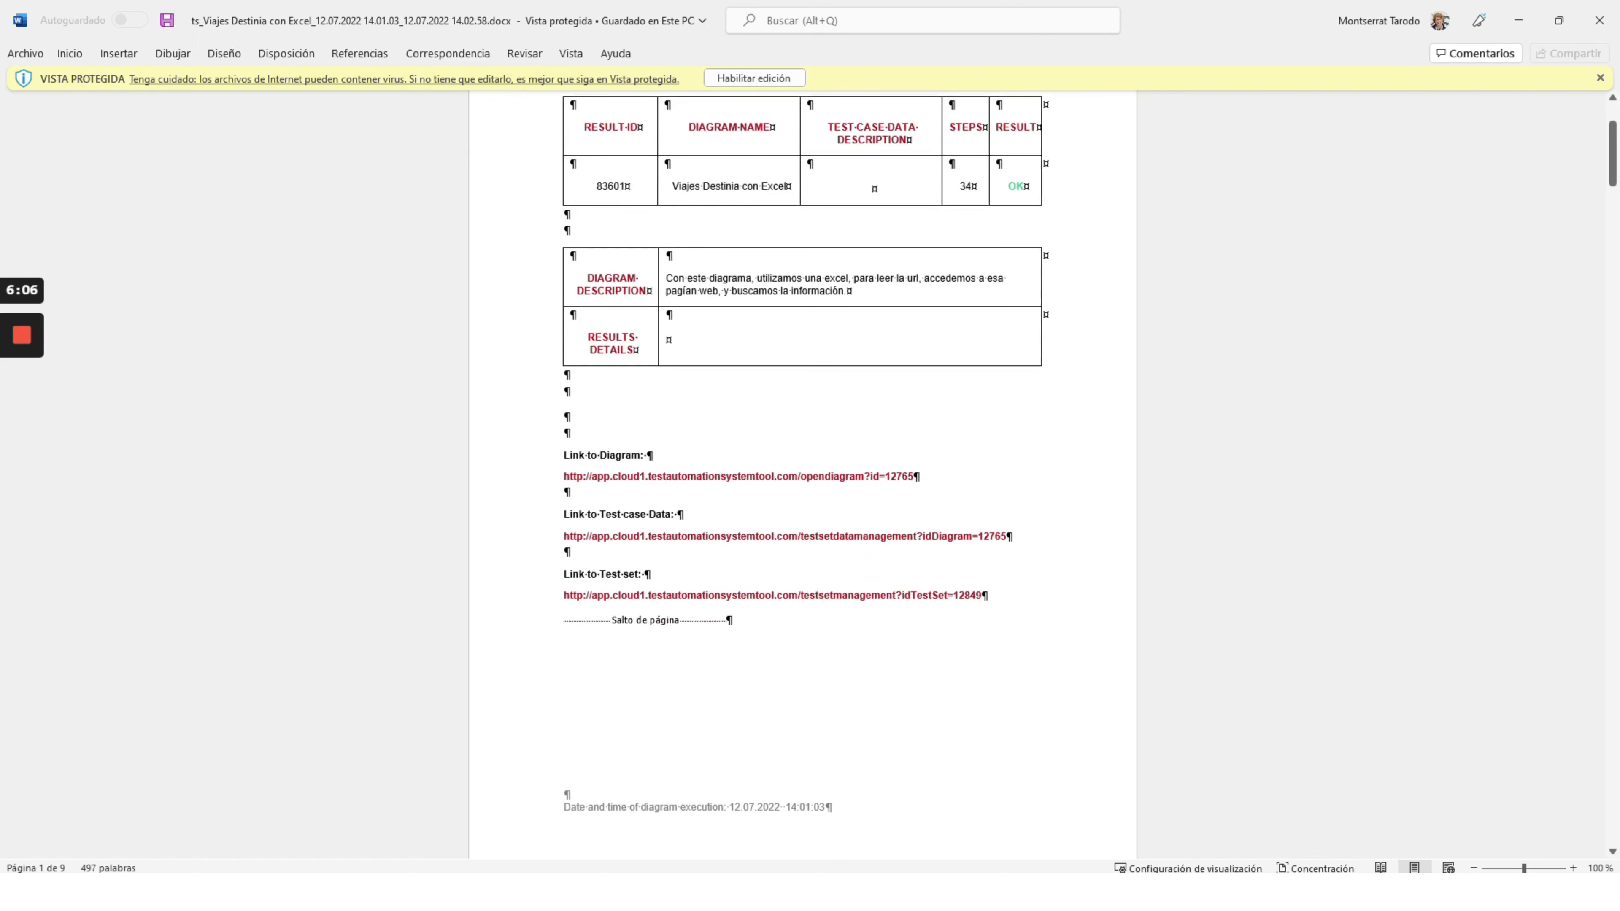
scroll(884, 635, down, 5)
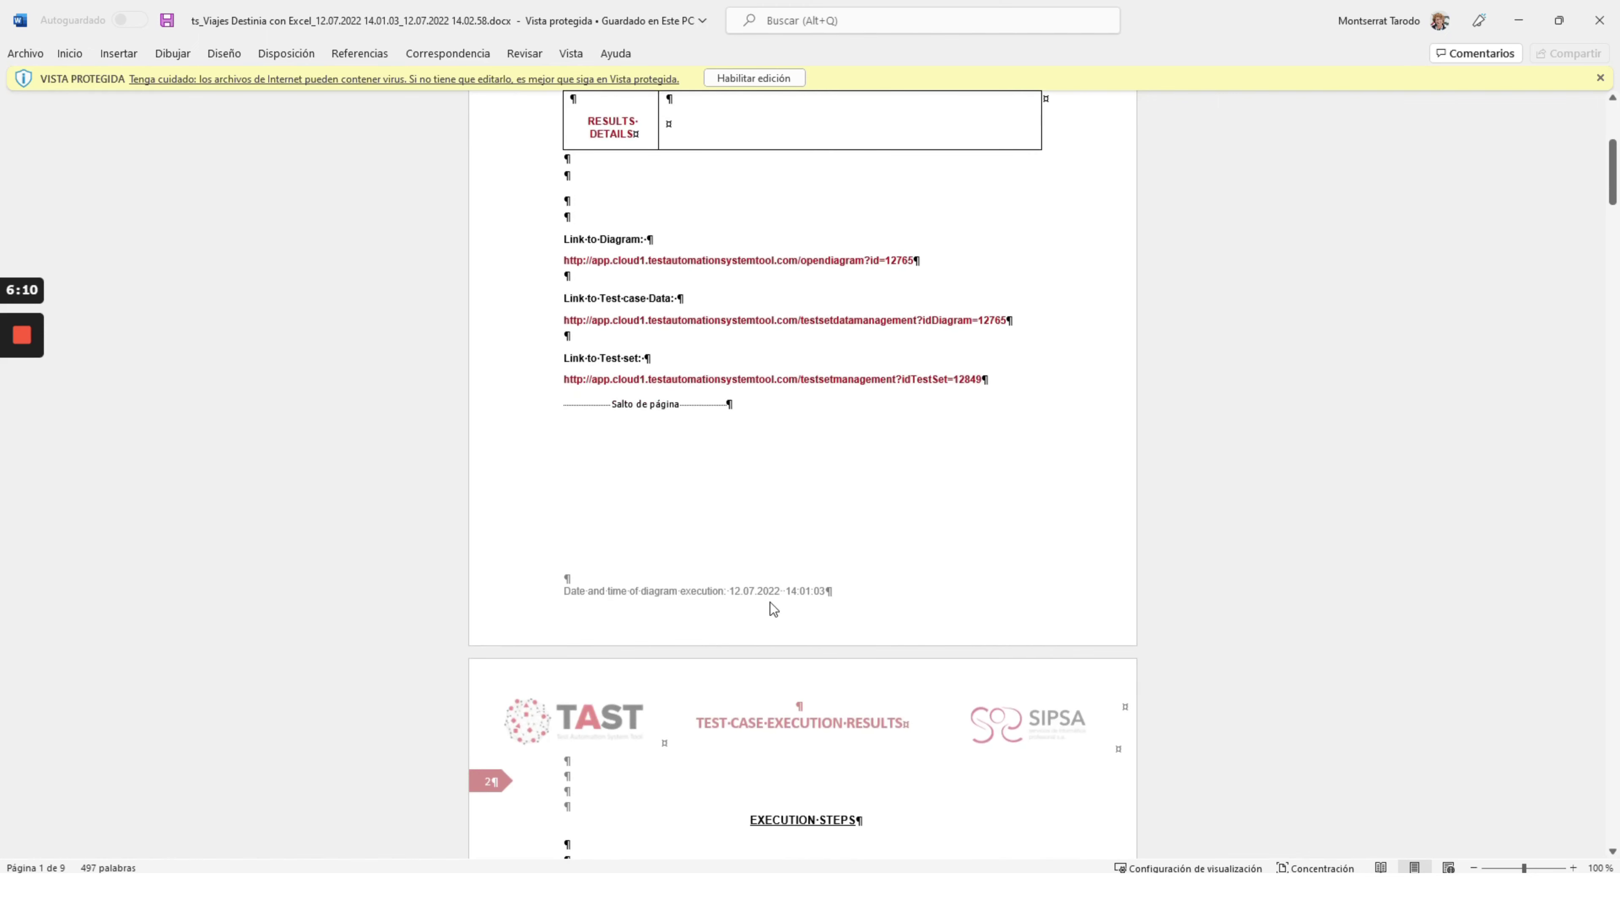
scroll(831, 598, down, 5)
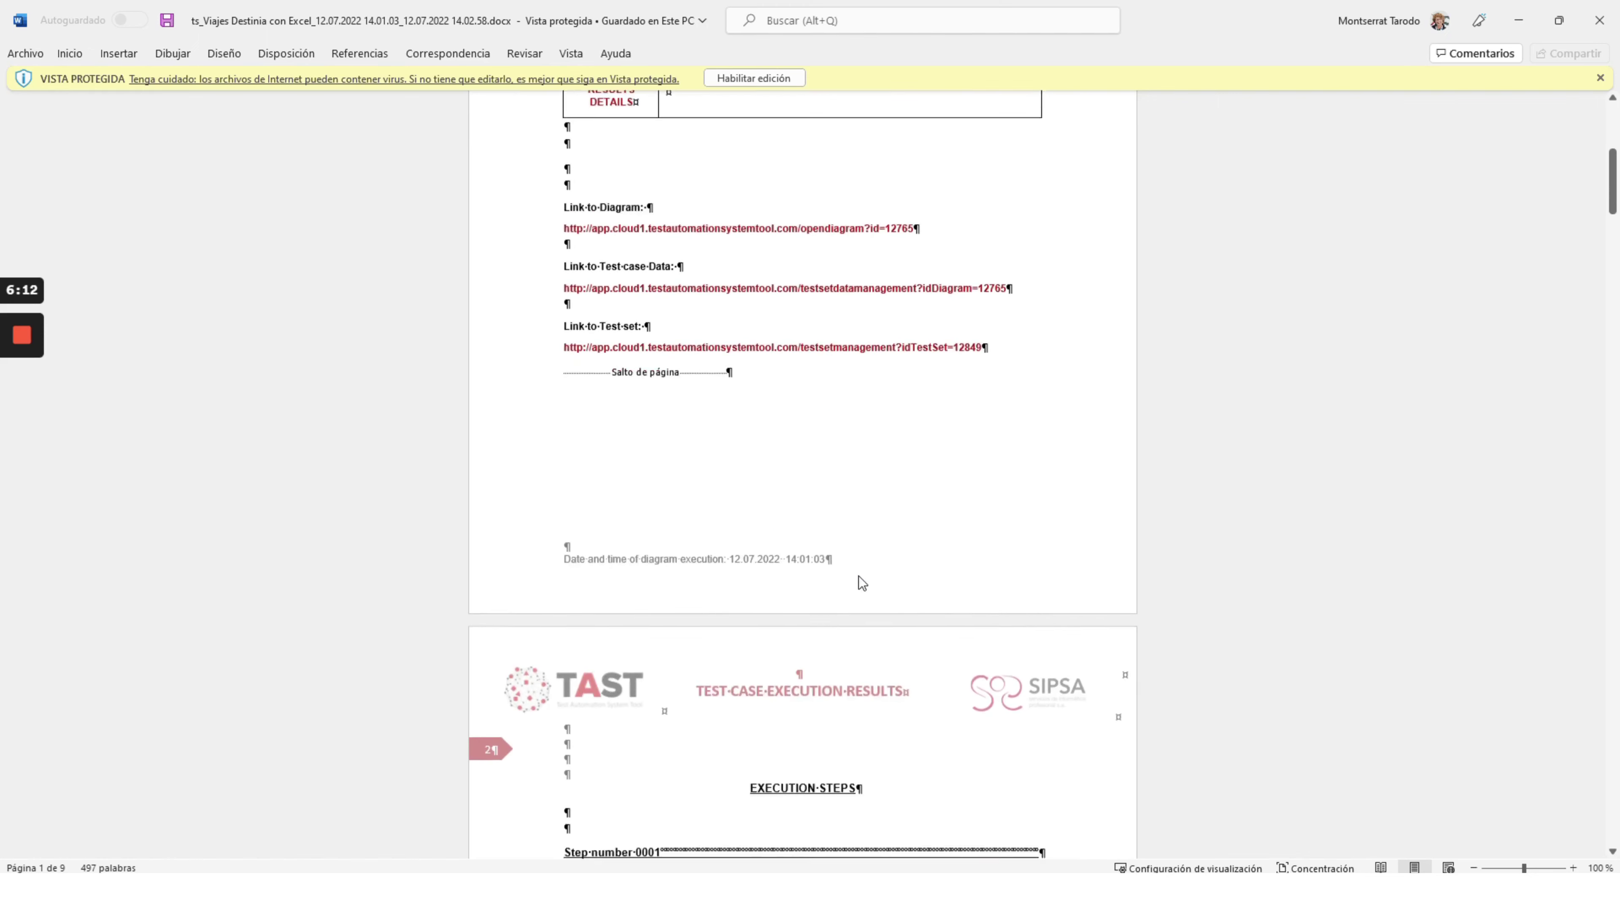
scroll(830, 598, down, 4)
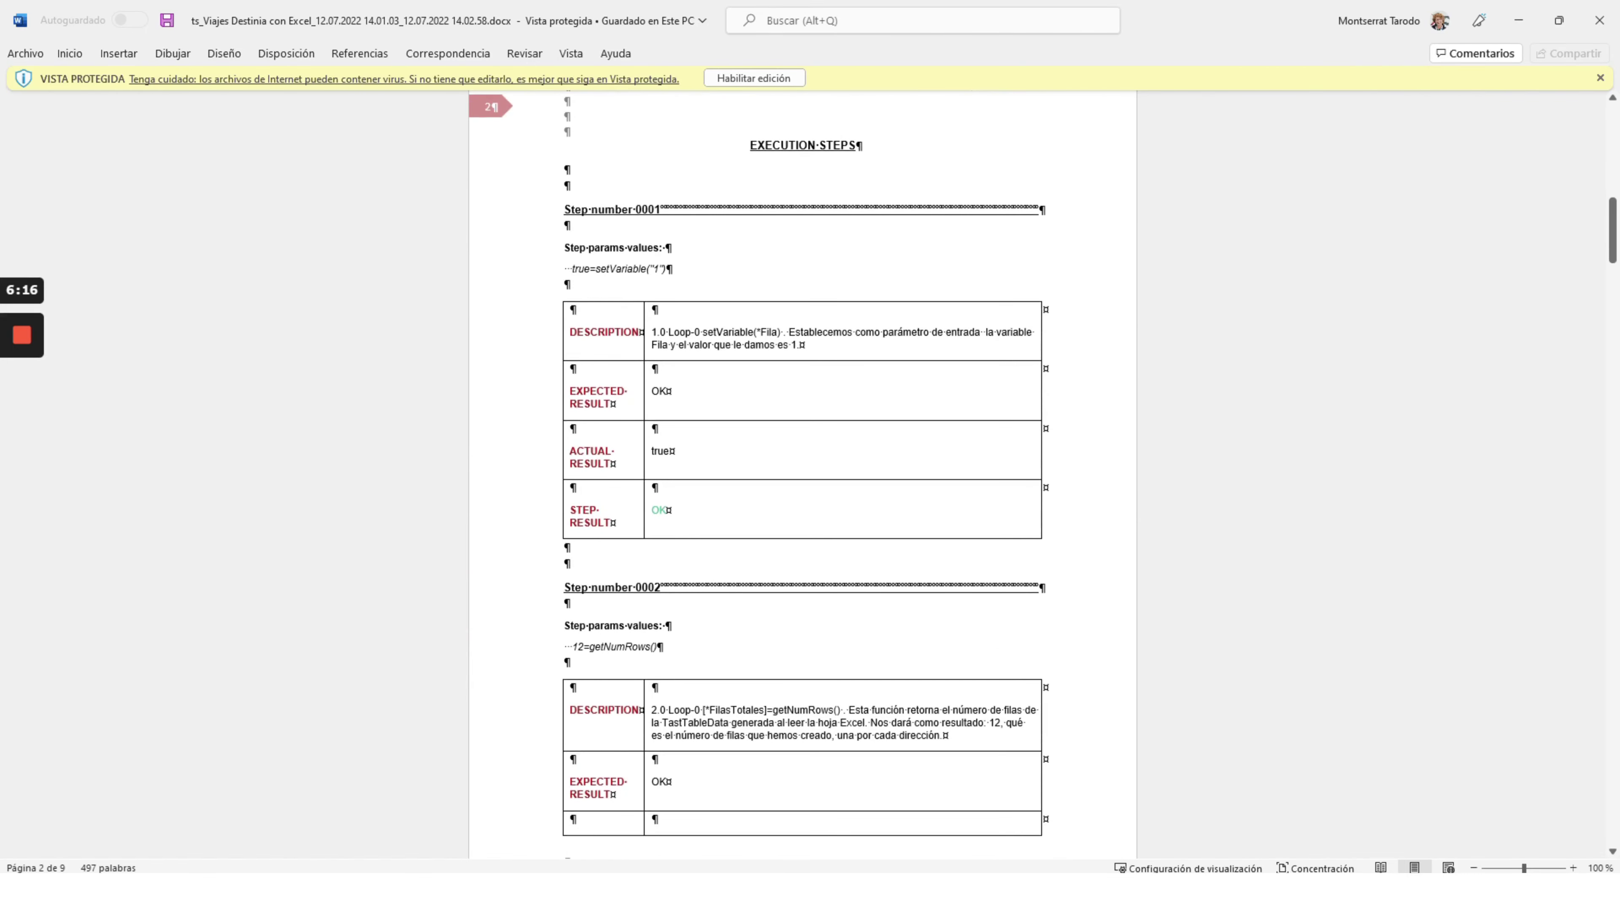
scroll(831, 597, down, 4)
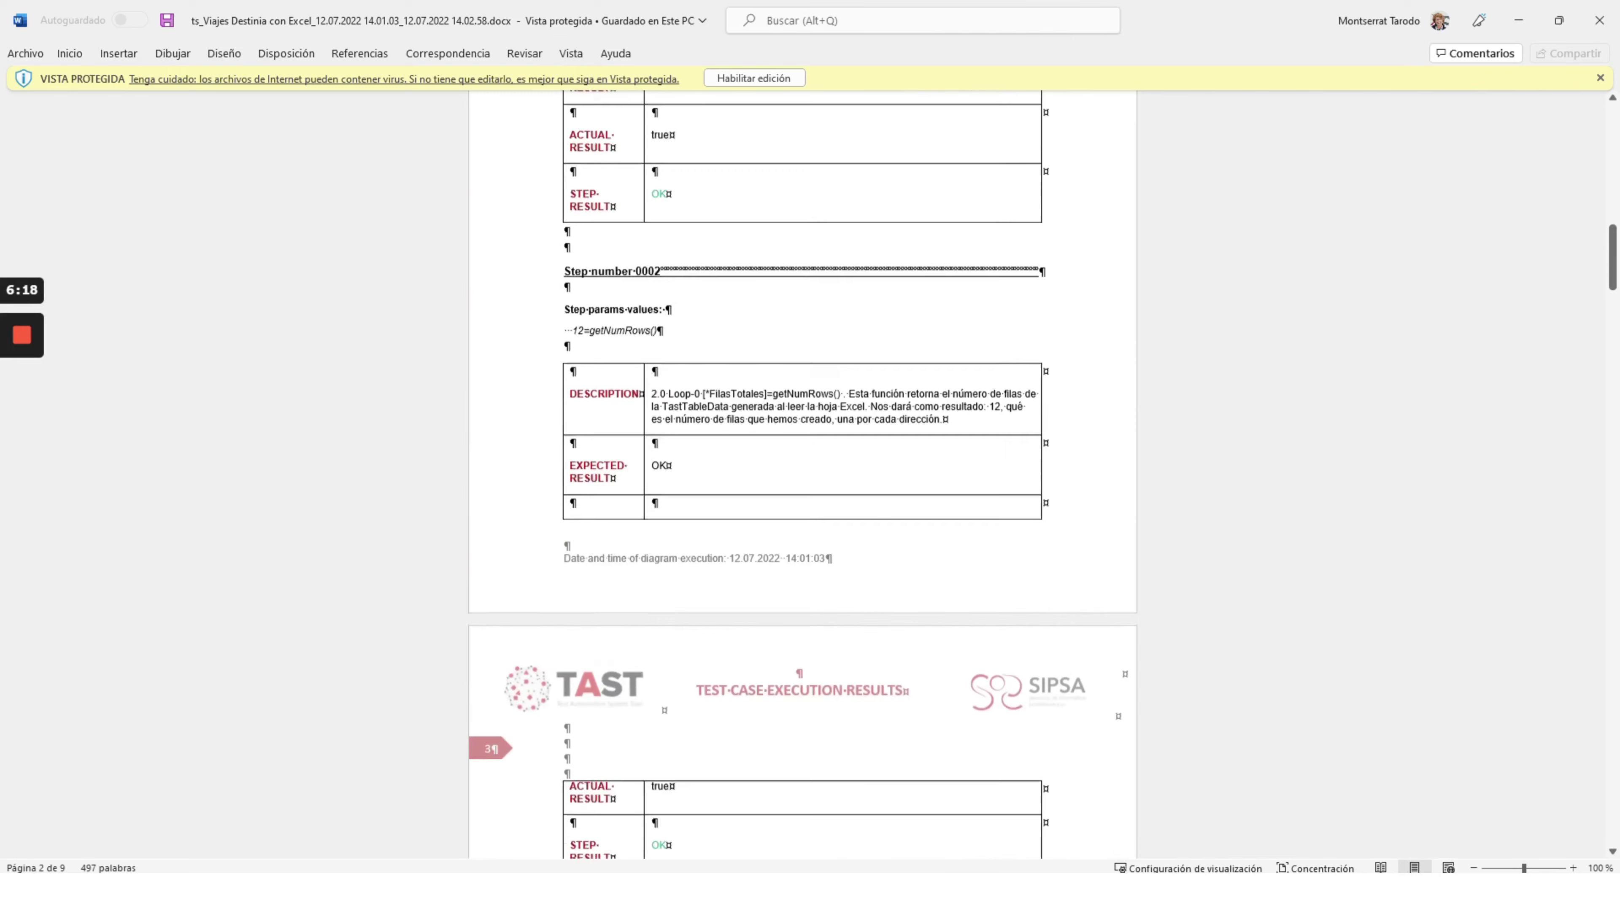
scroll(830, 598, down, 10)
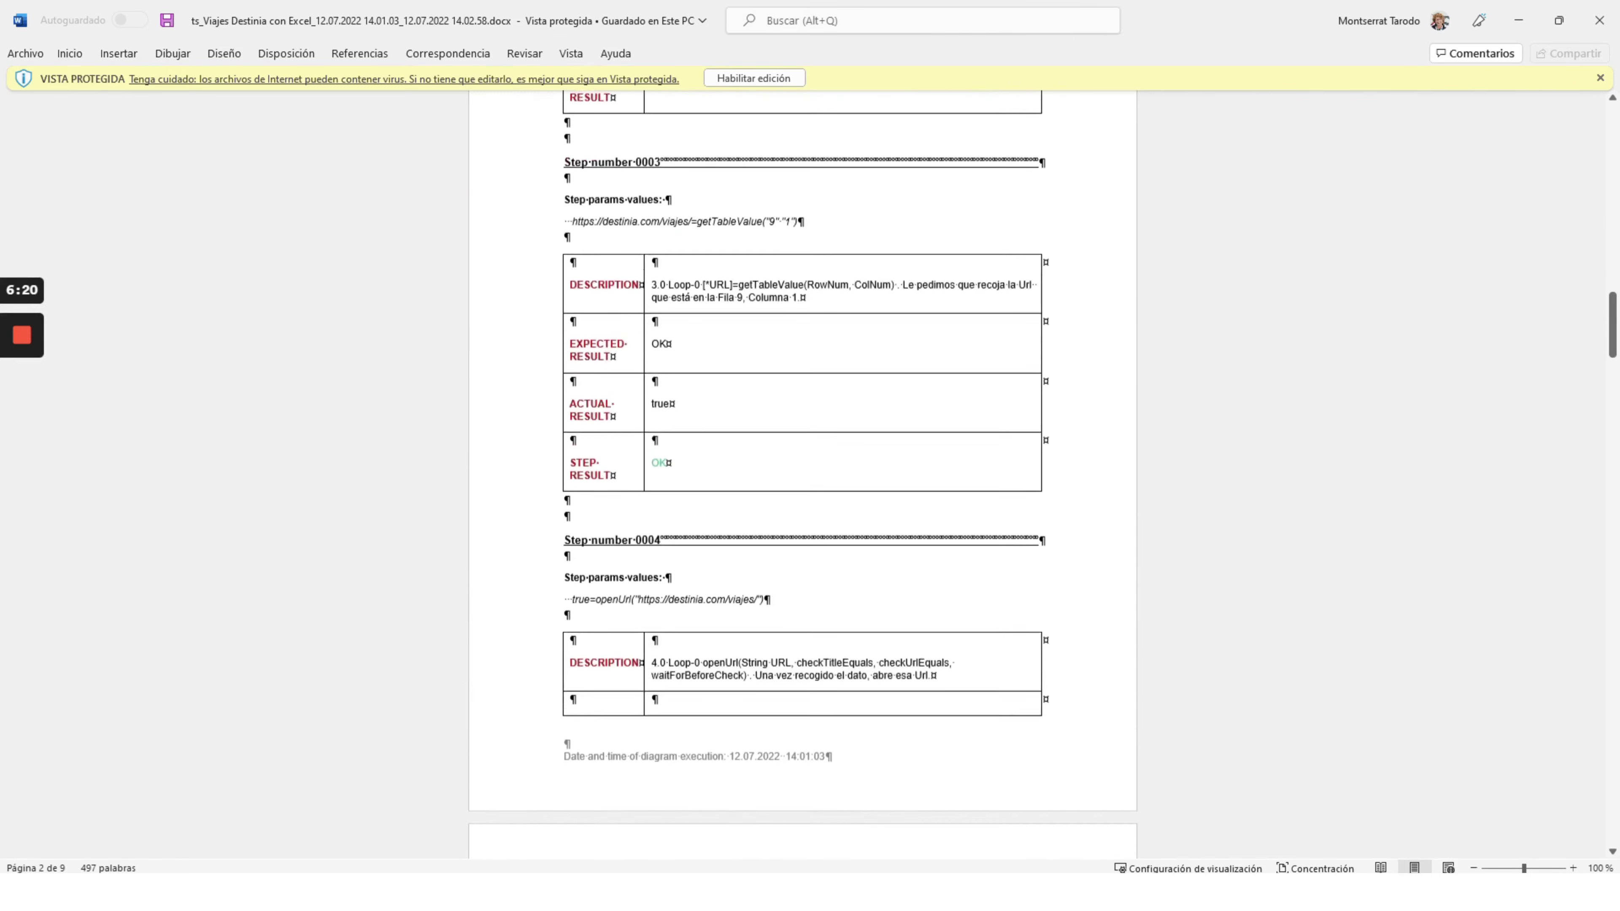
scroll(855, 593, down, 5)
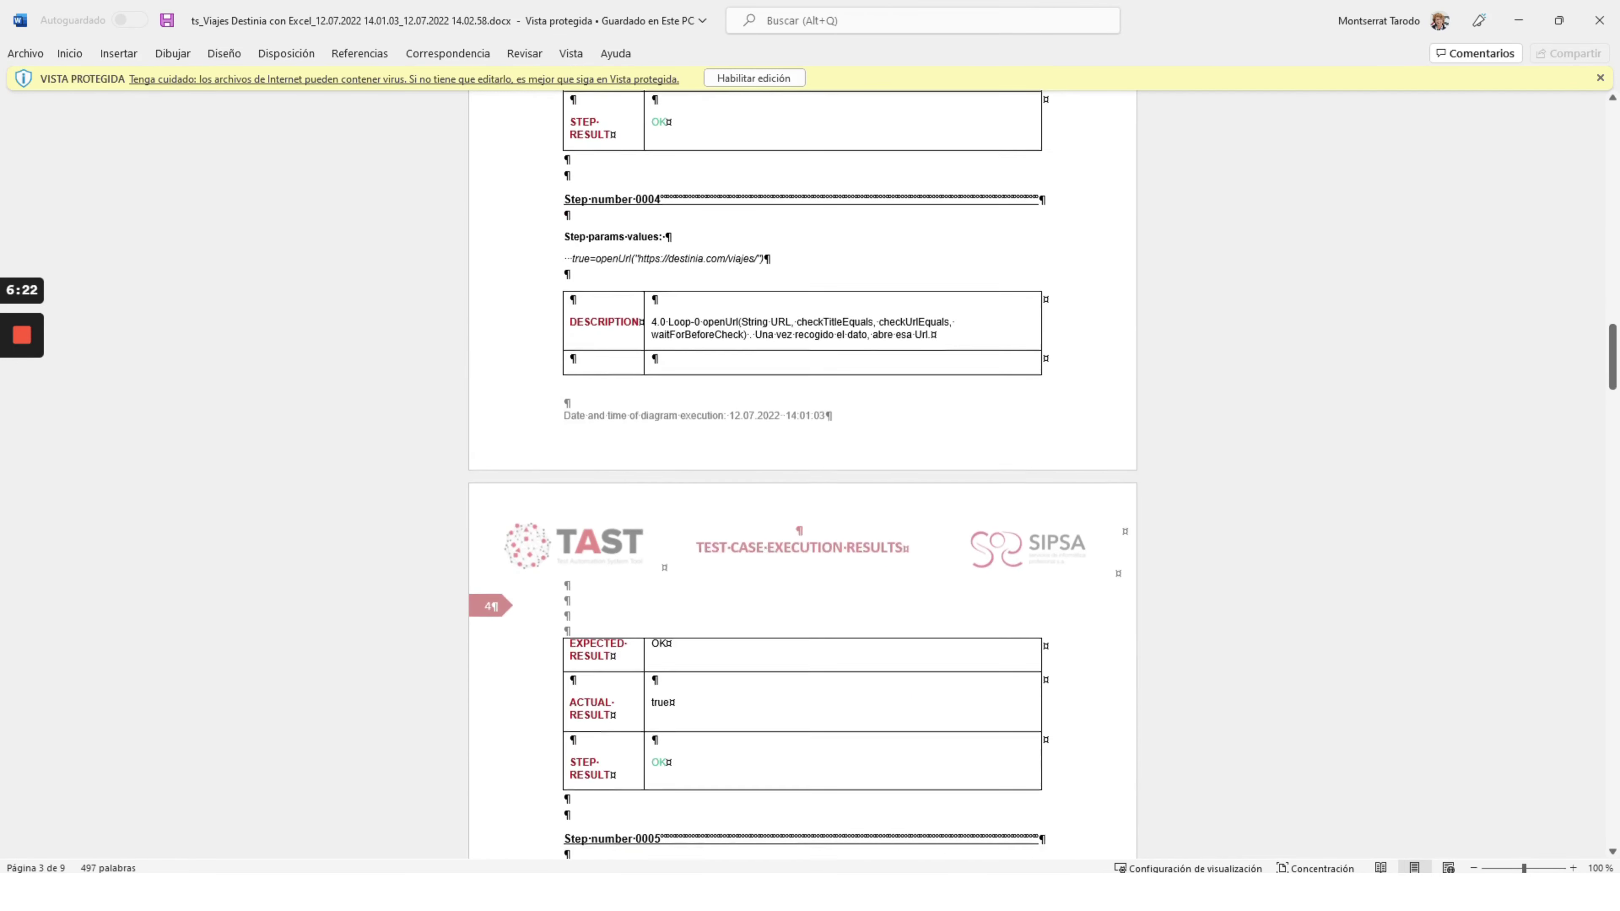
scroll(803, 475, down, 4)
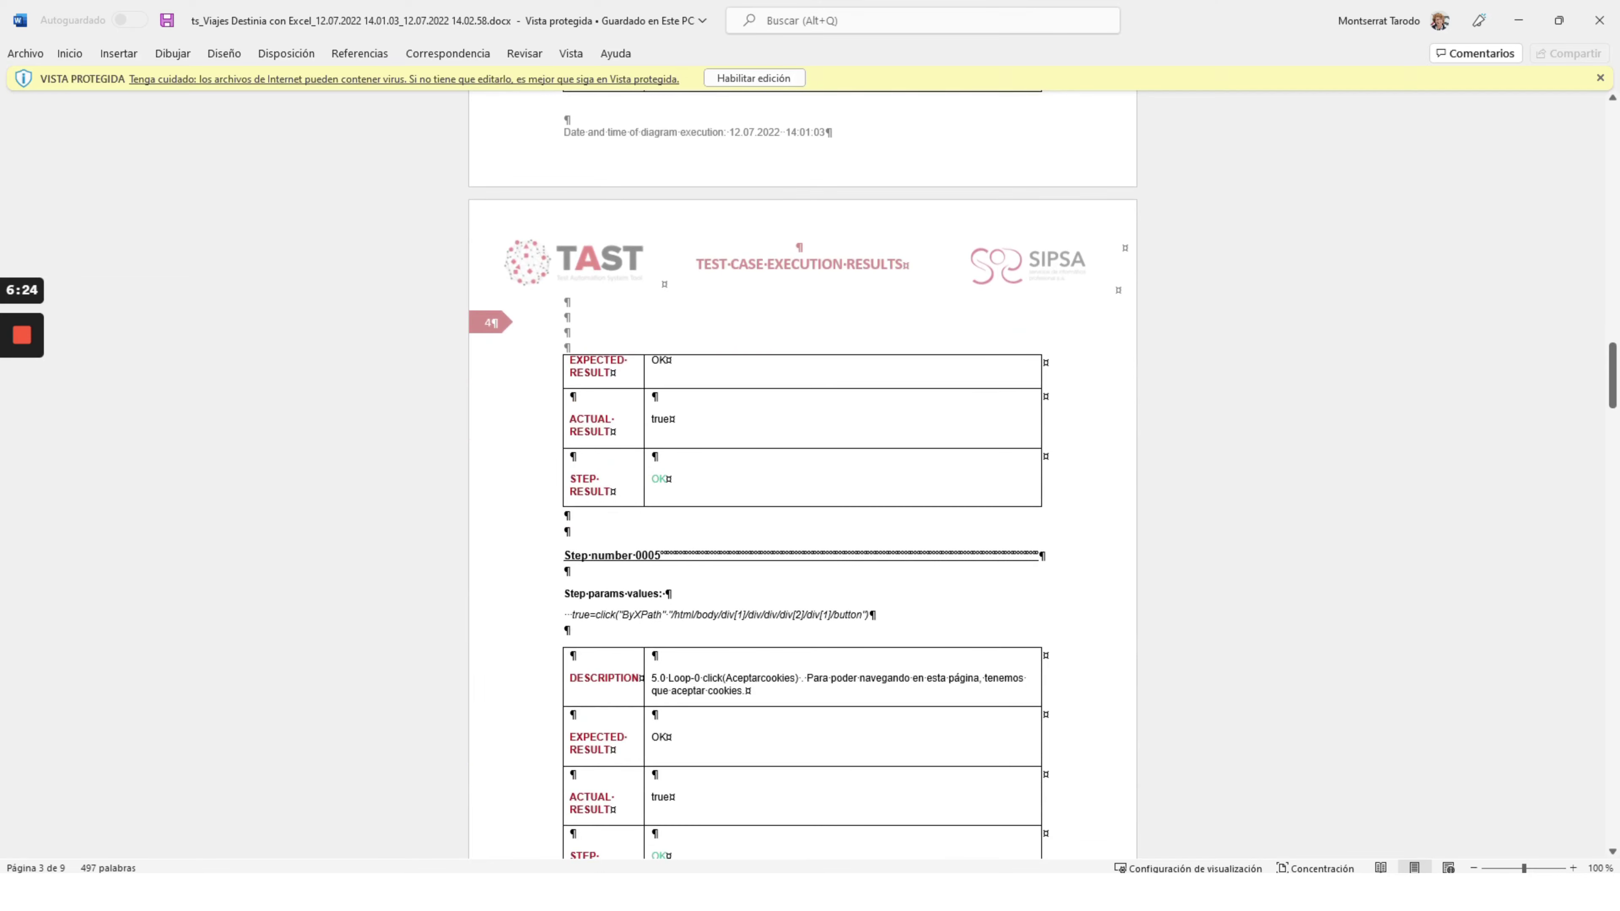
scroll(791, 569, down, 8)
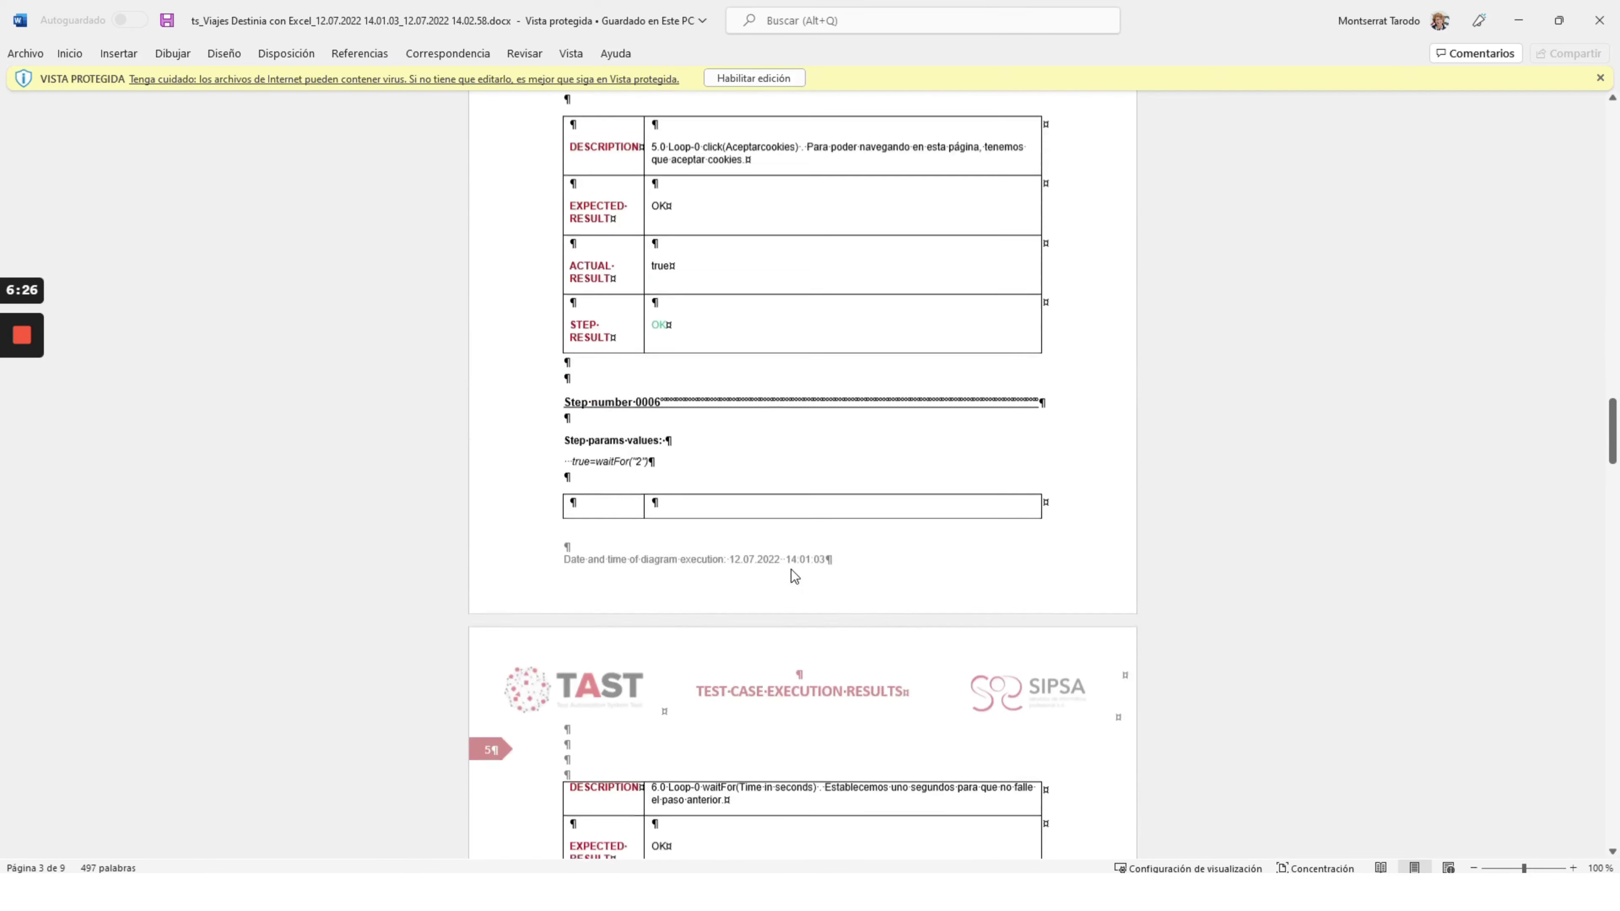
scroll(791, 570, down, 12)
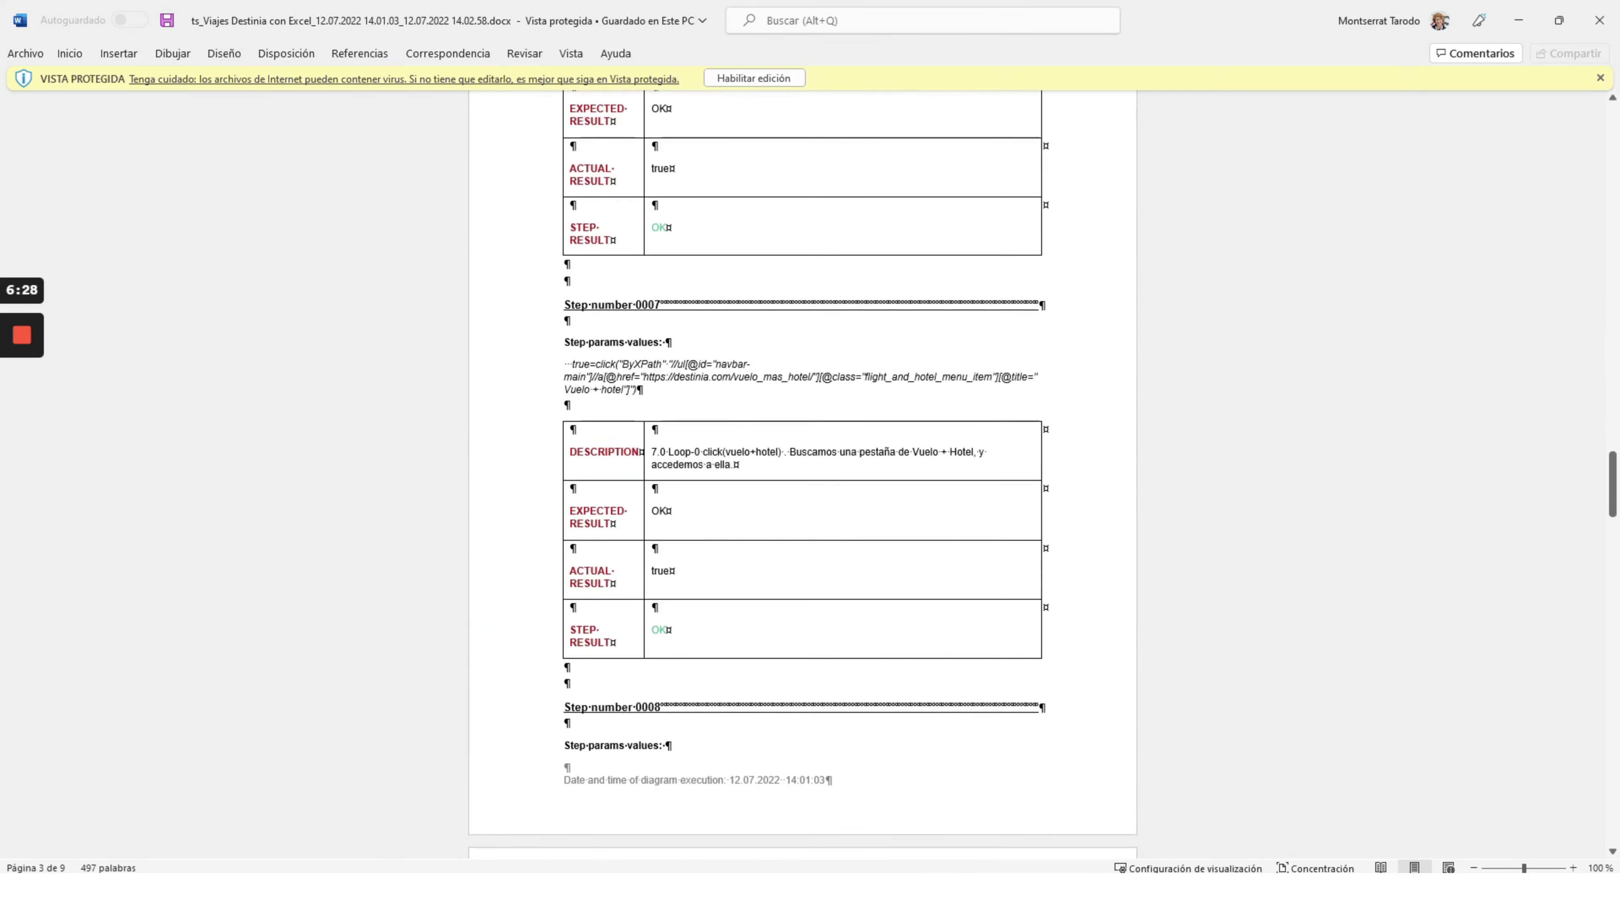
drag(1613, 507, 1552, 190)
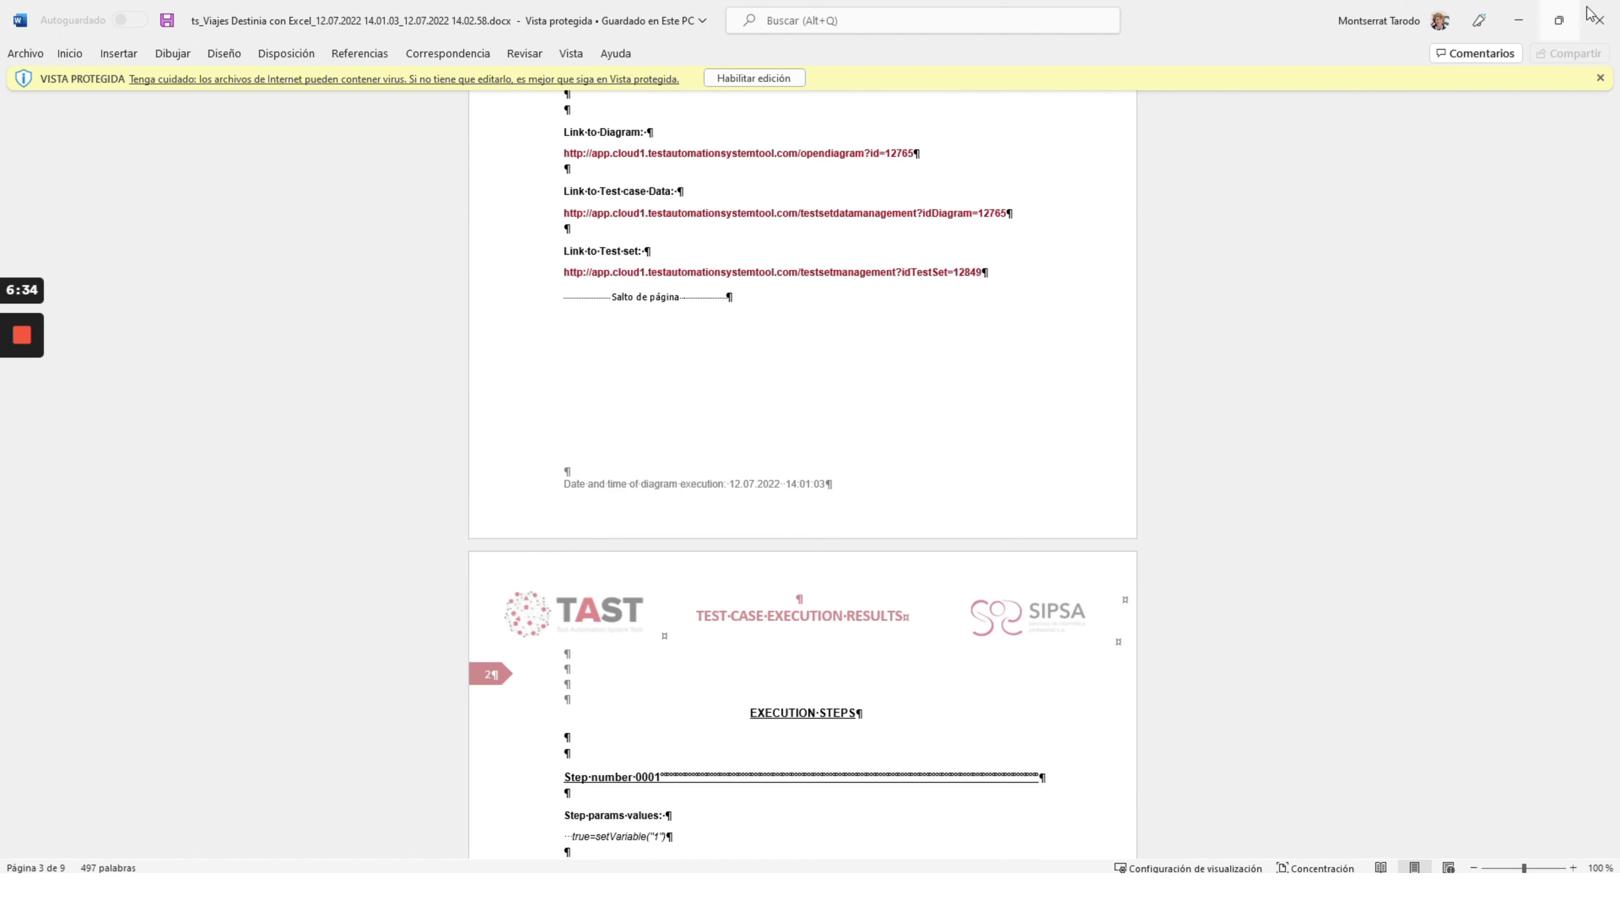
click(1601, 21)
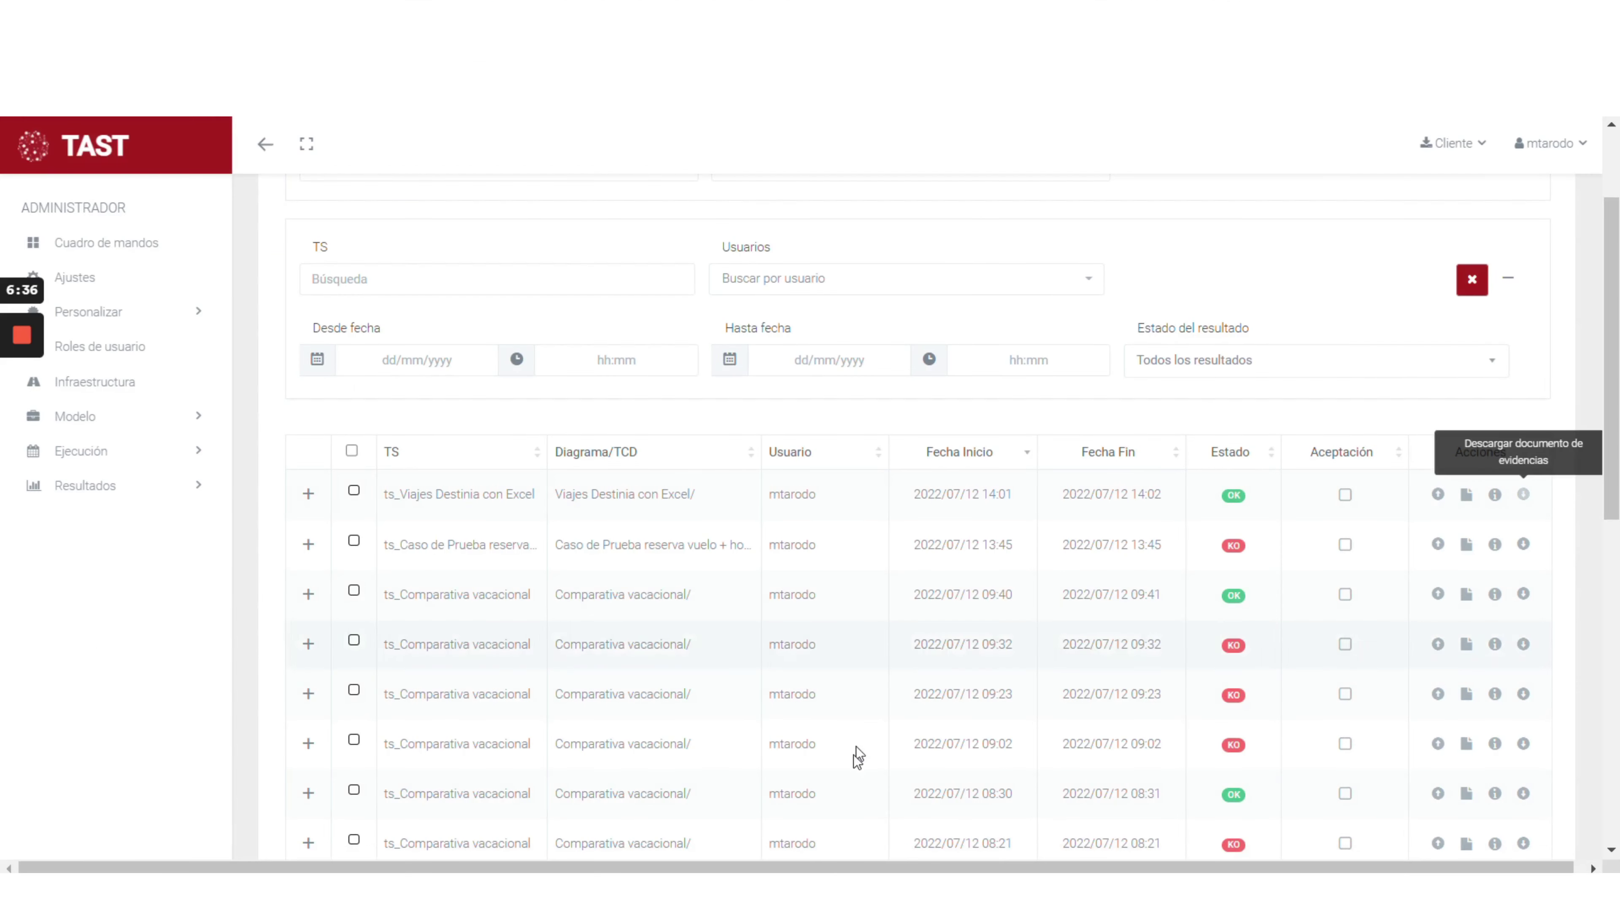